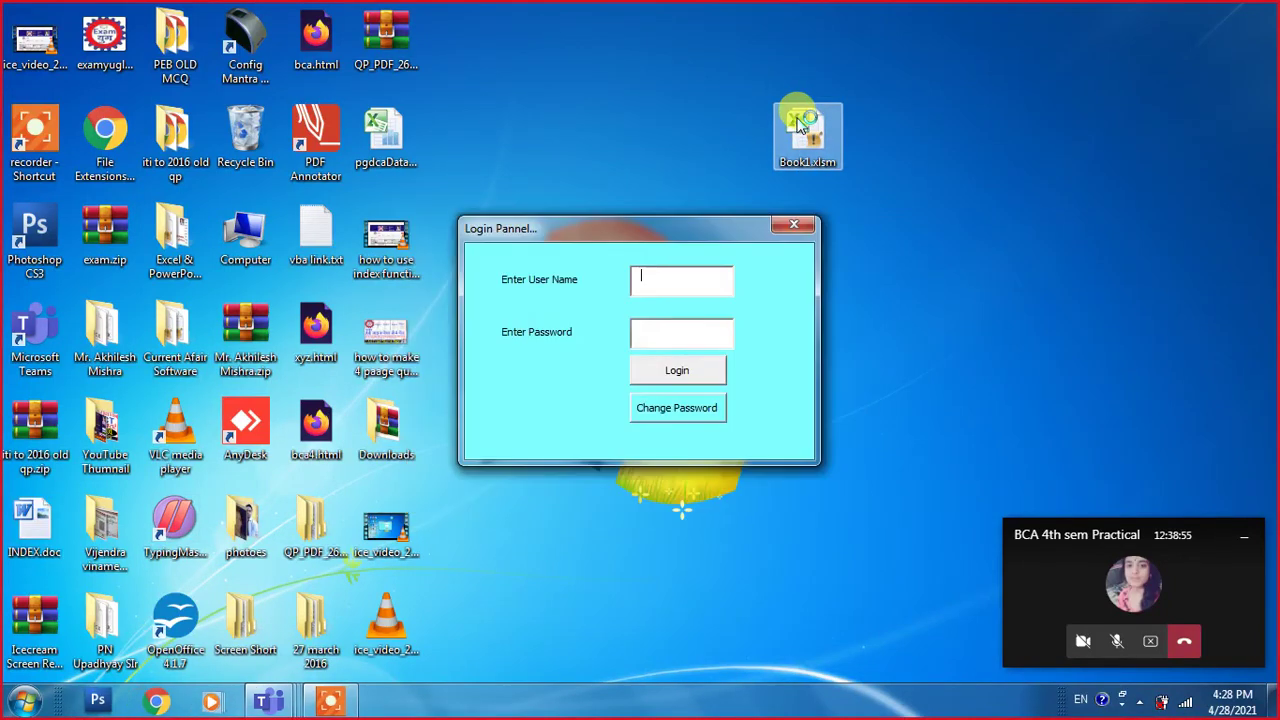
# Enter the user name and password in the Login Pannel form
pyautogui.click(762, 506)
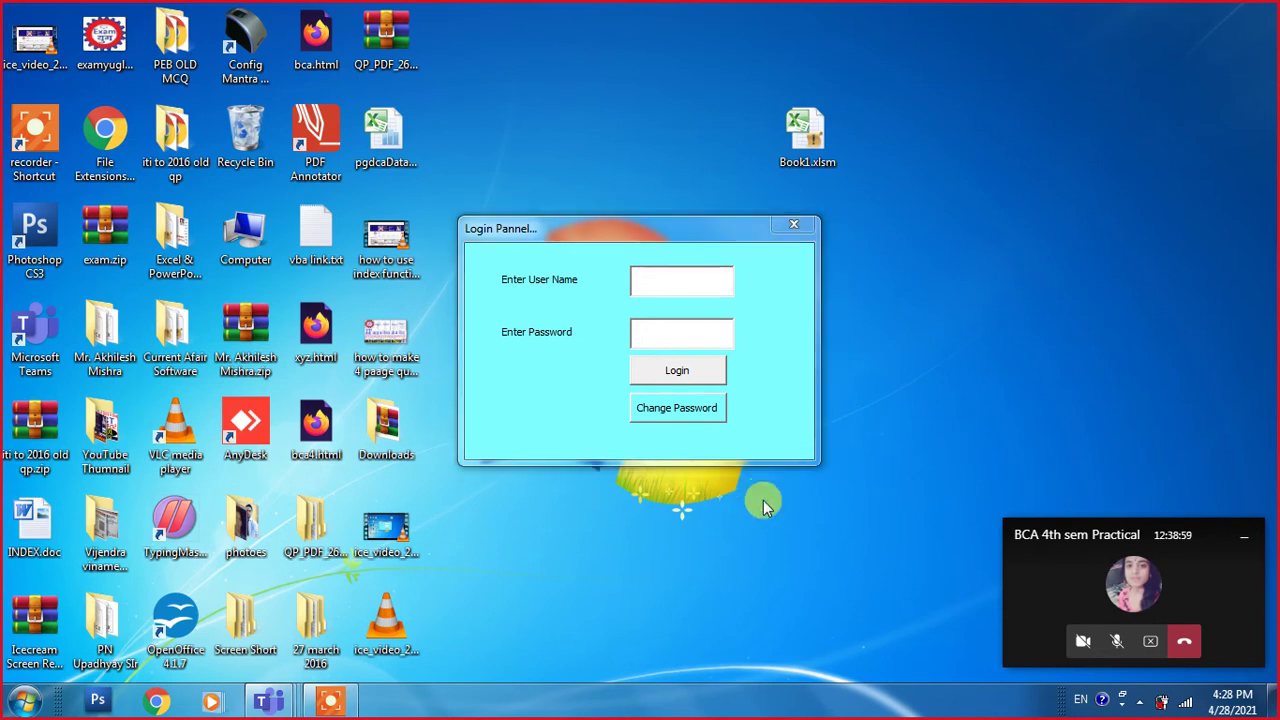
pyautogui.click(827, 524)
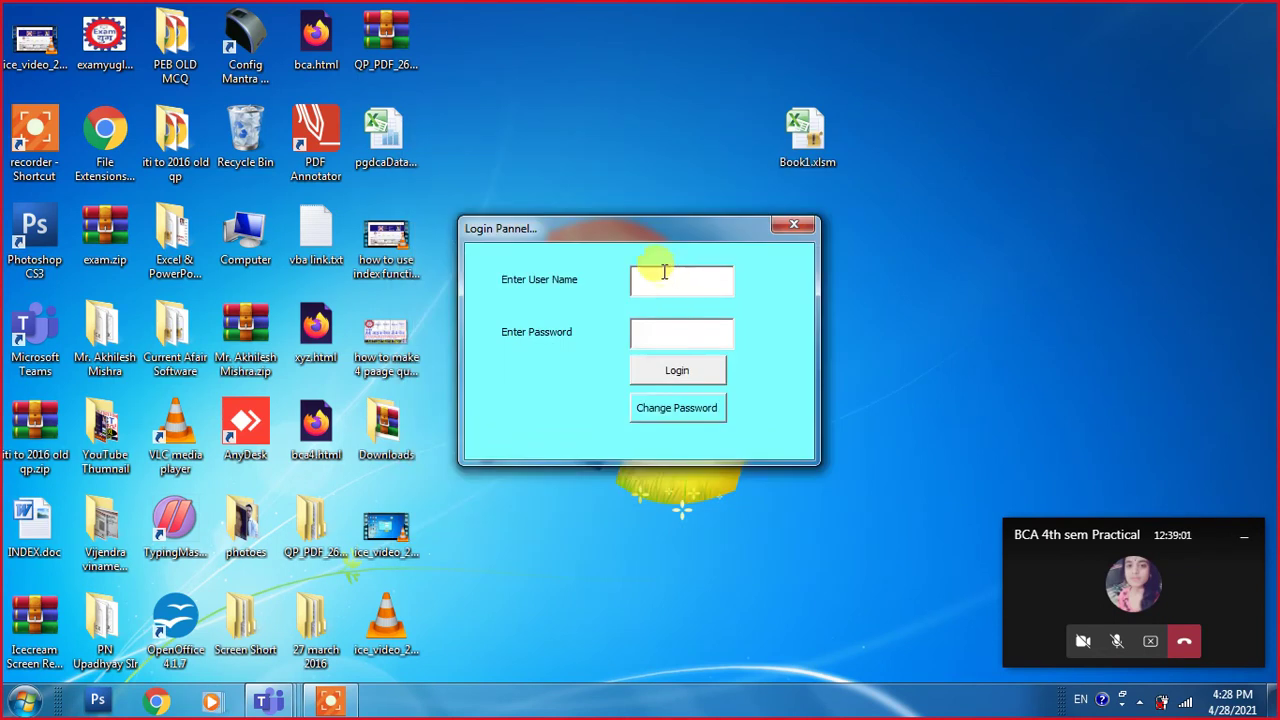
pyautogui.write('admin')
pyautogui.click(680, 330)
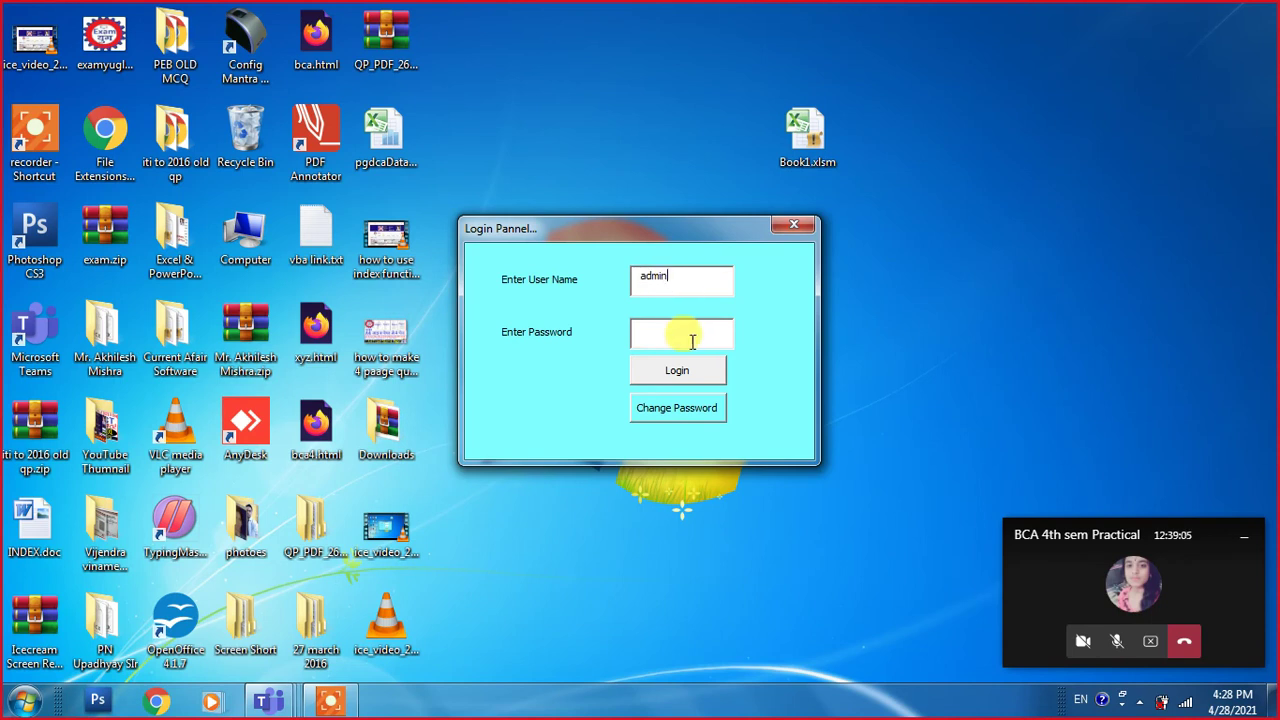
pyautogui.write('234')
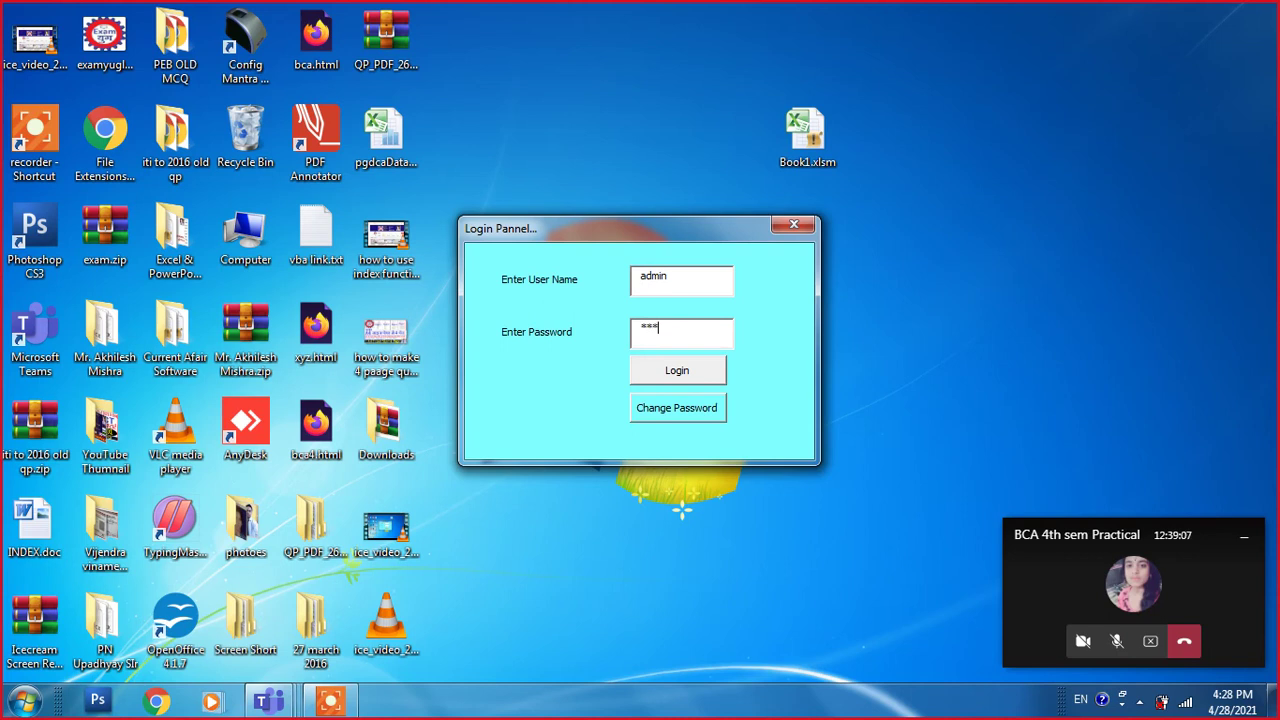
# Log in, acknowledge the file-unlocked message, and close the unlocked workbook
pyautogui.click(657, 370)
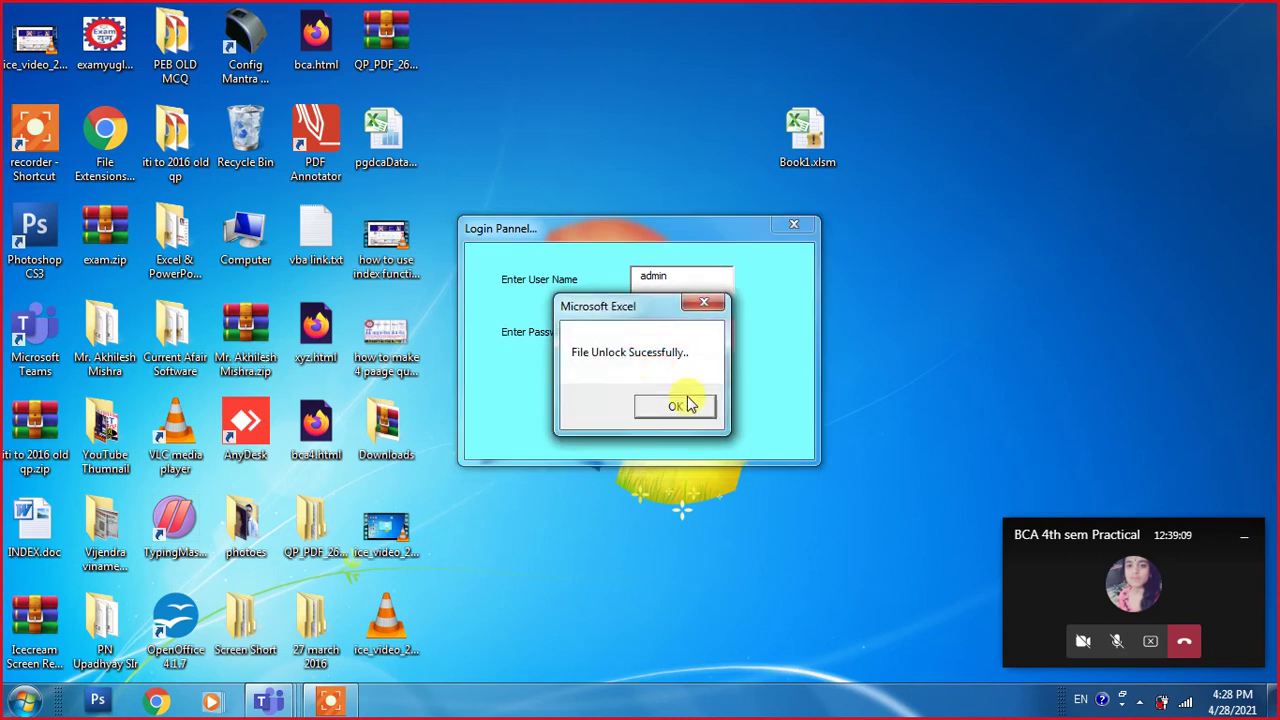
pyautogui.click(692, 405)
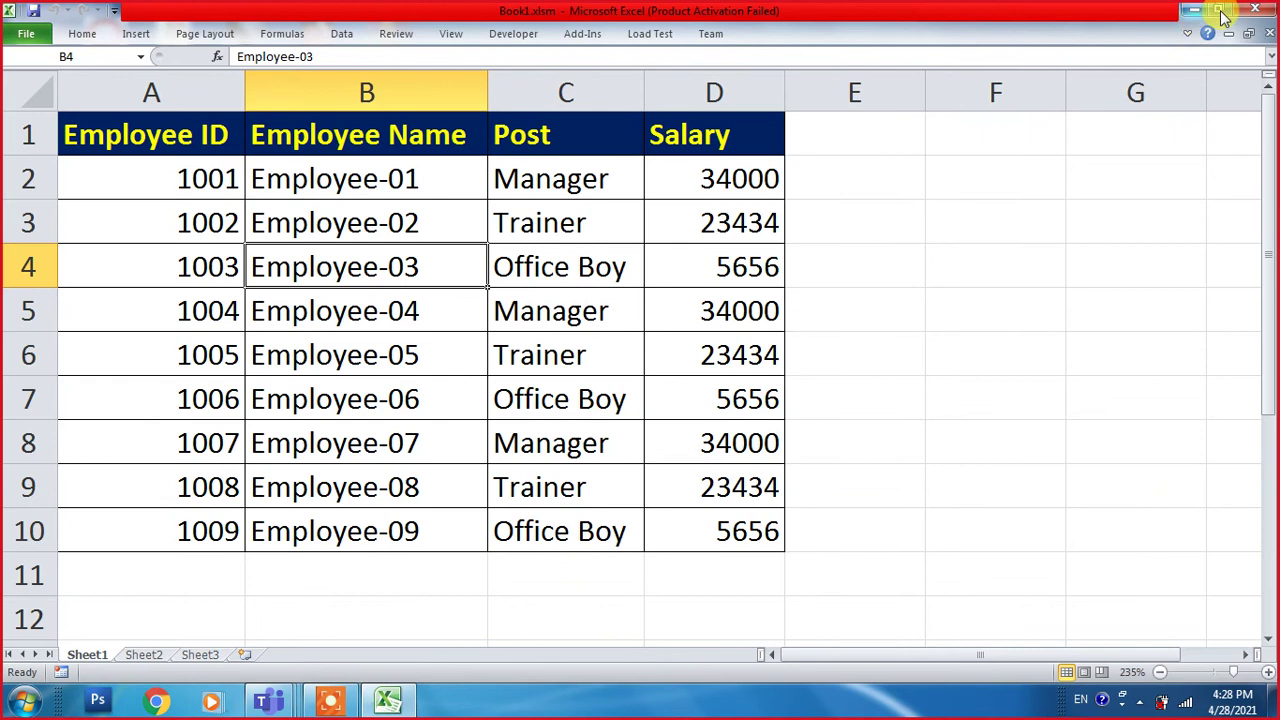
pyautogui.click(1255, 9)
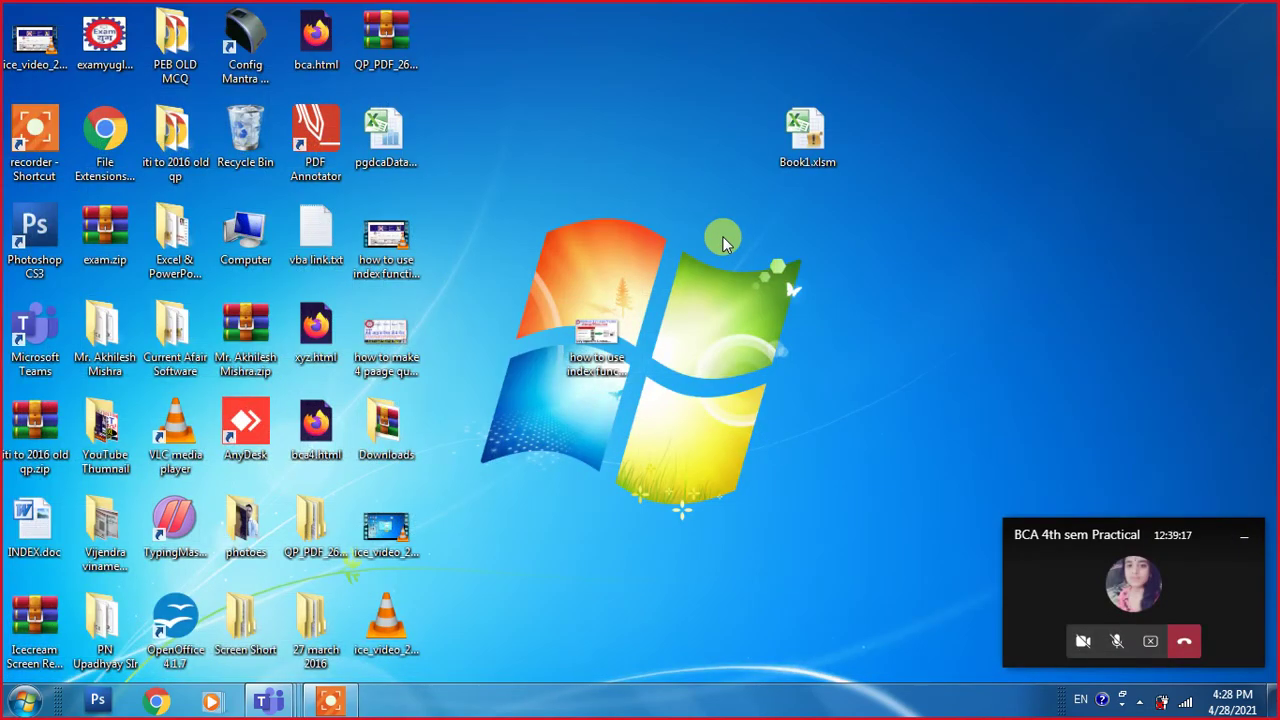
# Launch Excel from the Run prompt and dismiss the activation notice
pyautogui.press('super+r')
pyautogui.press('Return')
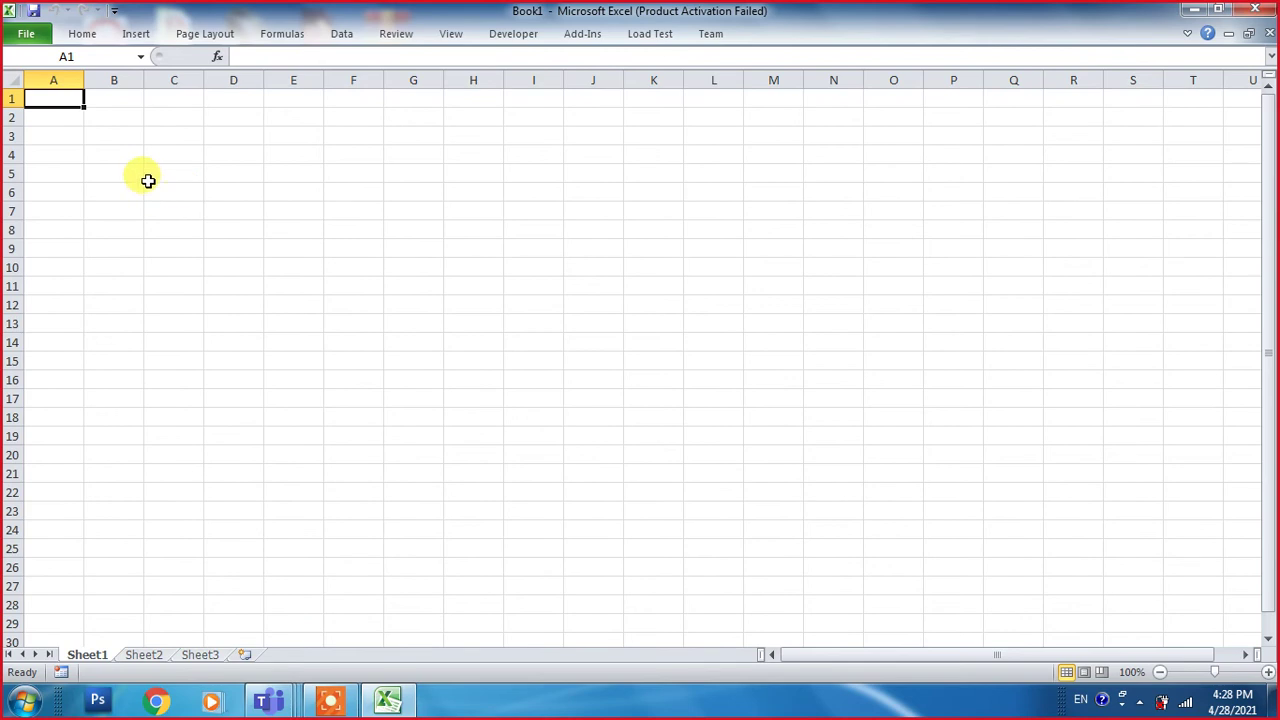
pyautogui.click(818, 529)
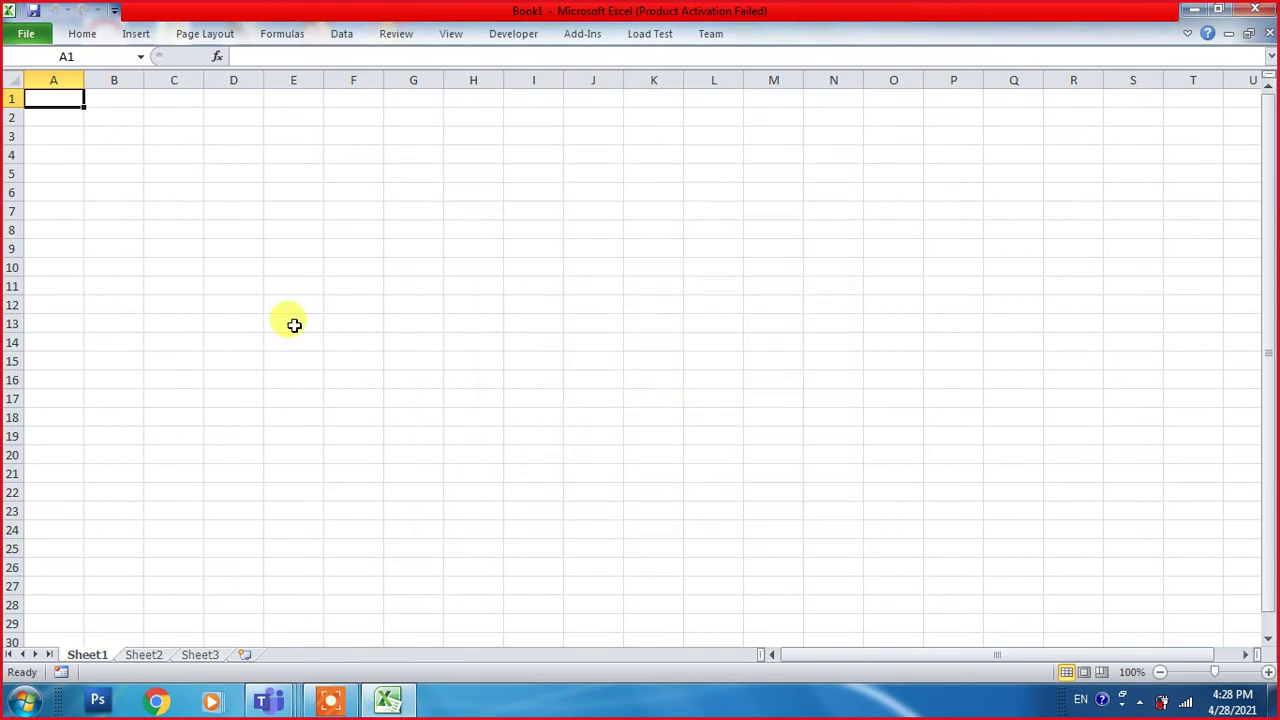
pyautogui.keyDown('ctrl'); pyautogui.scroll(14, 294, 325); pyautogui.keyUp('ctrl')
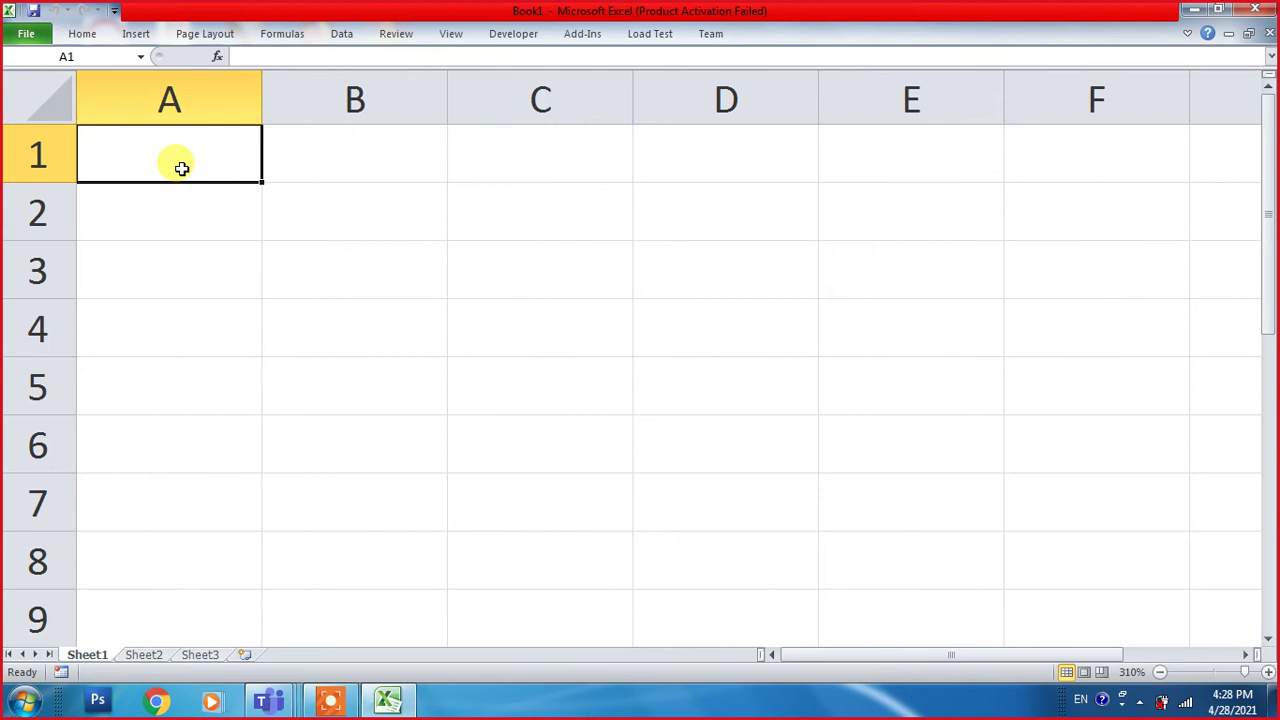
# Enter headers RNO, SNAME and COURSE in cells A1:C1
pyautogui.write('RNO')
pyautogui.press('Tab')
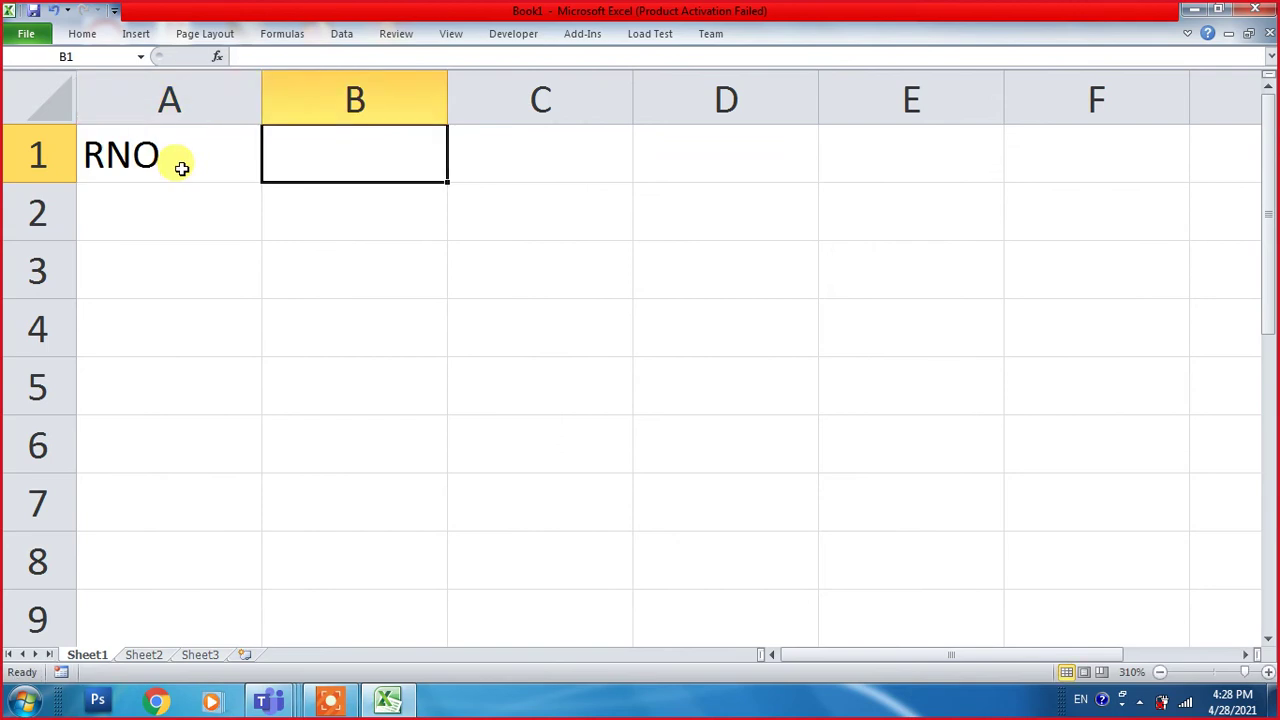
pyautogui.write('SN')
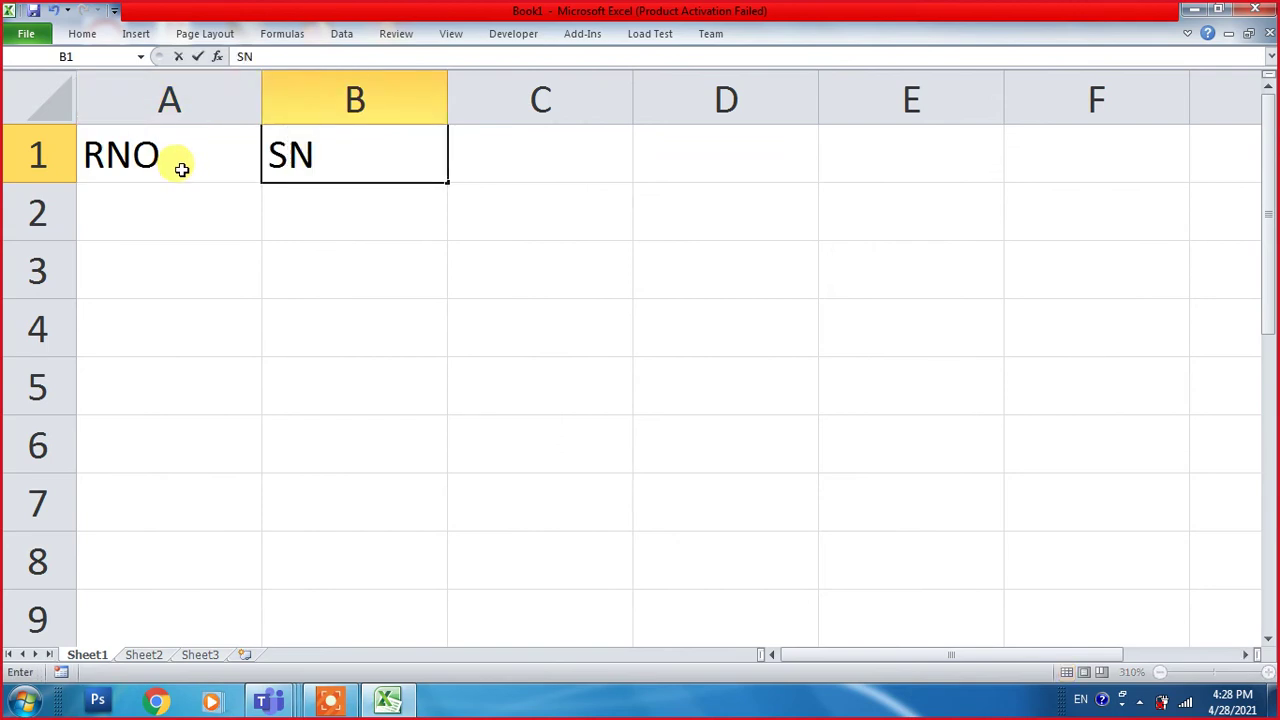
pyautogui.write('AME')
pyautogui.press('Tab')
pyautogui.write('COURSE')
# Fill roll numbers 1001–1004 in column A and names Student01–Student04 in column B
pyautogui.click(177, 238)
pyautogui.write('1001')
pyautogui.click(206, 189)
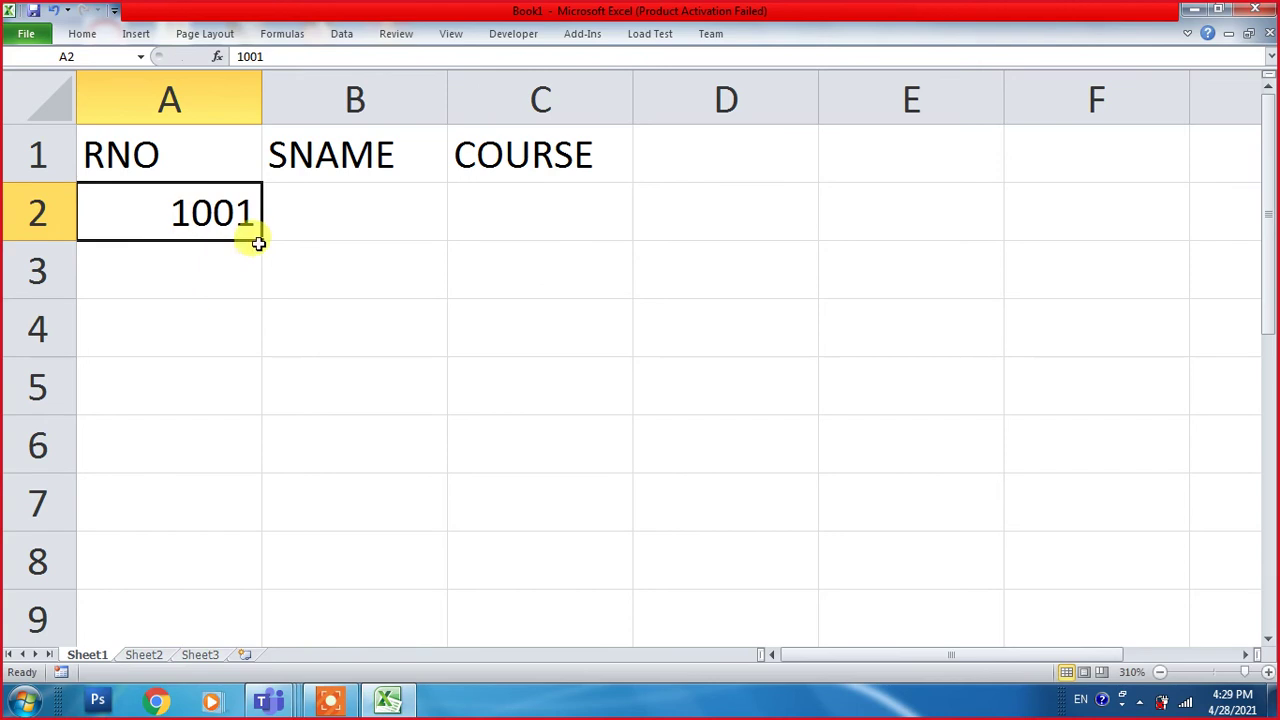
pyautogui.moveTo(262, 241); pyautogui.dragTo(250, 392)
pyautogui.click(327, 221)
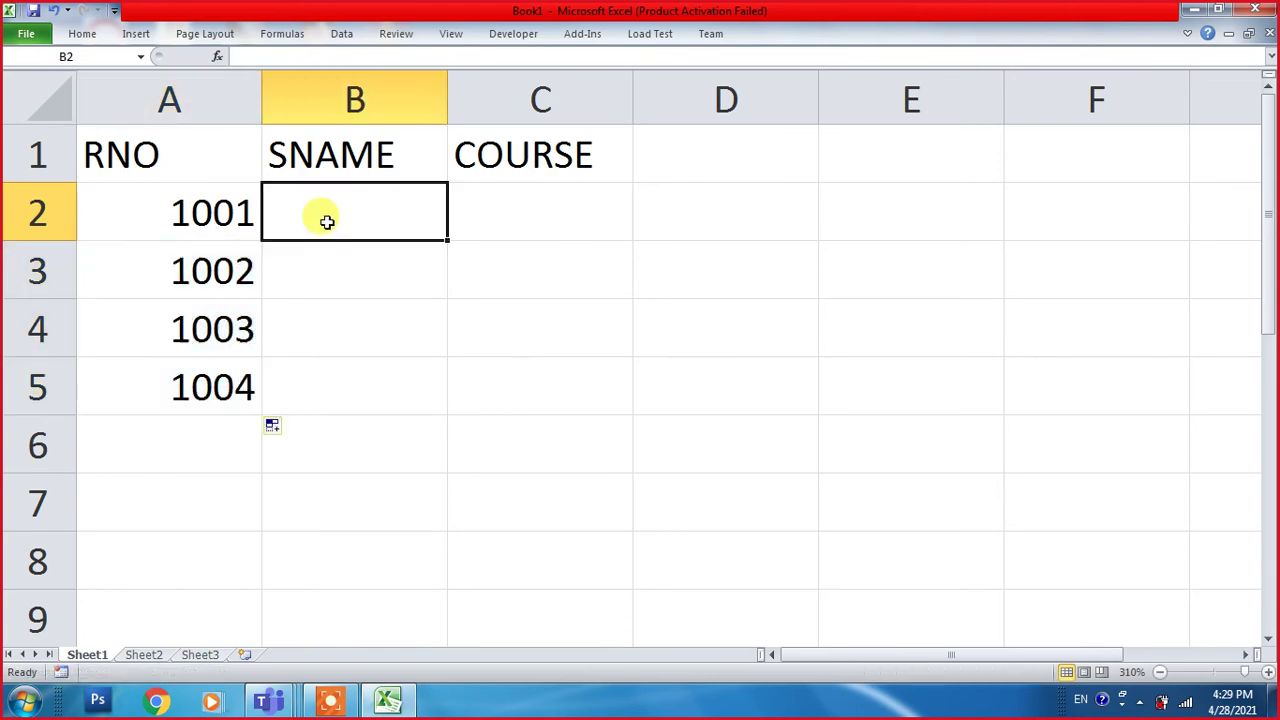
pyautogui.write('Student01')
pyautogui.click(463, 246)
pyautogui.click(426, 234)
pyautogui.moveTo(448, 250); pyautogui.dragTo(449, 410)
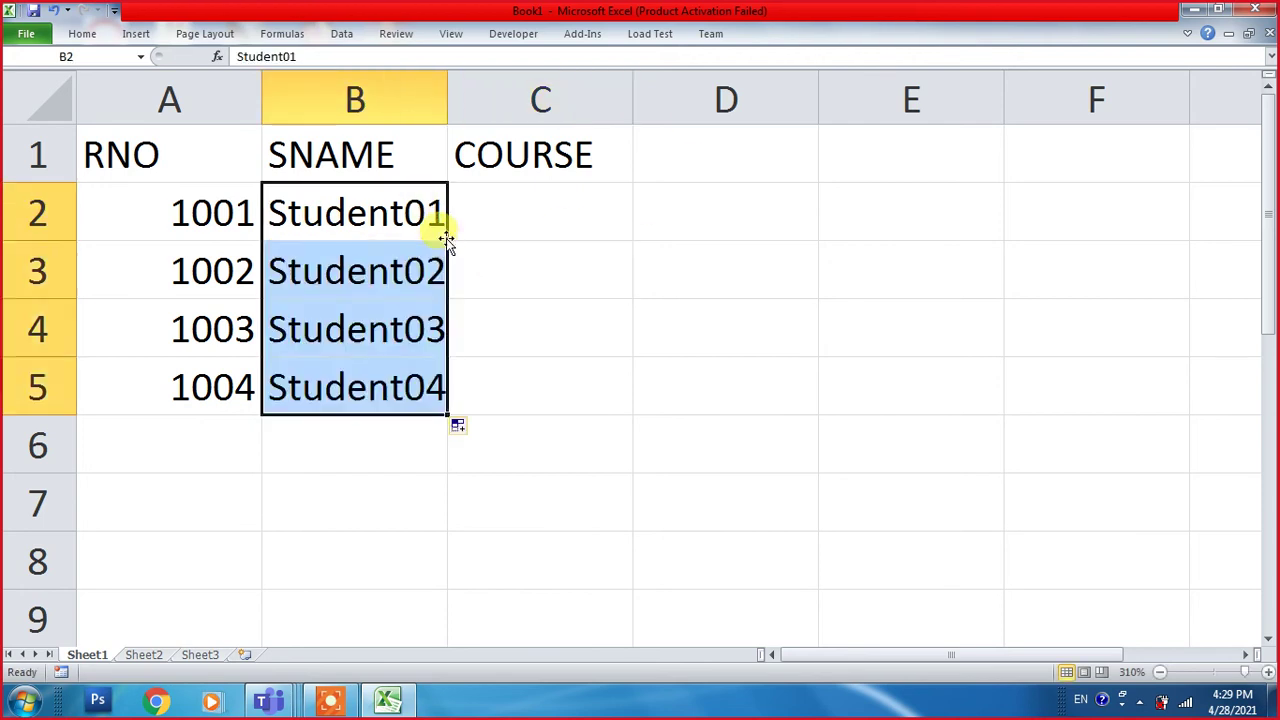
# Fill course BCA down column C for rows 2 to 5
pyautogui.click(557, 204)
pyautogui.write('BCA')
pyautogui.click(562, 322)
pyautogui.click(543, 214)
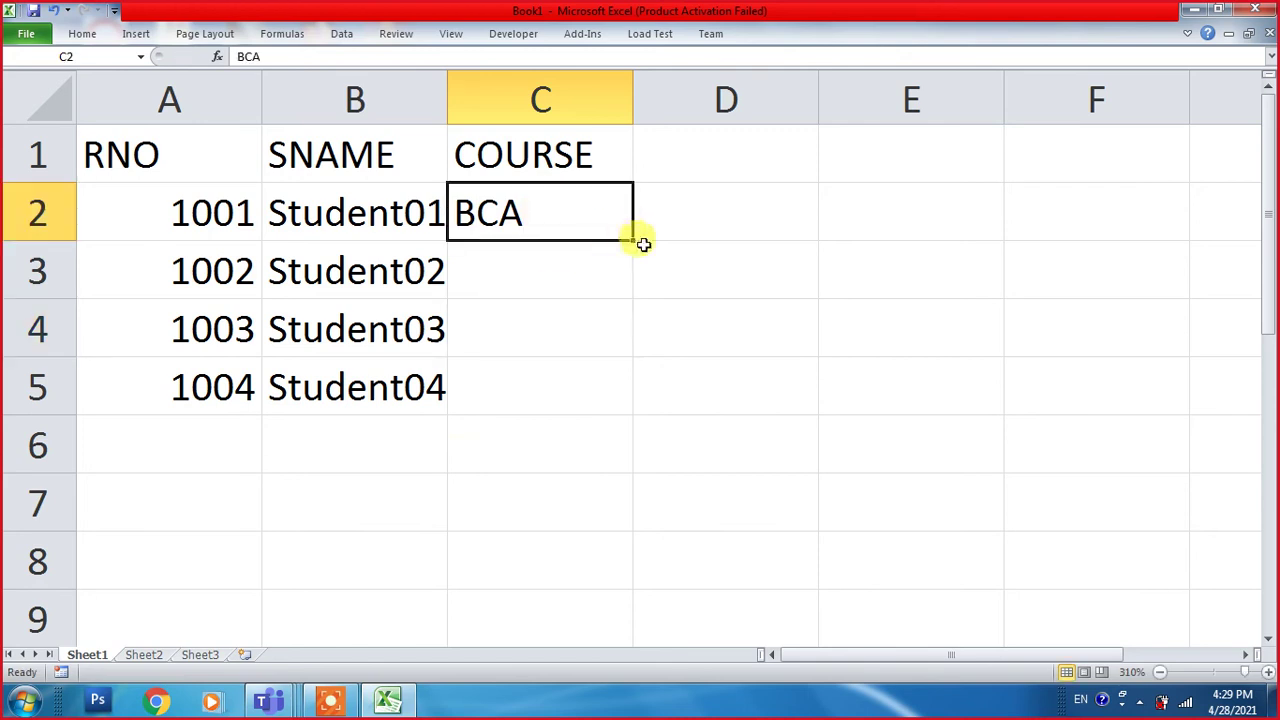
pyautogui.moveTo(643, 244); pyautogui.dragTo(643, 412)
pyautogui.click(698, 366)
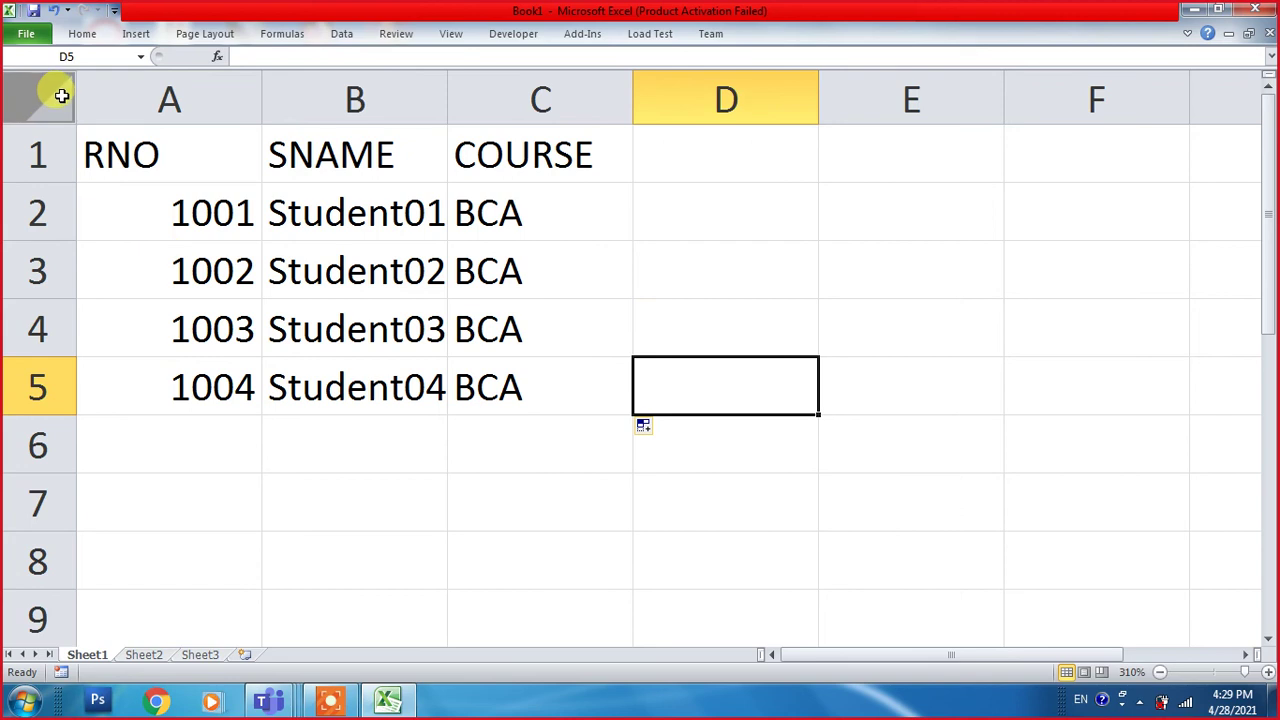
# Save the workbook to the Desktop as myFile.xlsm (Excel Macro-Enabled Workbook) and close Excel
pyautogui.hotkey('ctrl', 's')
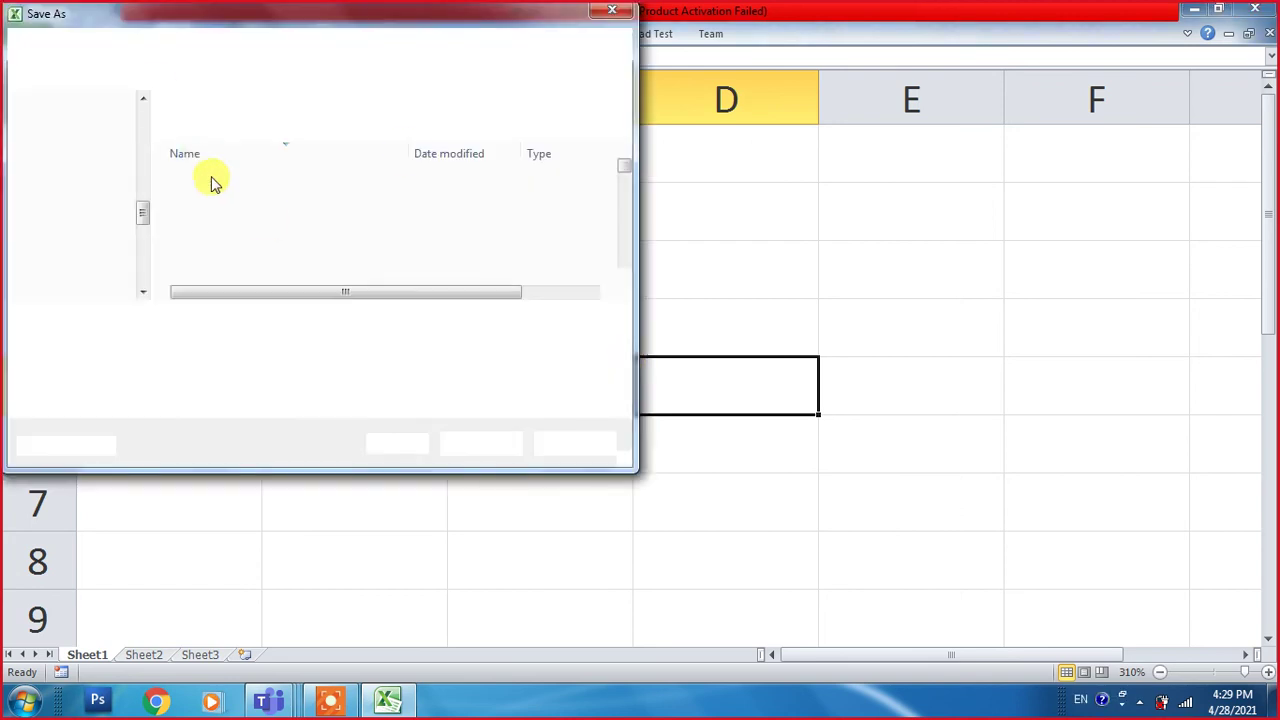
pyautogui.click(68, 167)
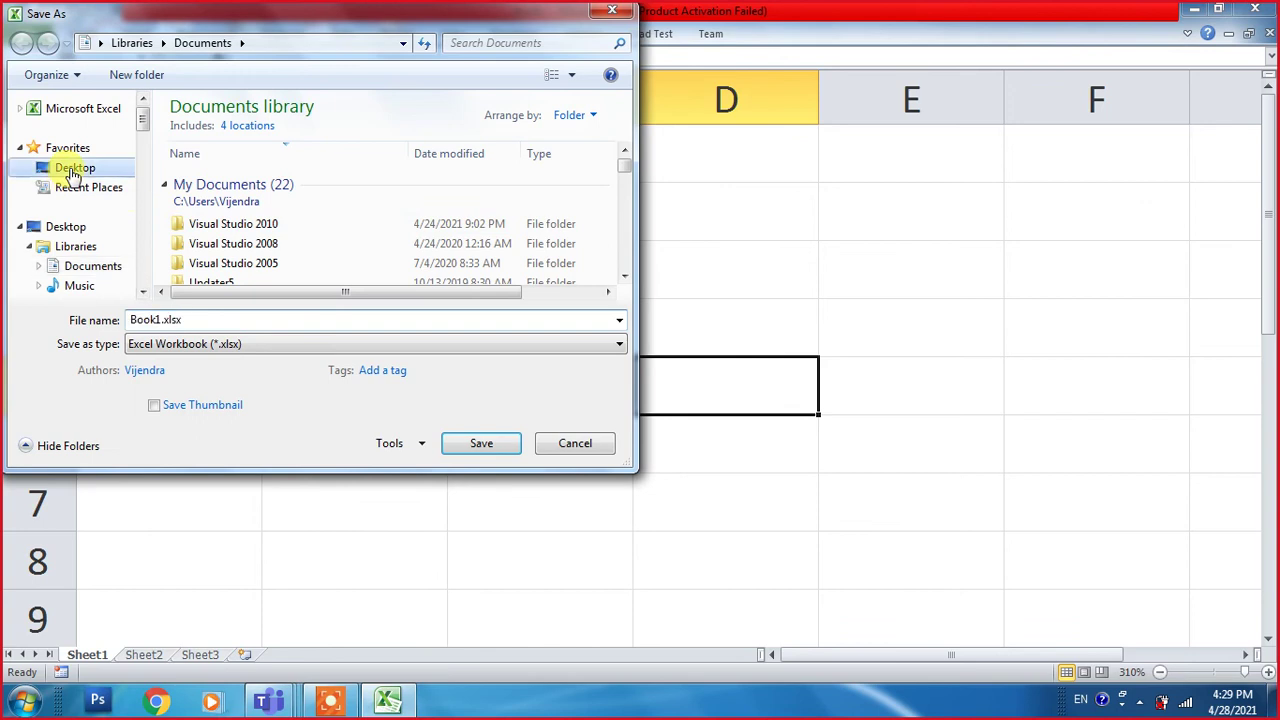
pyautogui.doubleClick(173, 318)
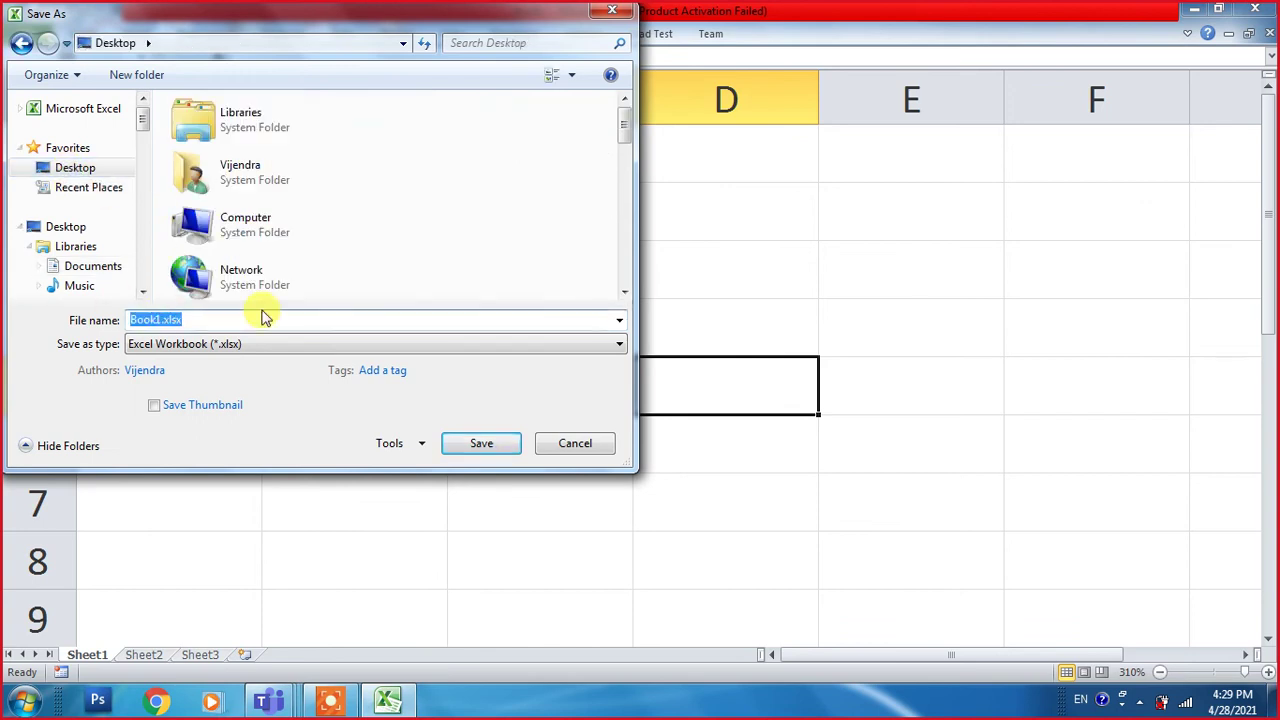
pyautogui.write('myFile')
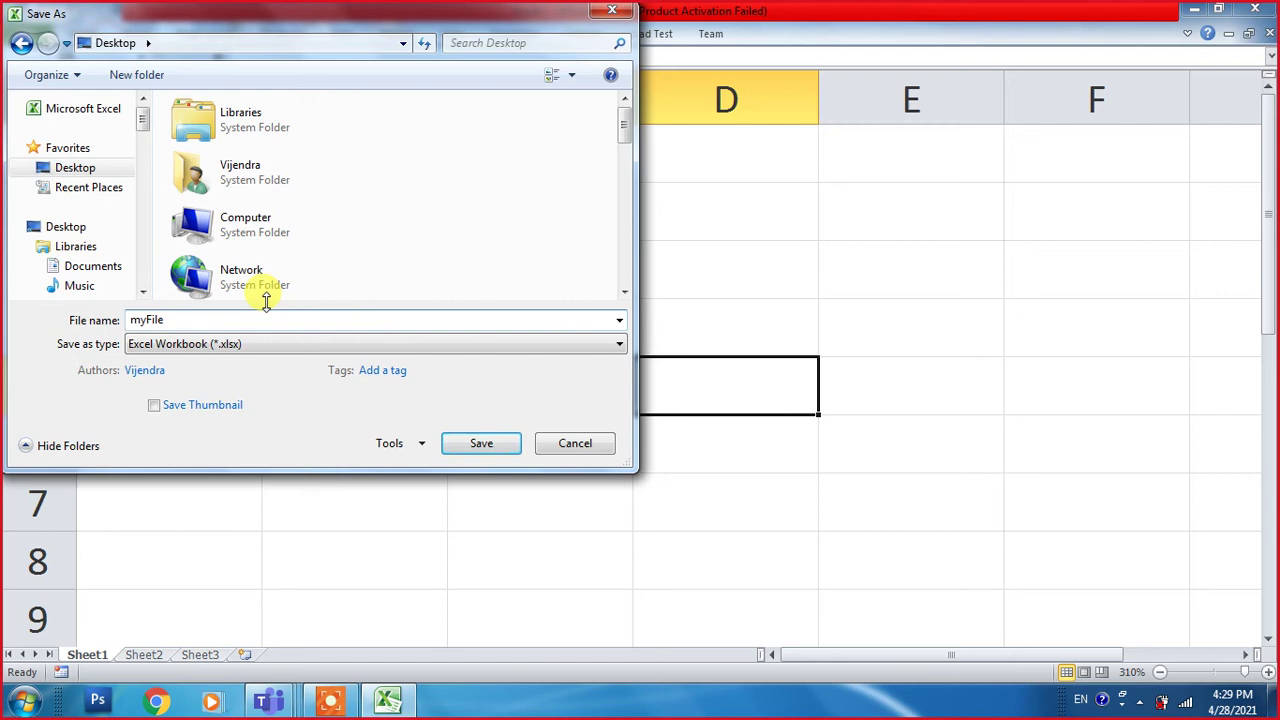
pyautogui.click(176, 346)
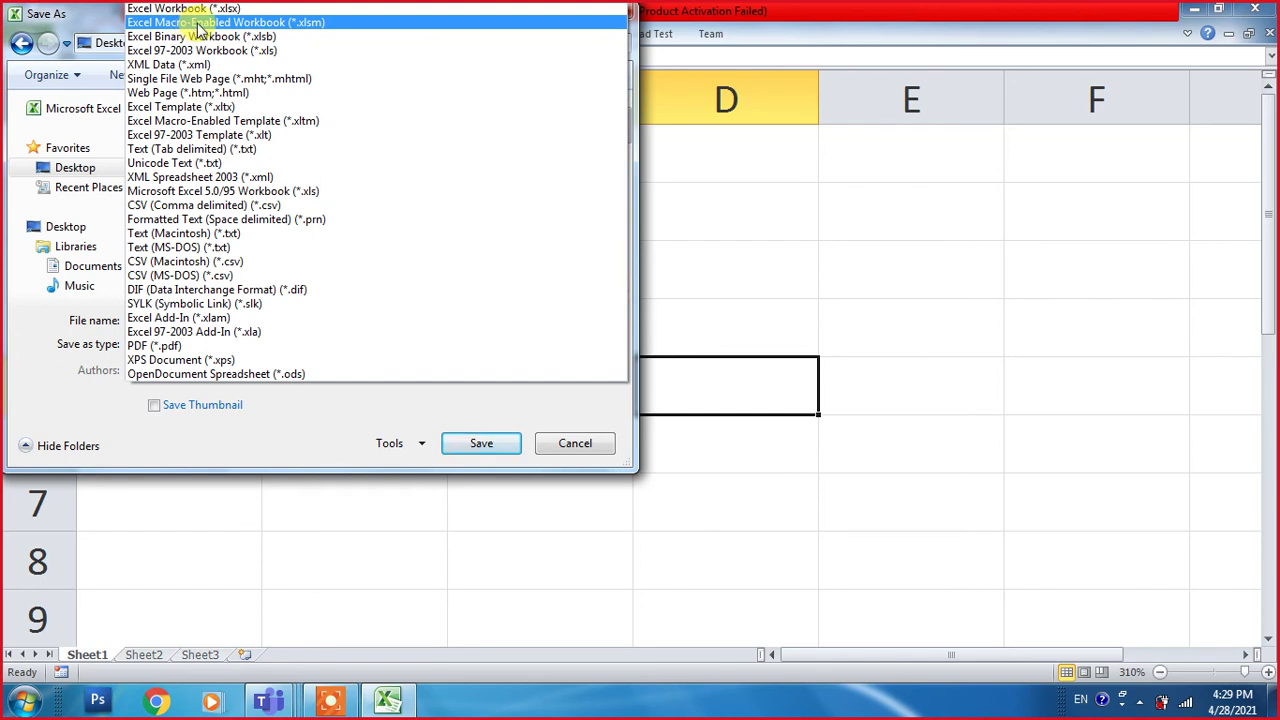
pyautogui.click(199, 22)
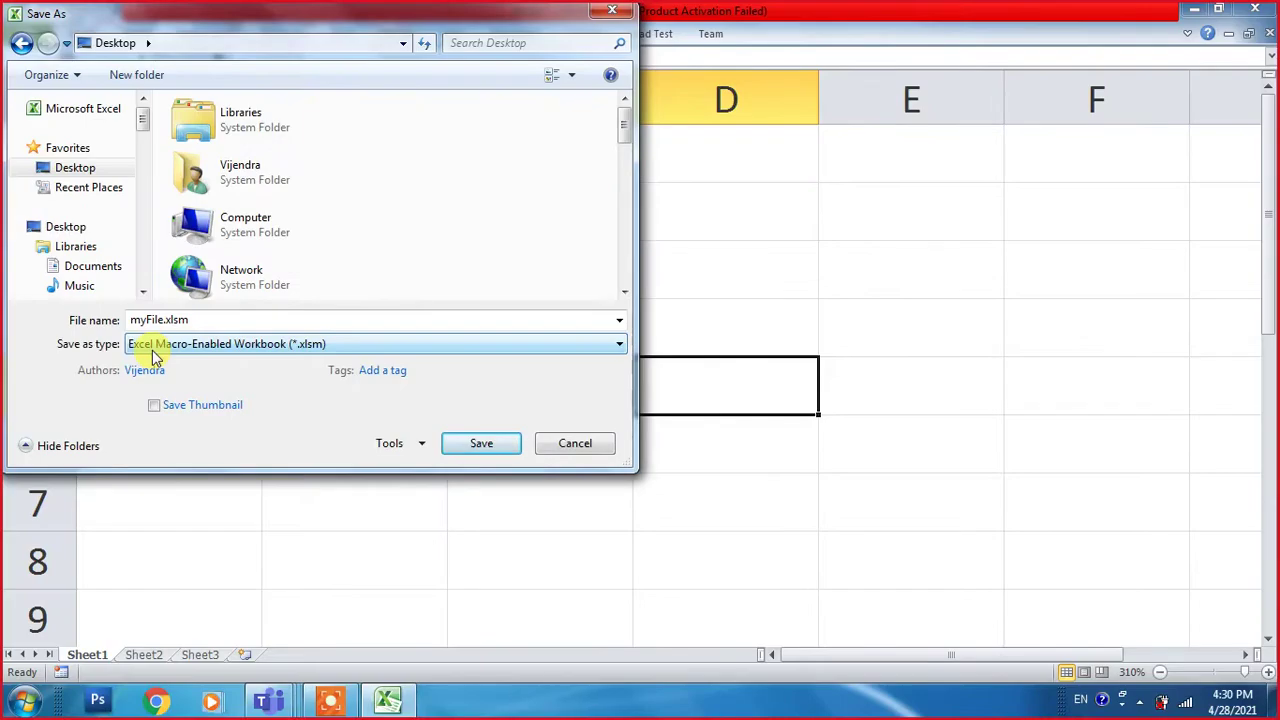
pyautogui.click(465, 443)
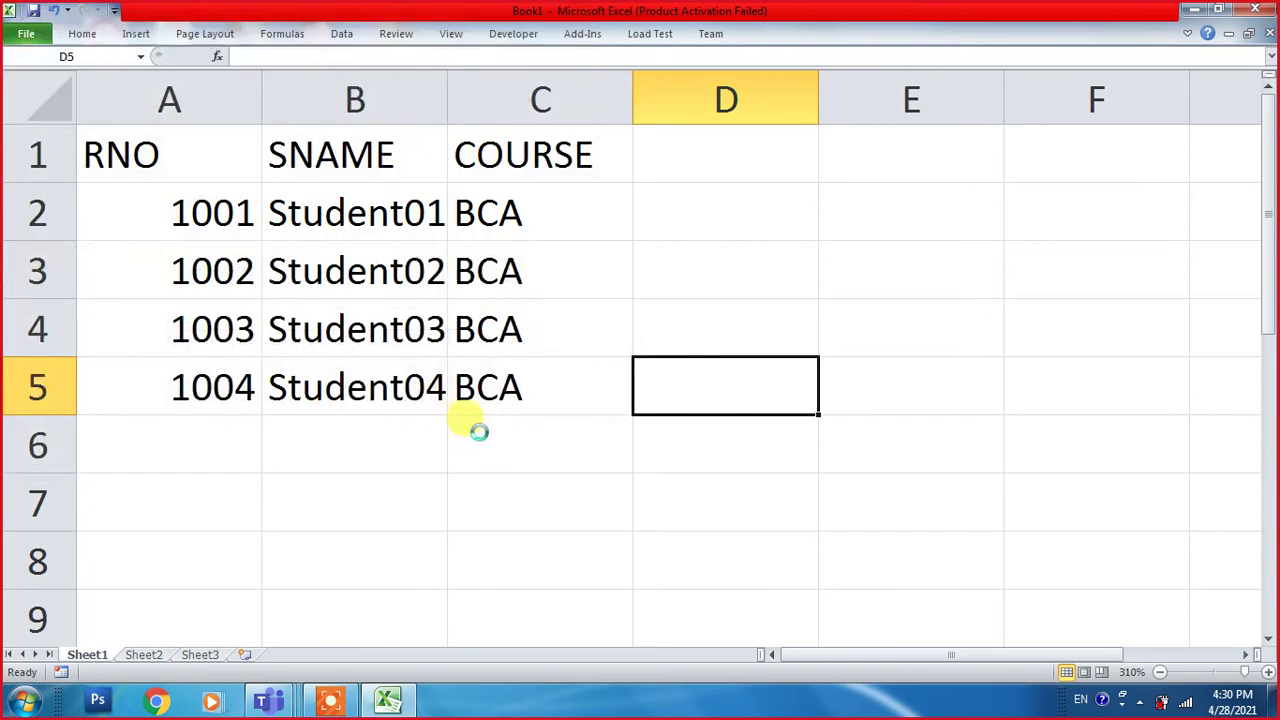
pyautogui.click(1266, 9)
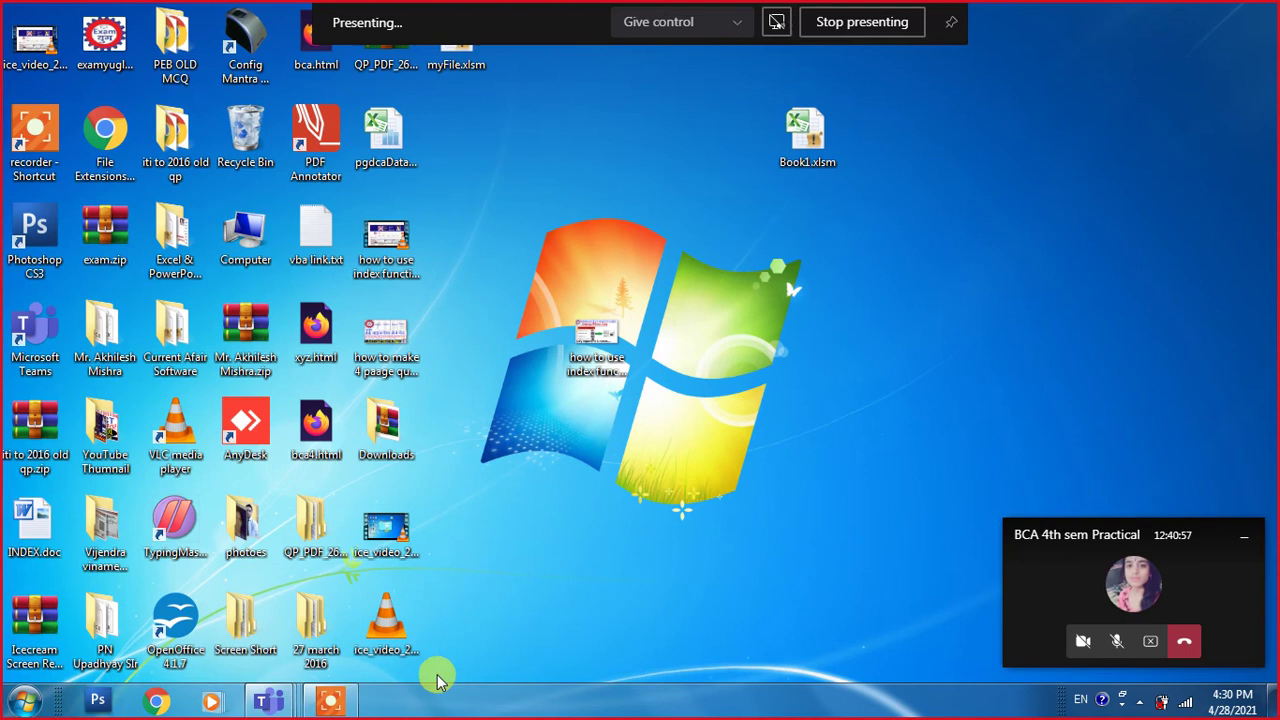
# Reopen myFile.xlsm from the desktop and dismiss the activation notice
pyautogui.click(452, 47)
pyautogui.doubleClick(452, 47)
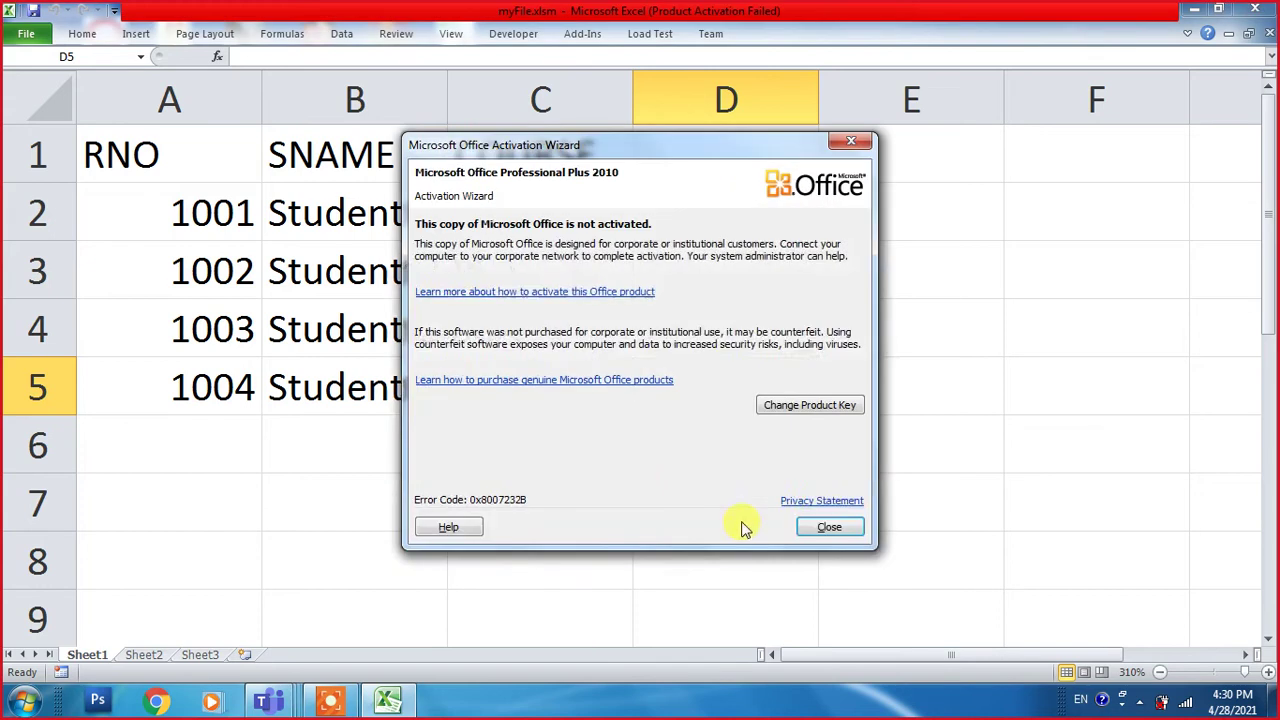
pyautogui.click(826, 524)
# Check the course cells C5 and C4, then type the note 'Alt+F11' into D6
pyautogui.click(590, 364)
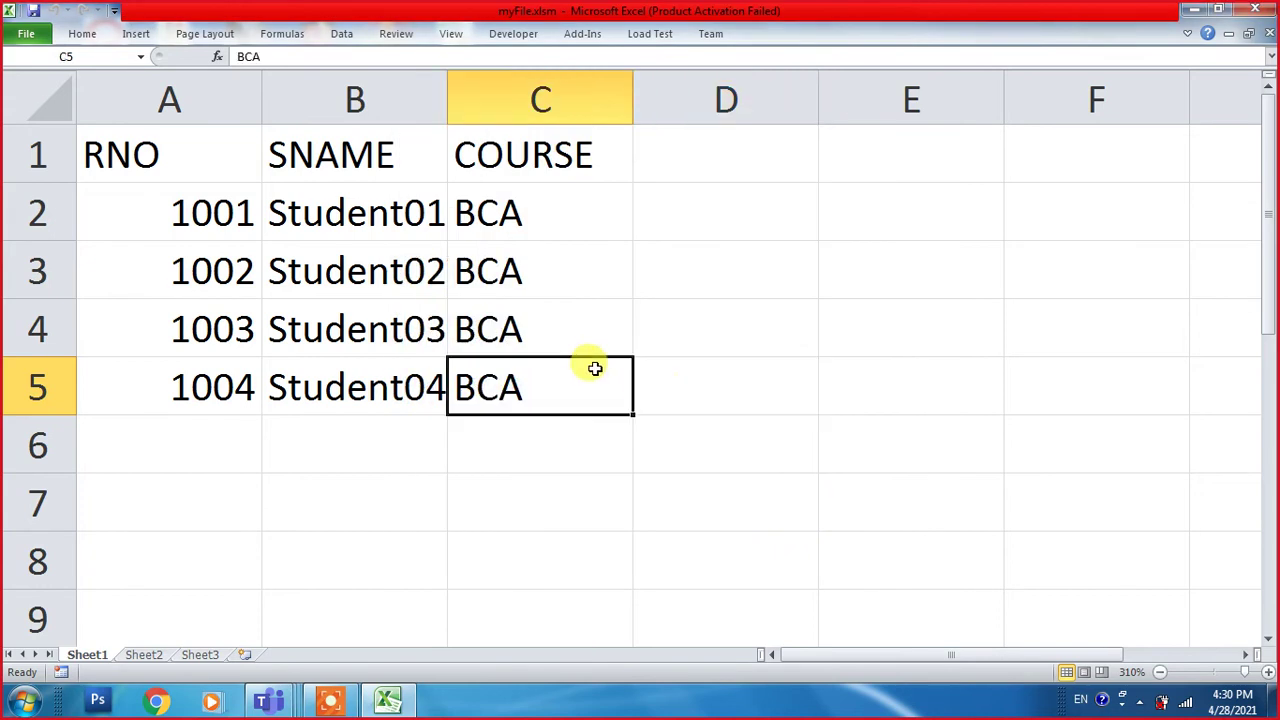
pyautogui.click(597, 330)
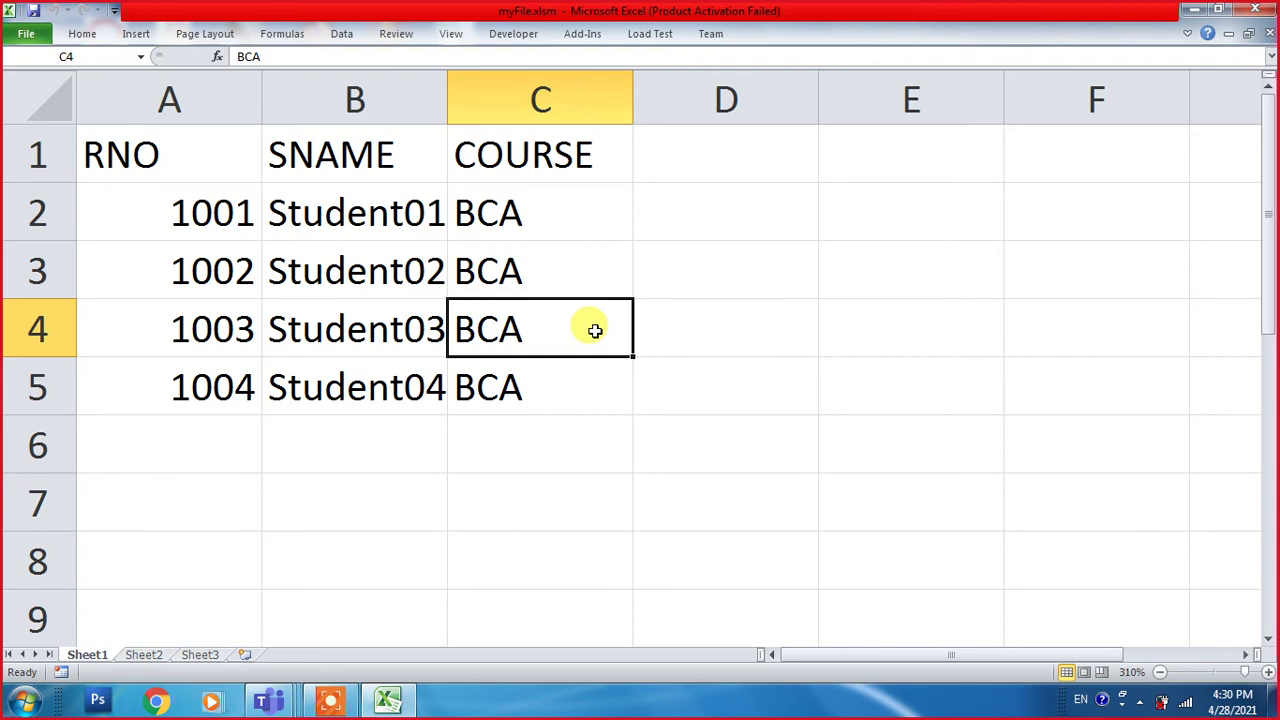
pyautogui.click(640, 447)
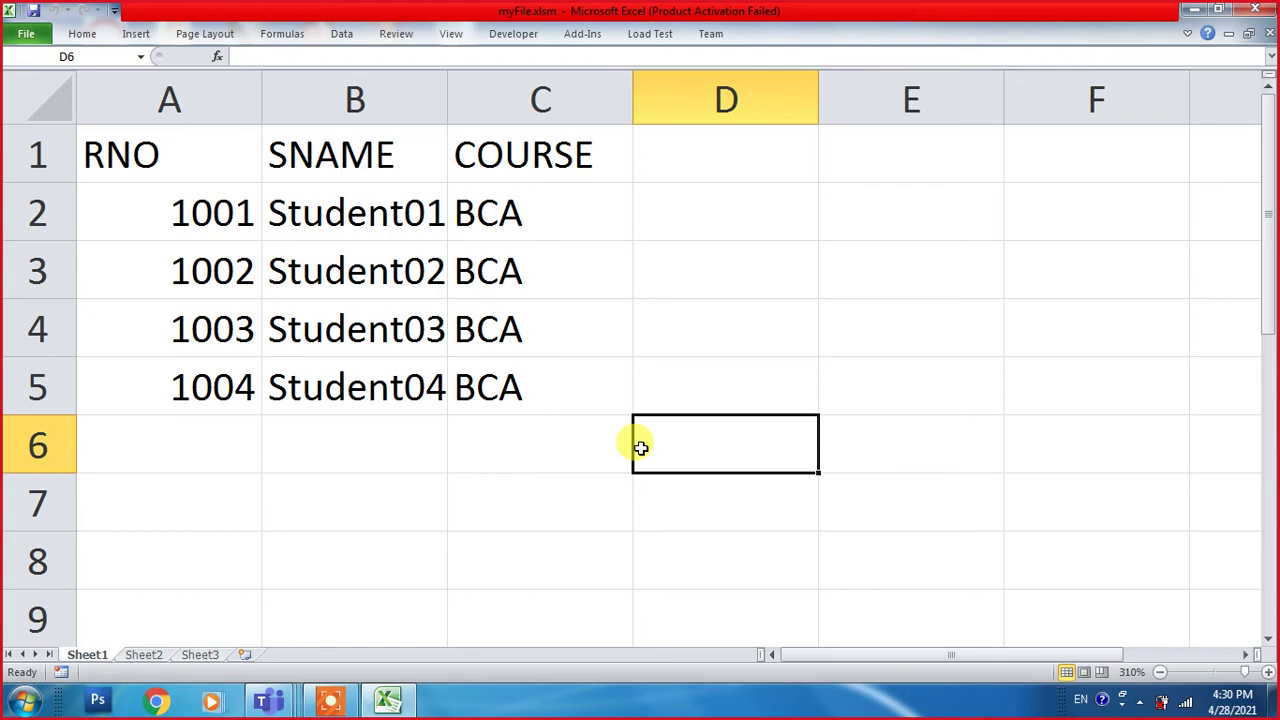
pyautogui.write('Alt+F11')
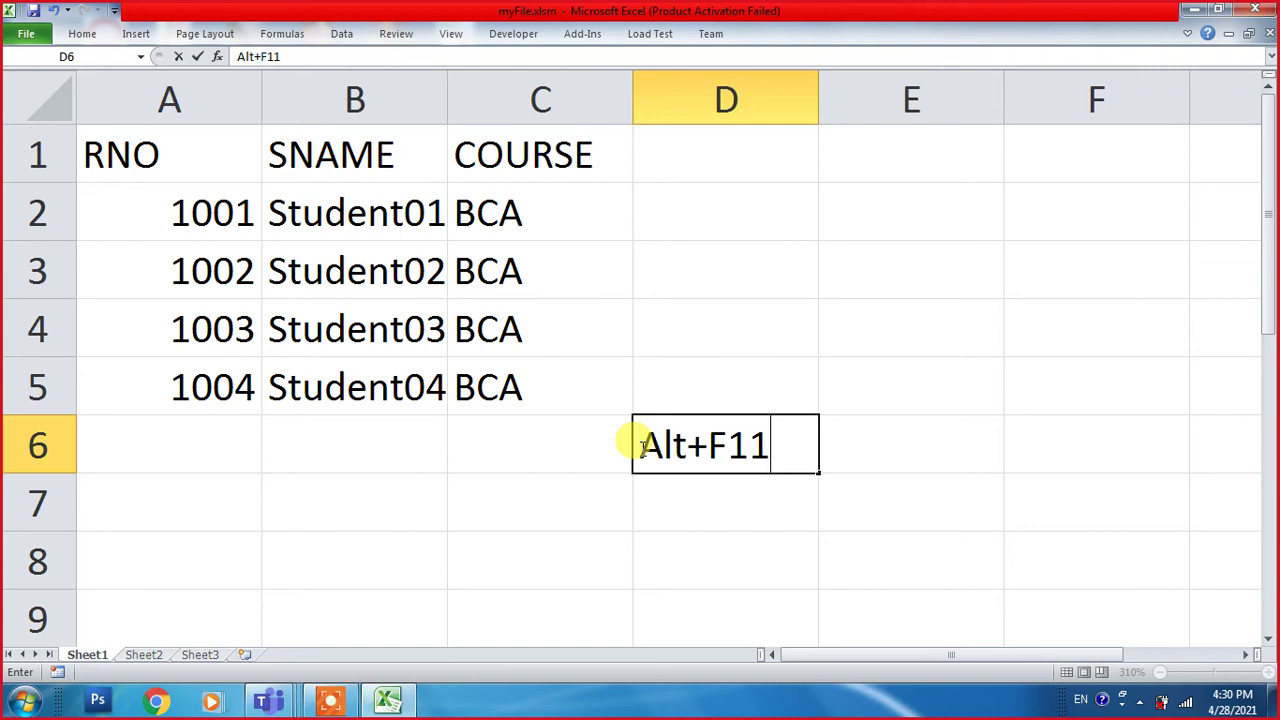
# Clear the 'Alt+F11' note from cell D6 and select D5
pyautogui.click(806, 395)
pyautogui.click(703, 448)
pyautogui.press('Delete')
pyautogui.click(678, 347)
pyautogui.click(703, 398)
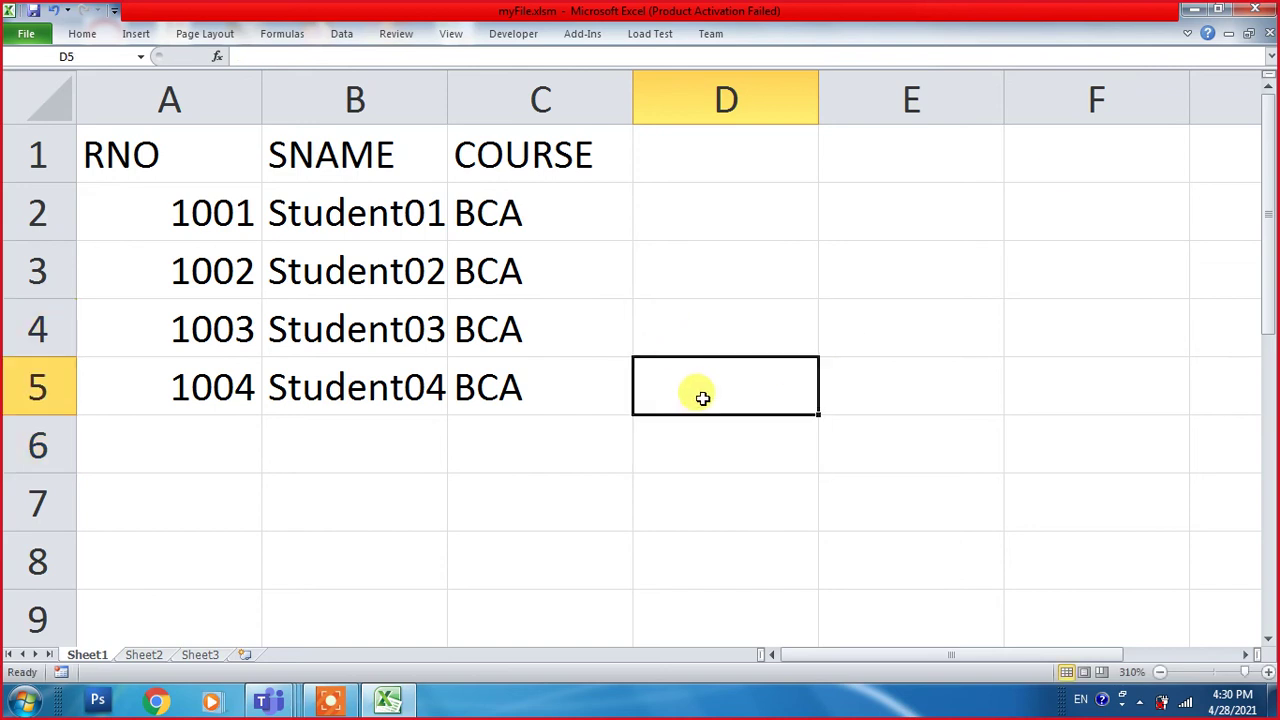
# Open the VBA editor with Alt+F11 and maximize its window
pyautogui.hotkey('alt', 'F11')
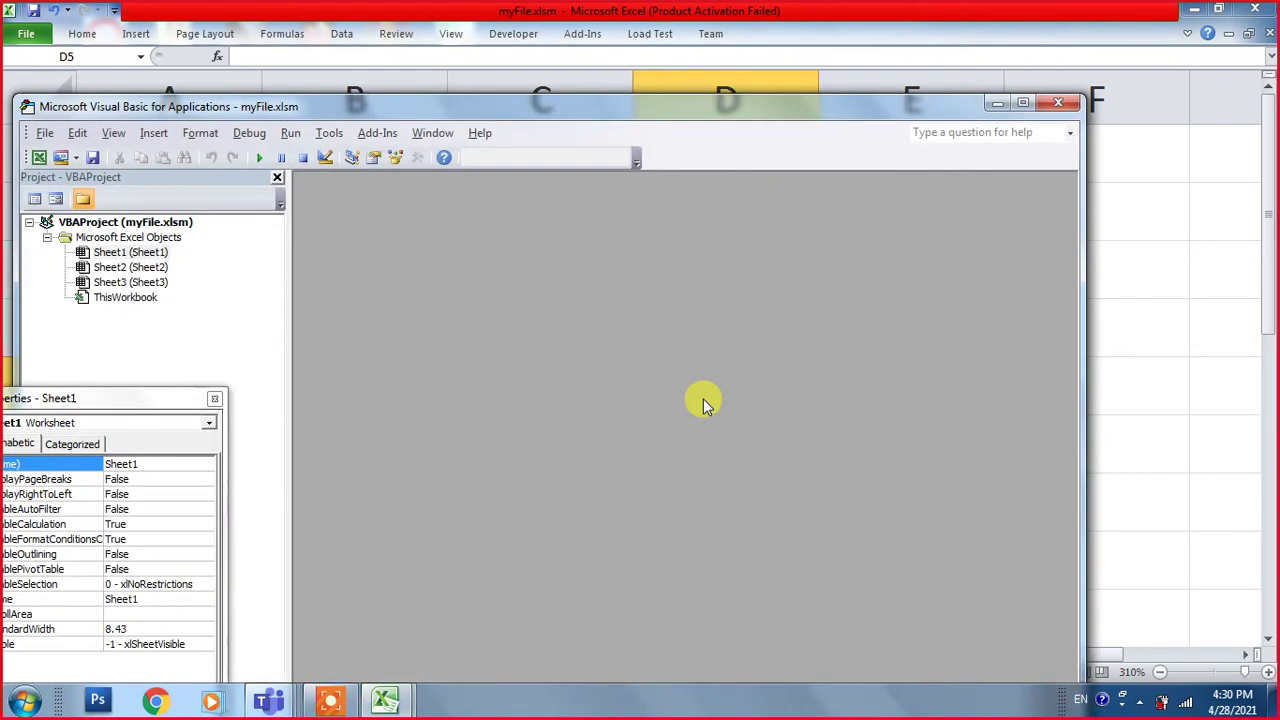
pyautogui.moveTo(466, 112); pyautogui.dragTo(518, 56)
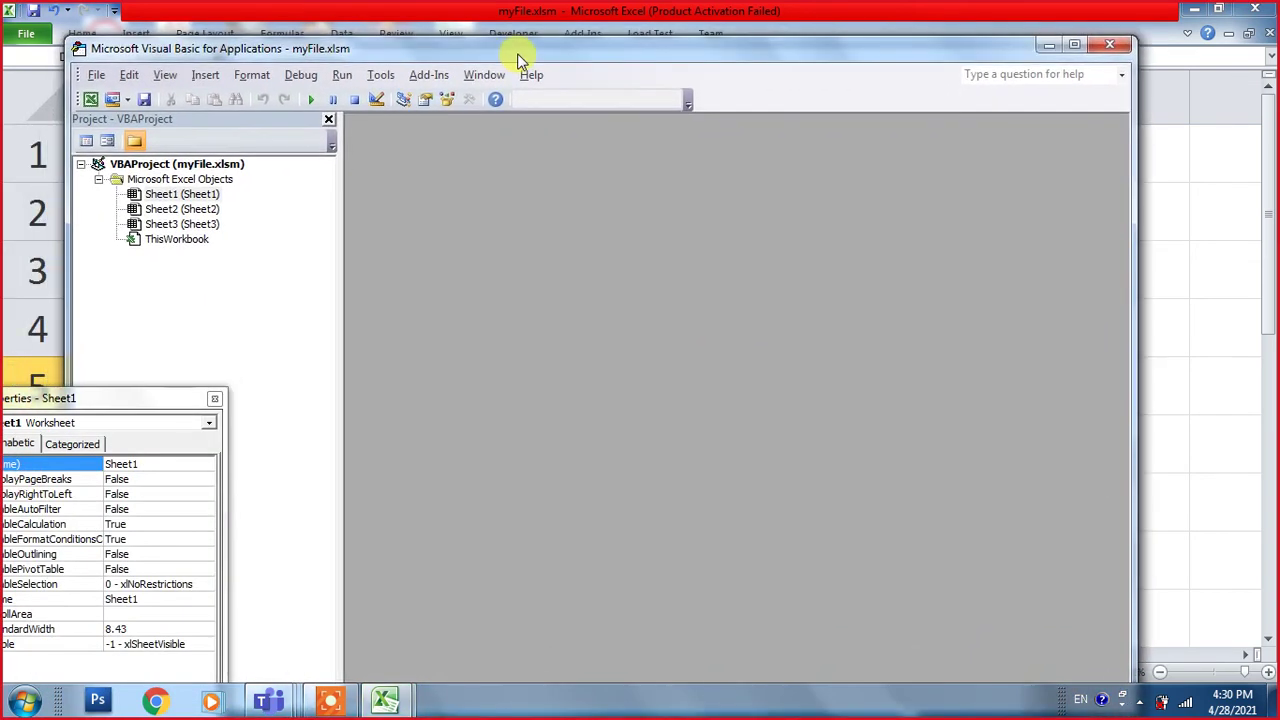
pyautogui.click(1073, 46)
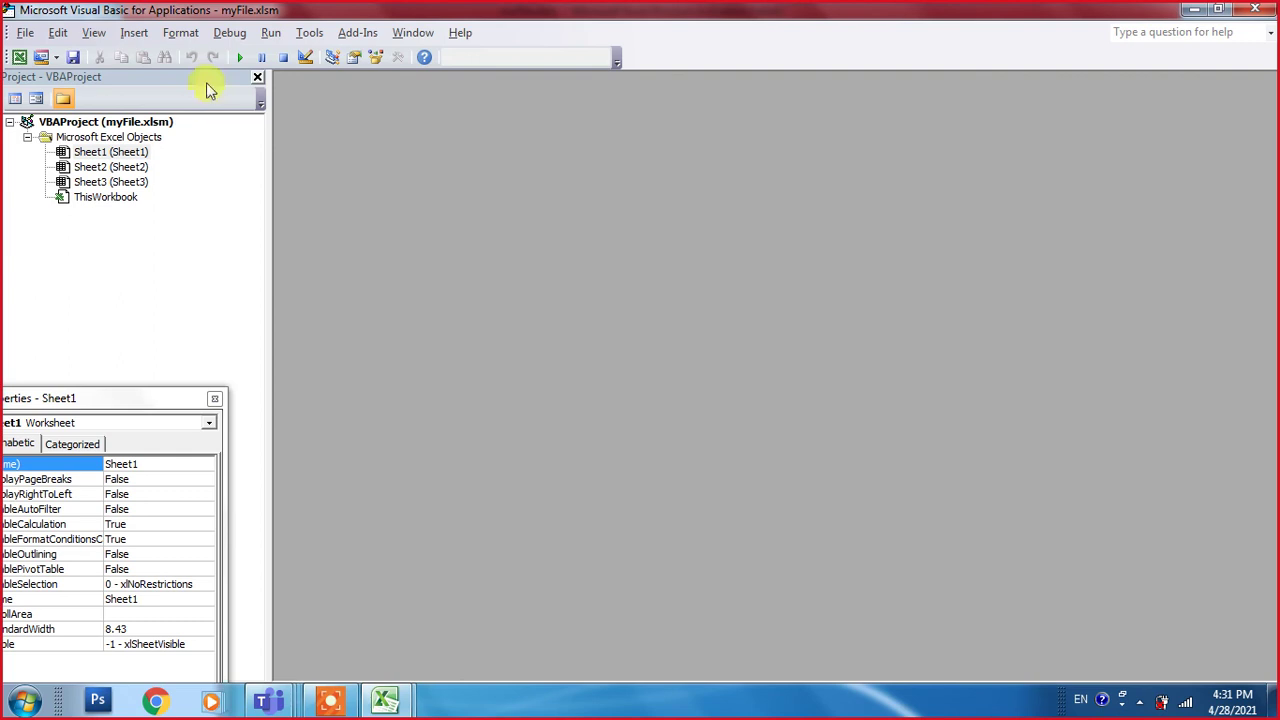
pyautogui.click(146, 42)
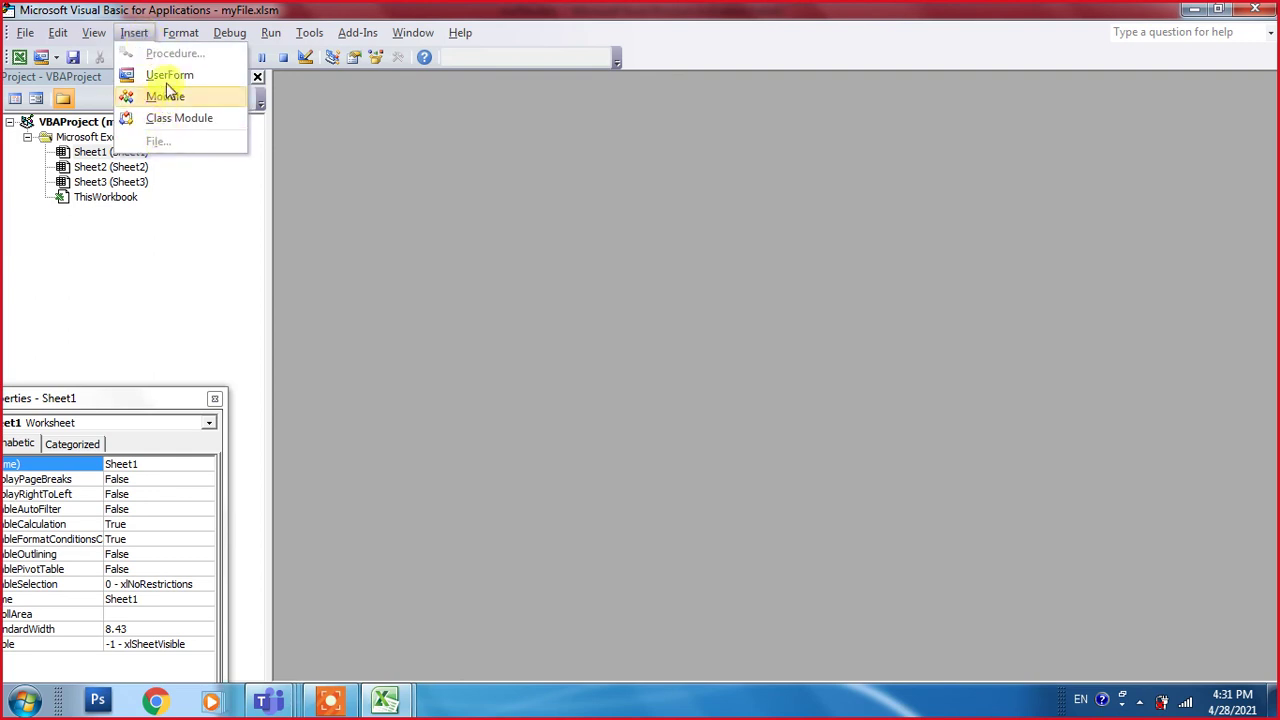
# Insert a new UserForm1 and open the ThisWorkbook code module
pyautogui.click(170, 77)
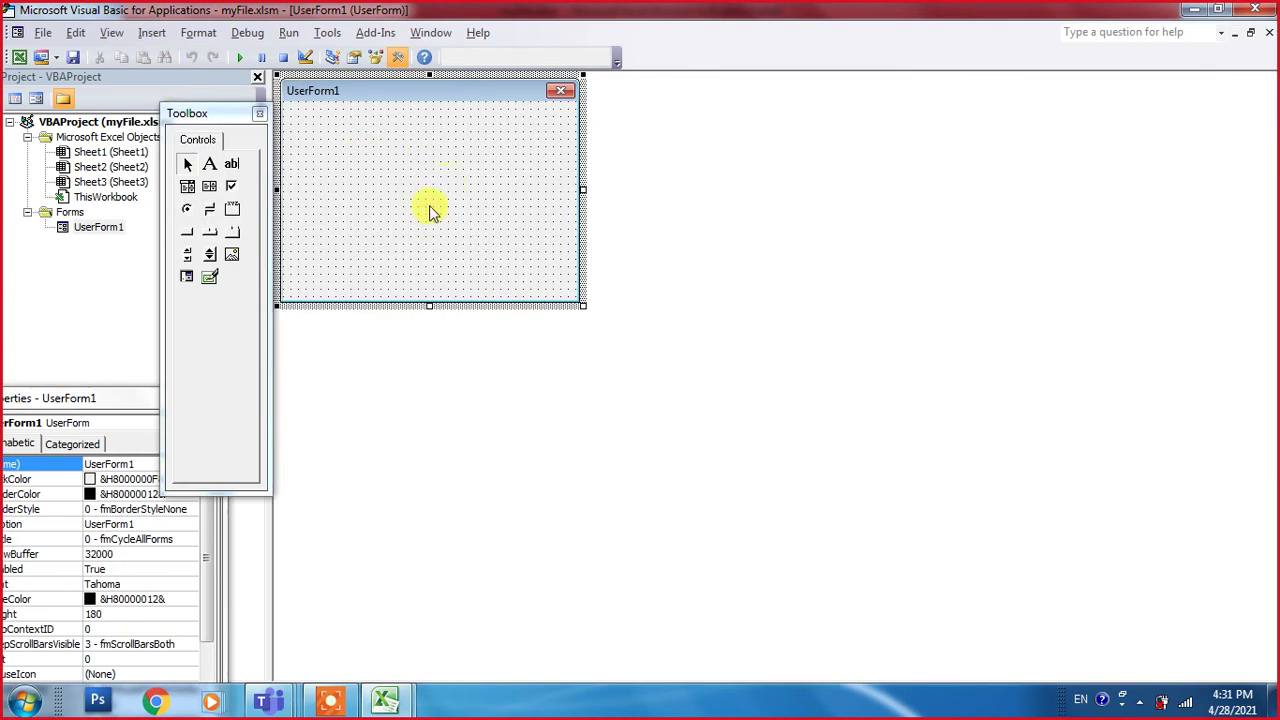
pyautogui.click(106, 197)
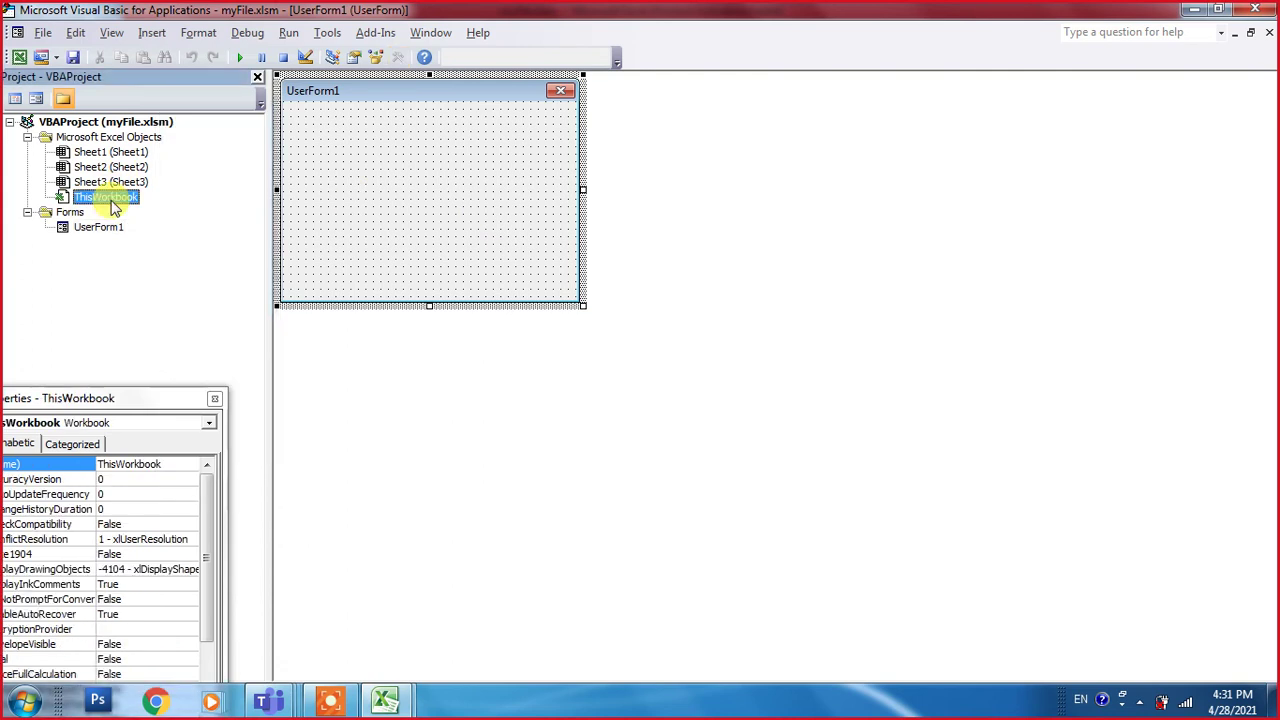
pyautogui.doubleClick(113, 204)
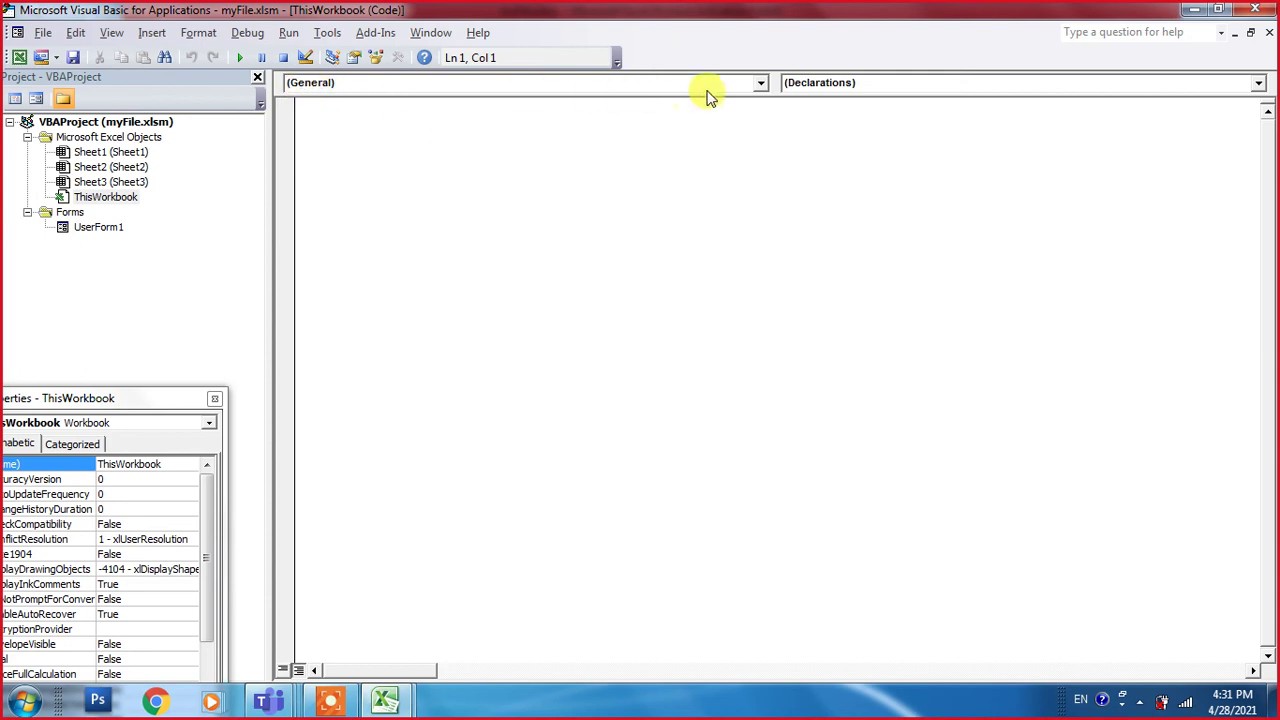
# Create a Workbook_Activate event procedure via the Workbook object and Activate event lists
pyautogui.click(762, 87)
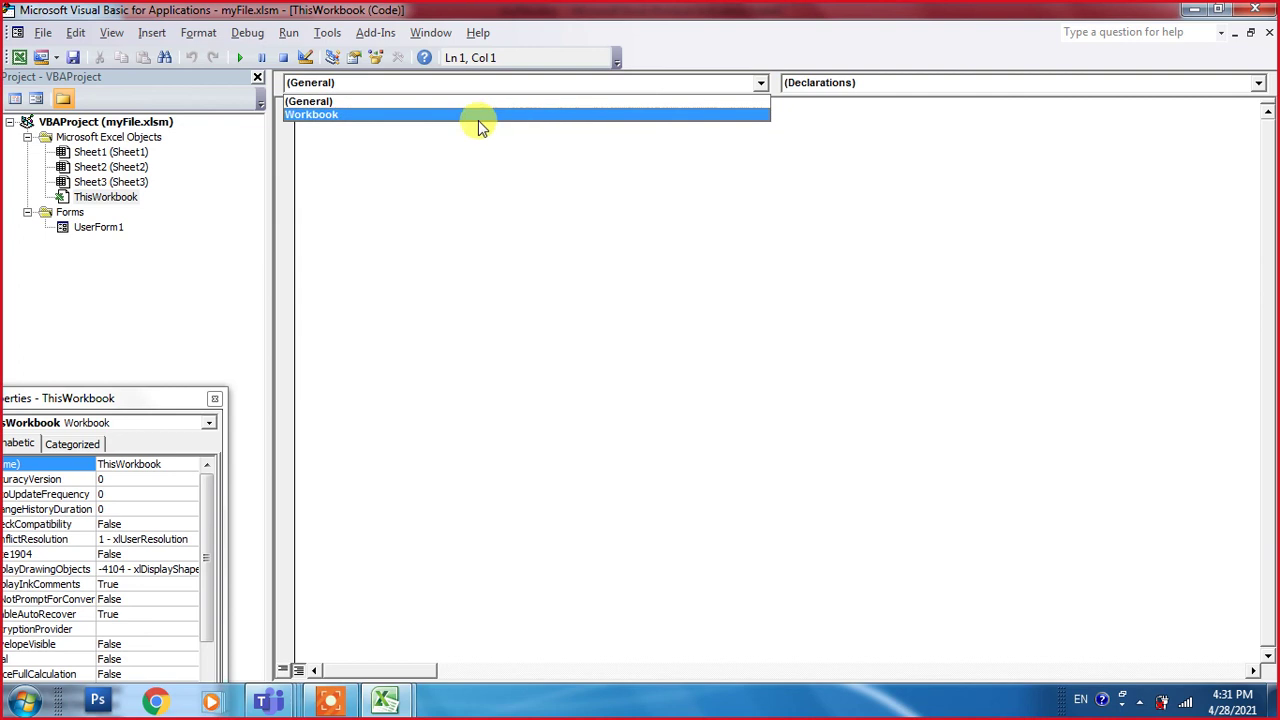
pyautogui.click(341, 118)
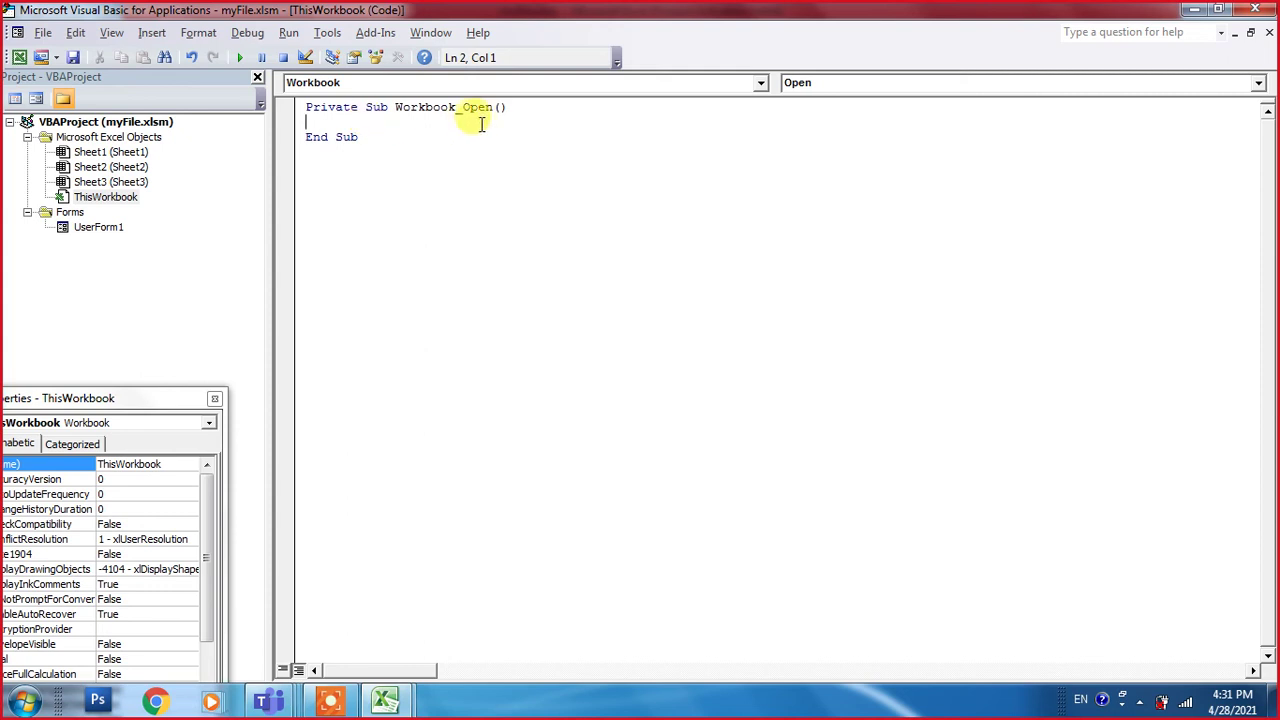
pyautogui.click(1257, 85)
pyautogui.scroll(3, 1050, 158)
pyautogui.scroll(2, 1050, 158)
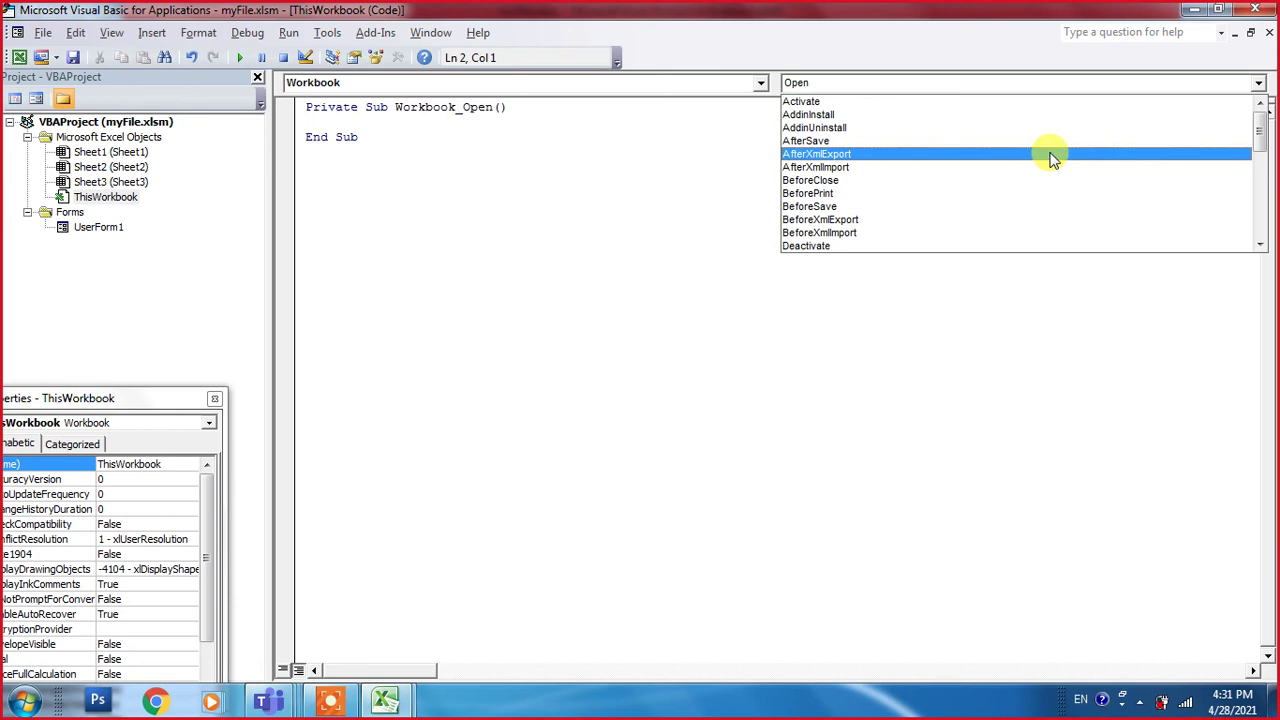
pyautogui.click(867, 105)
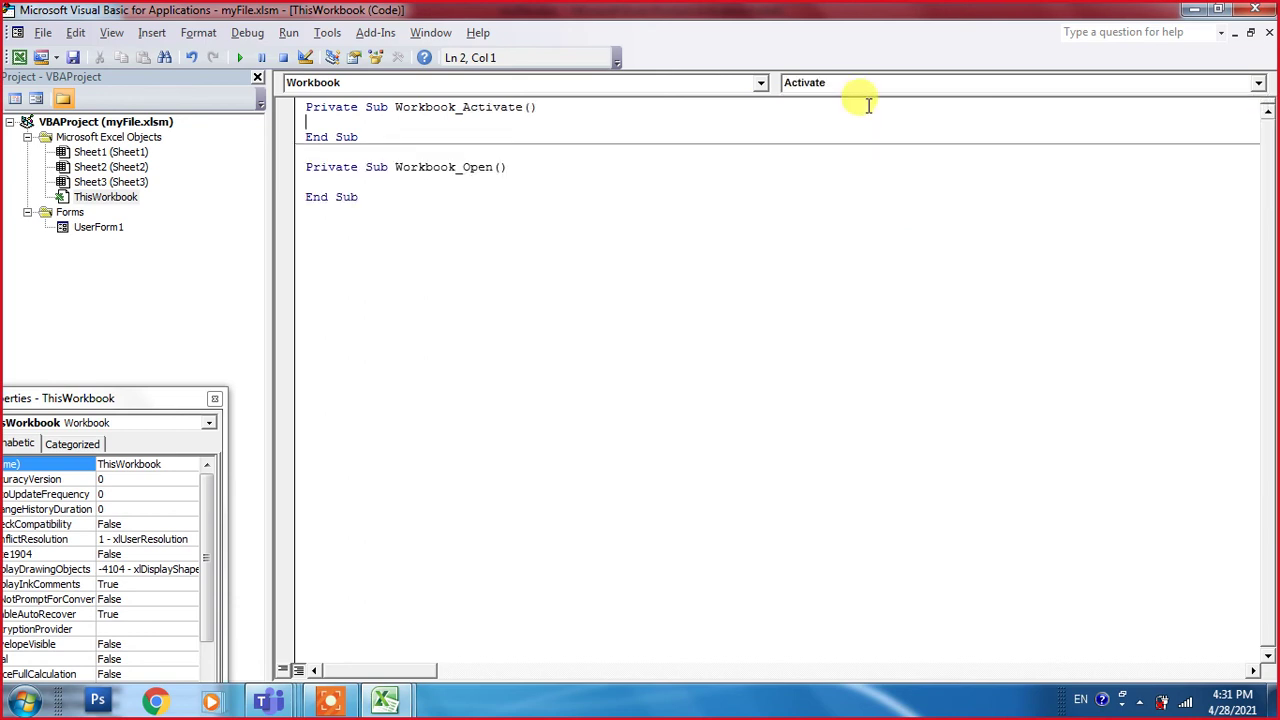
# Delete the unwanted Workbook_Open stub, leaving only Workbook_Activate
pyautogui.moveTo(366, 197); pyautogui.dragTo(296, 172)
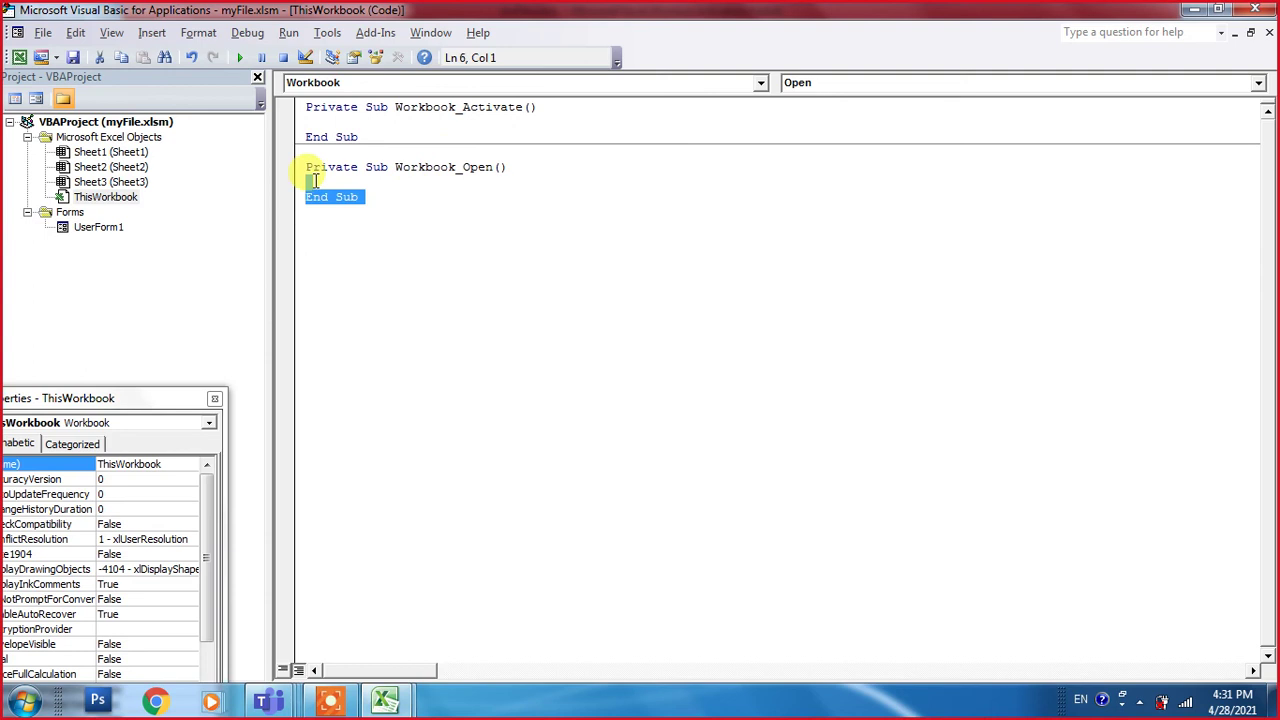
pyautogui.press('Delete')
pyautogui.click(310, 122)
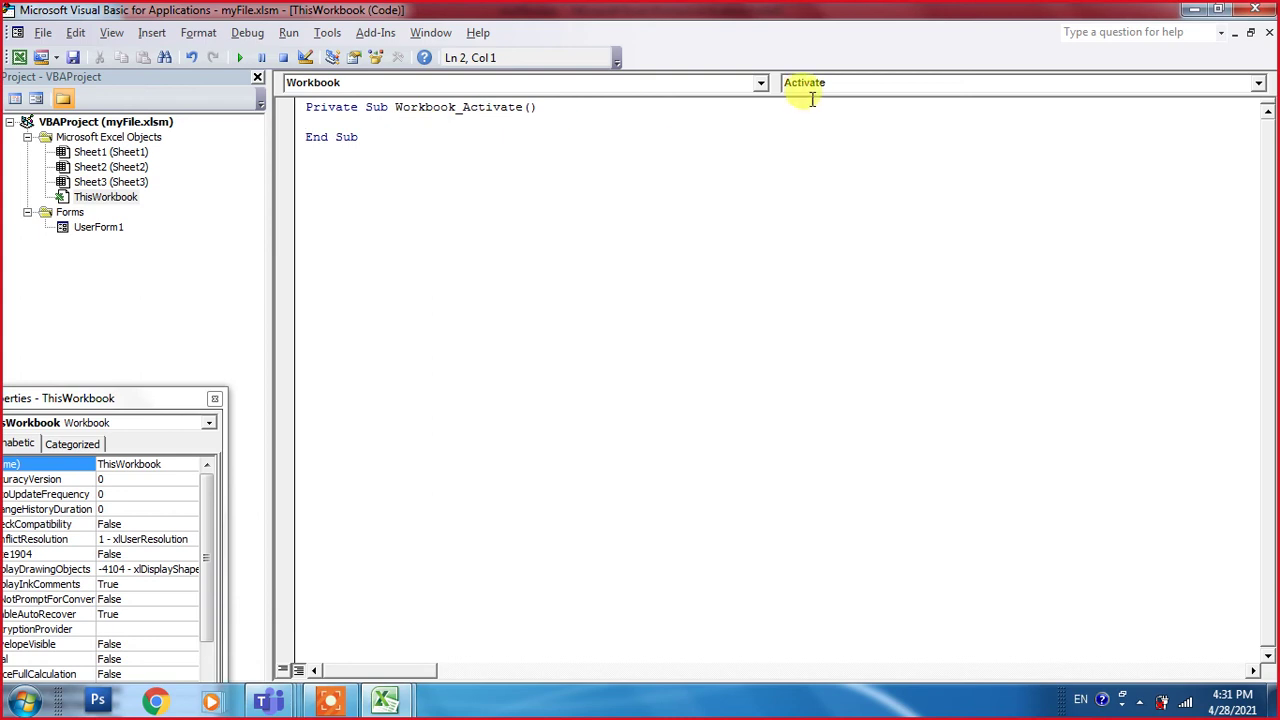
pyautogui.click(1098, 82)
# Write Application.Visible = False and UserForm1.Show on separate lines in Workbook_Activate
pyautogui.click(1098, 82)
pyautogui.click(323, 123)
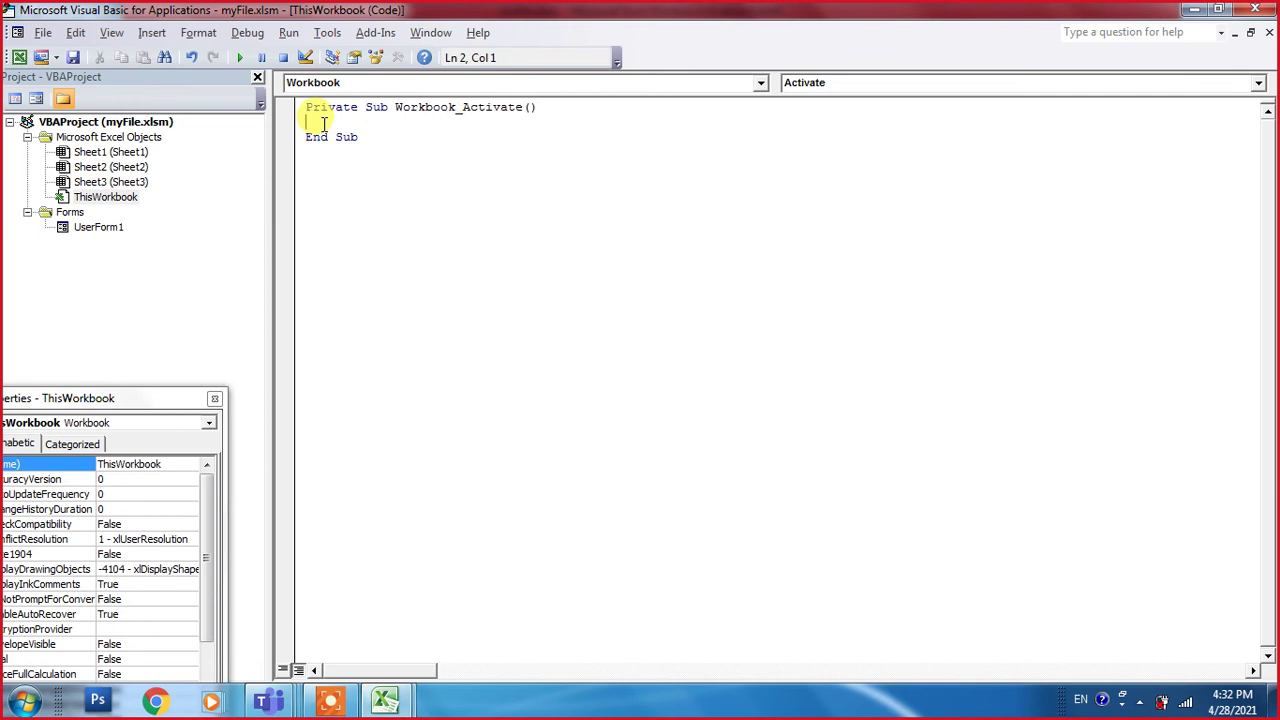
pyautogui.write('a')
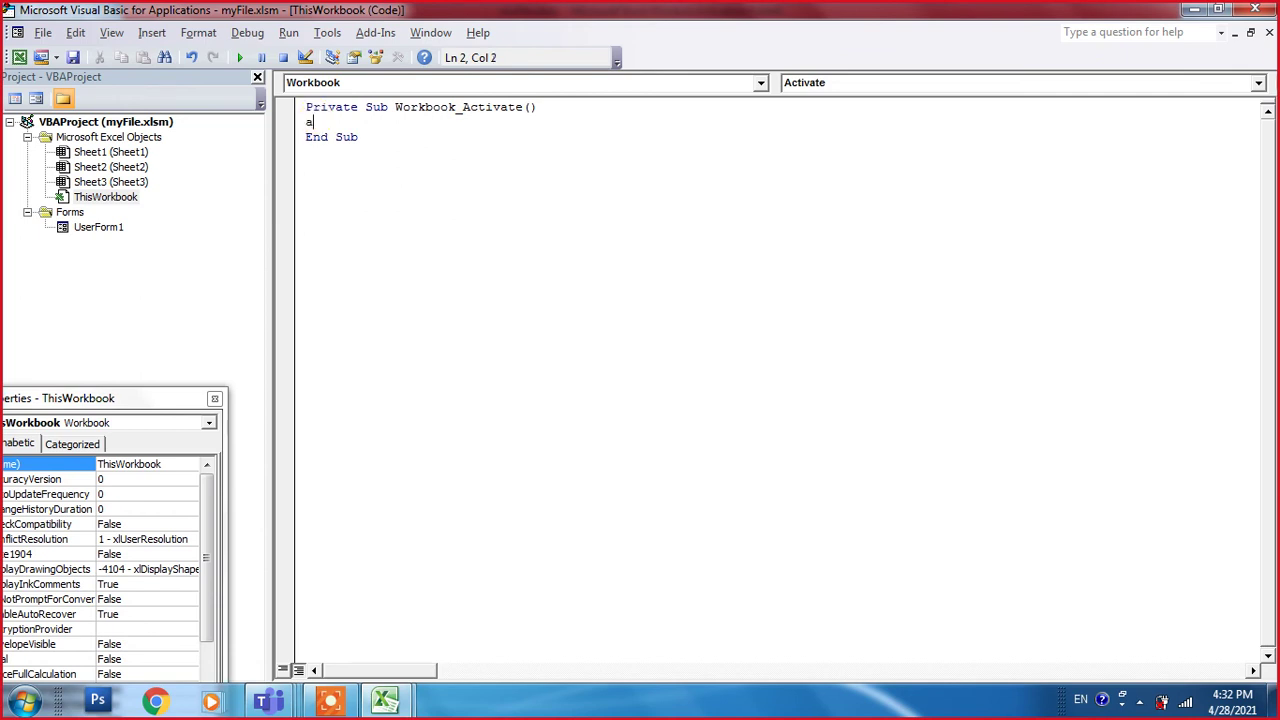
pyautogui.write('tion')
pyautogui.write('.vi=')
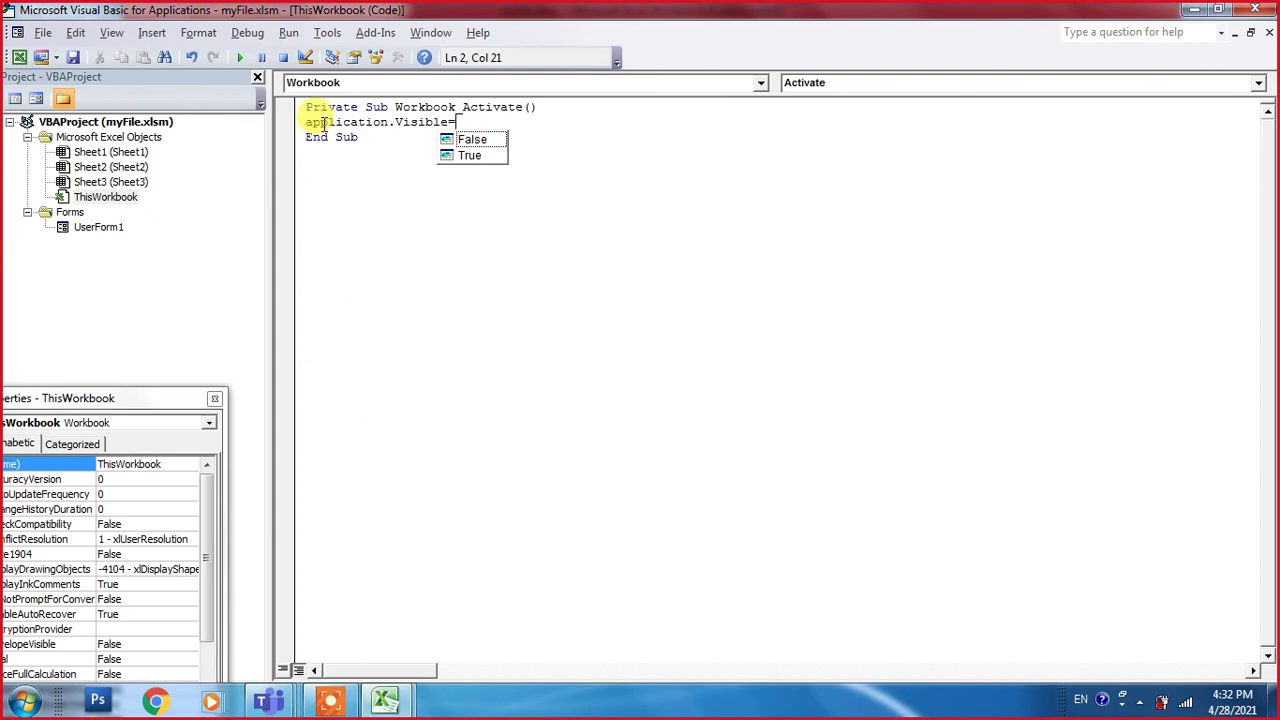
pyautogui.press('Return')
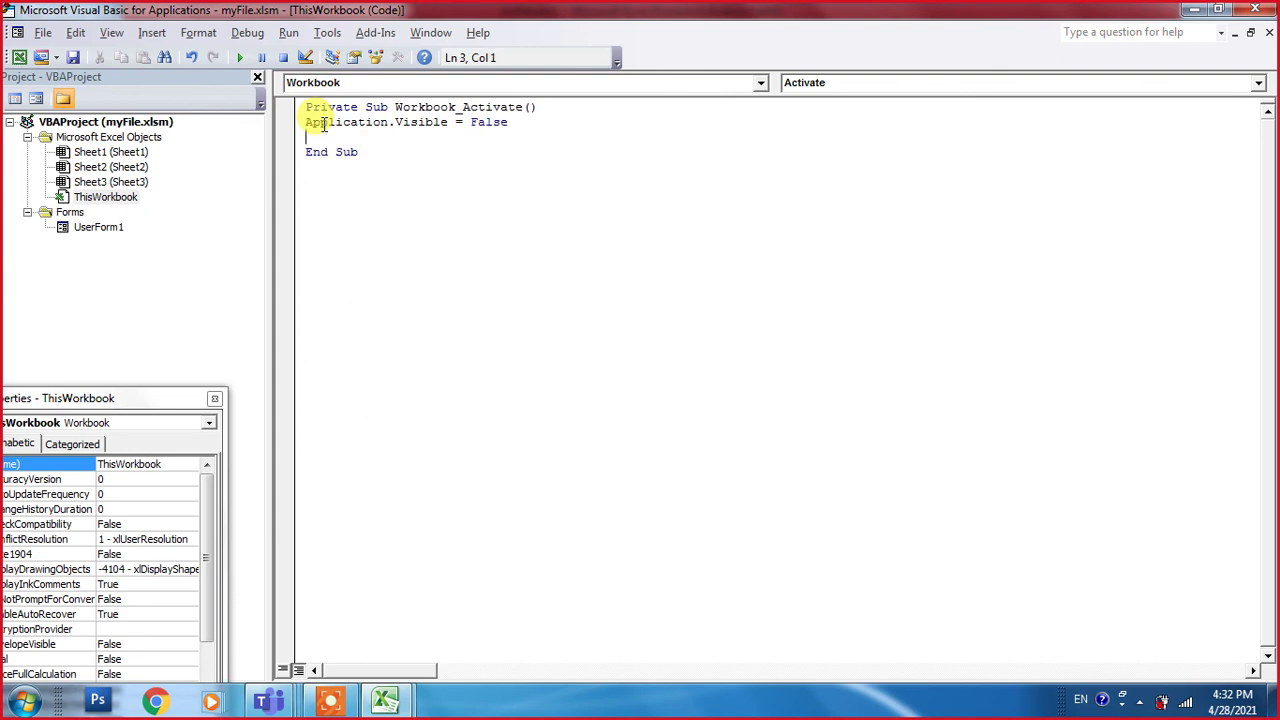
pyautogui.write('userfo')
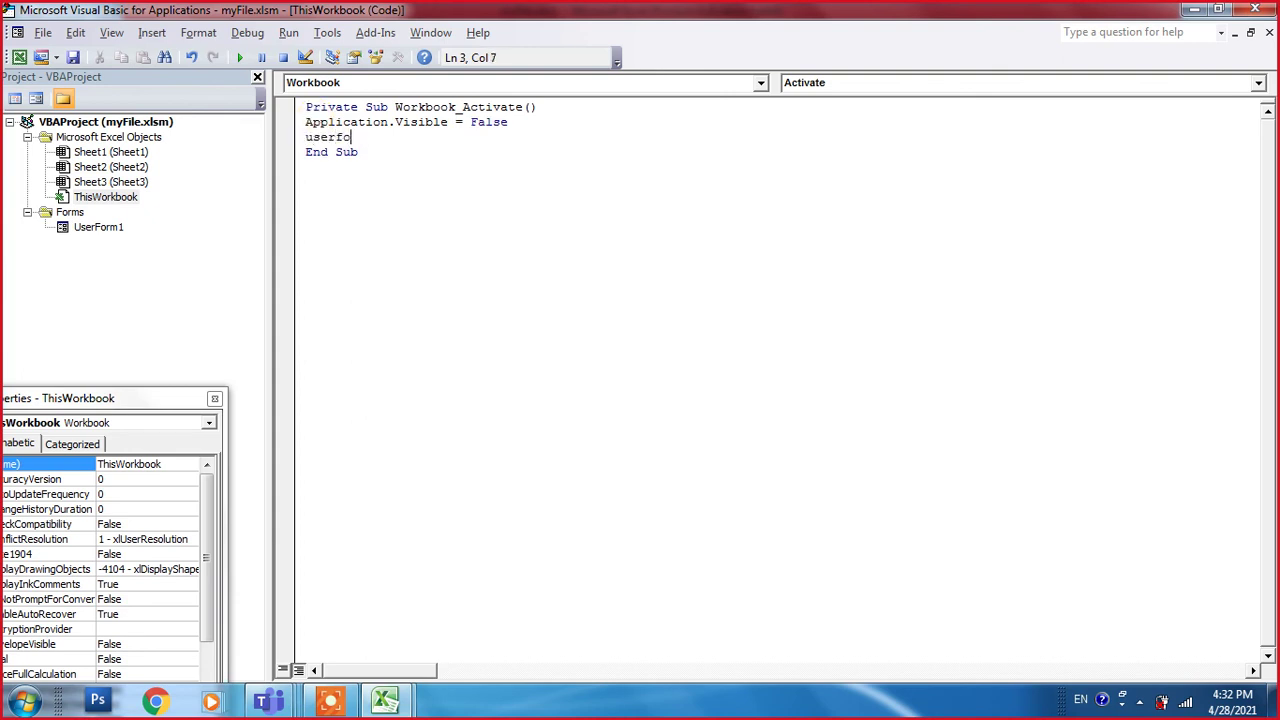
pyautogui.write('1.')
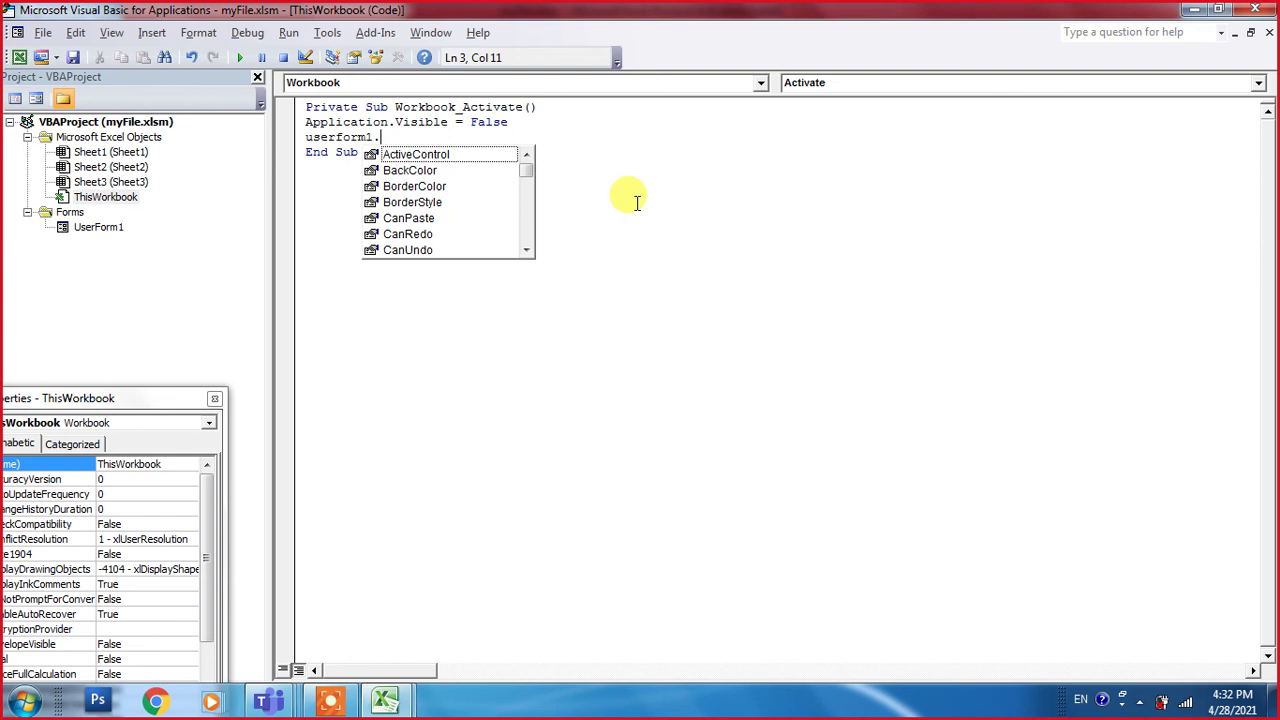
pyautogui.write('sow')
pyautogui.press('BackSpace')
pyautogui.press('BackSpace')
pyautogui.write('how')
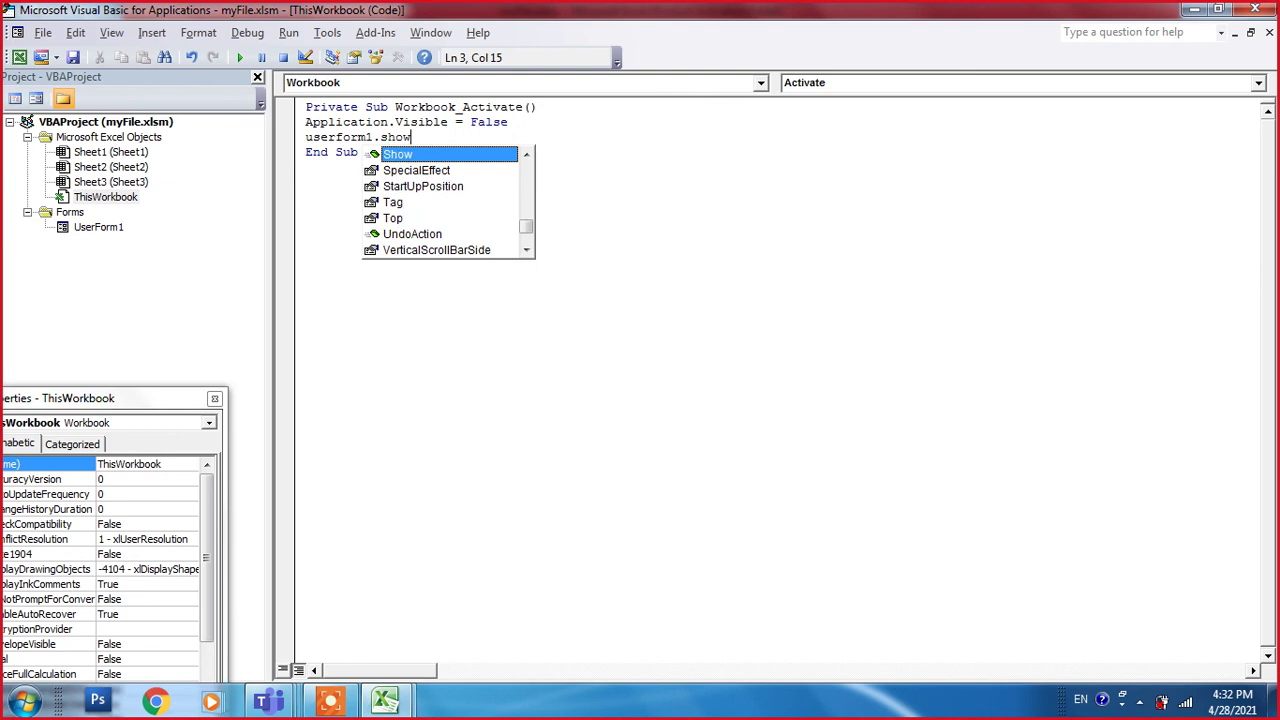
pyautogui.press('Return')
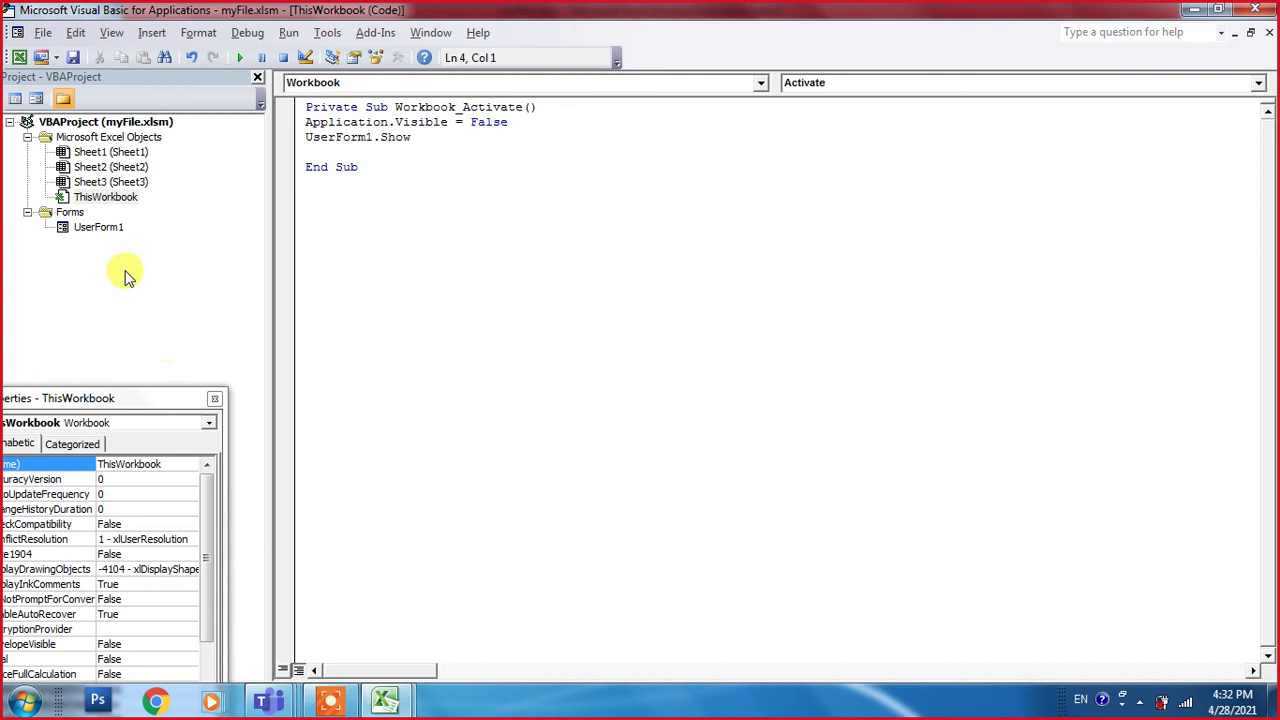
# Open UserForm1 in design view, widen it to the right, and move the Toolbox left
pyautogui.doubleClick(98, 228)
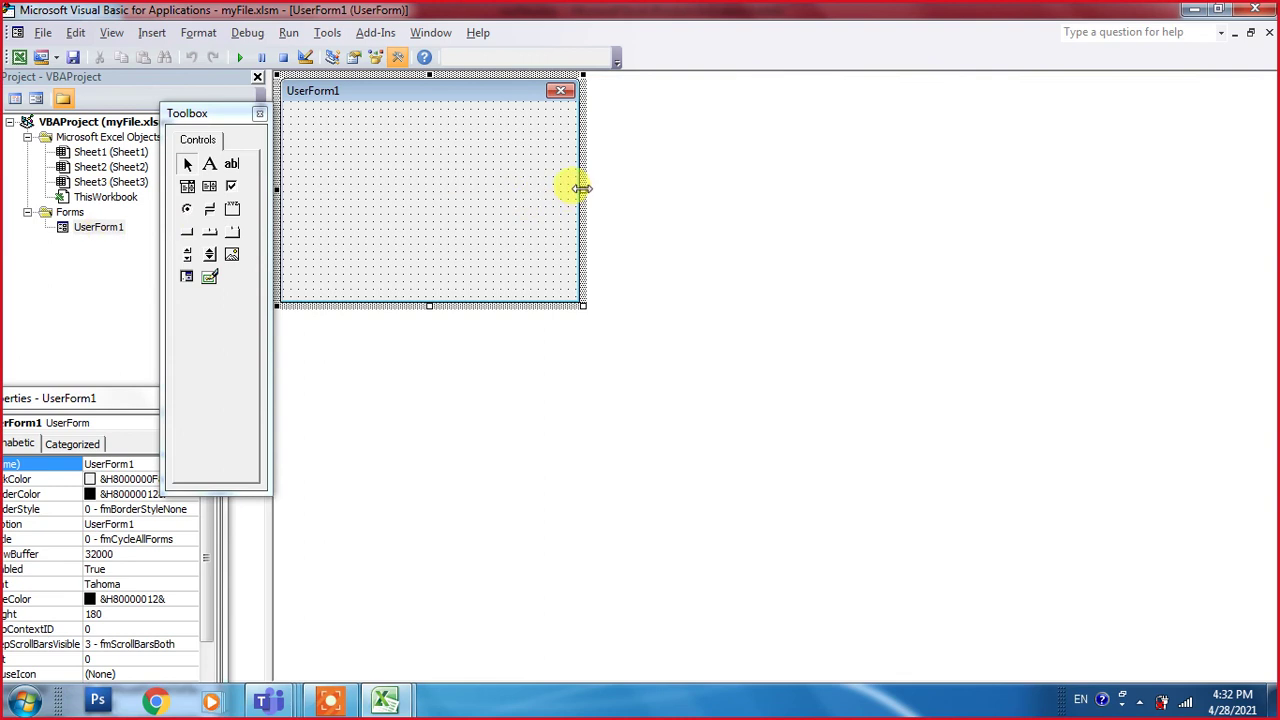
pyautogui.moveTo(581, 188); pyautogui.dragTo(710, 187)
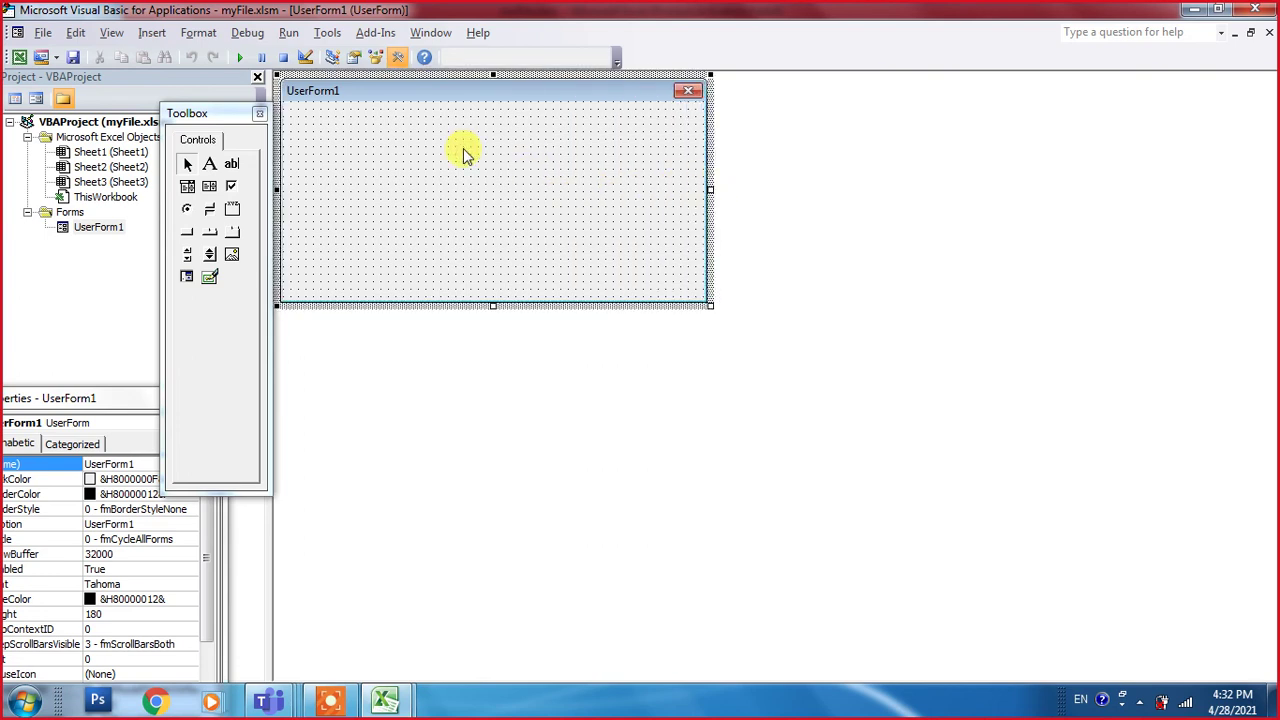
pyautogui.rightClick(414, 137)
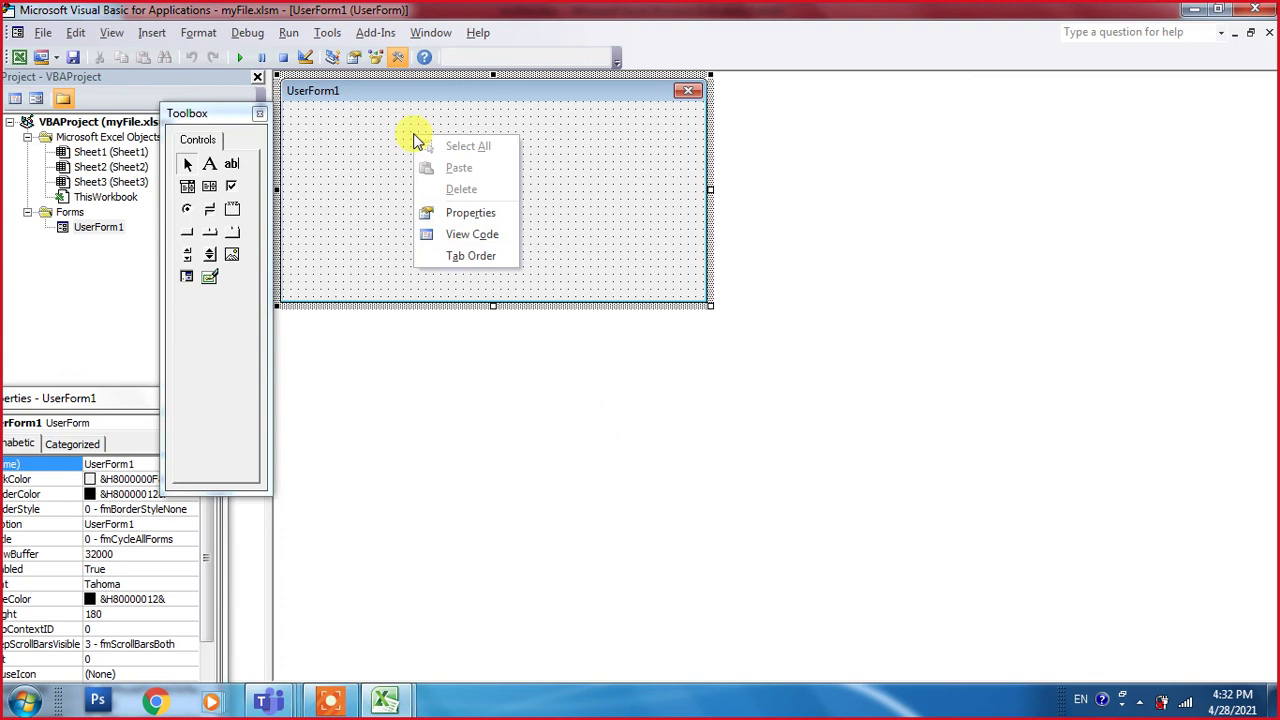
pyautogui.rightClick(342, 180)
pyautogui.click(330, 136)
pyautogui.rightClick(334, 137)
pyautogui.click(350, 214)
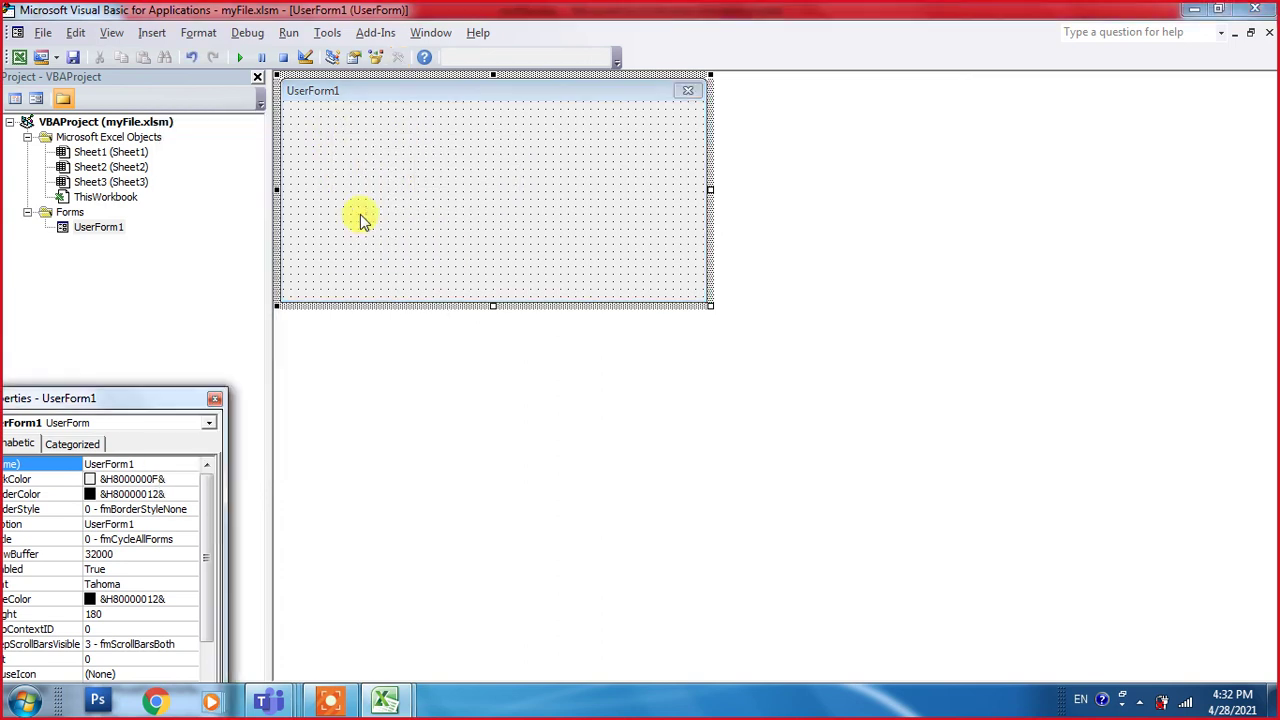
pyautogui.rightClick(374, 223)
pyautogui.moveTo(200, 113); pyautogui.dragTo(133, 113)
# Draw Label1 with a text box beside it, and Label2 aligned beneath Label1
pyautogui.click(134, 162)
pyautogui.moveTo(315, 143); pyautogui.dragTo(465, 178)
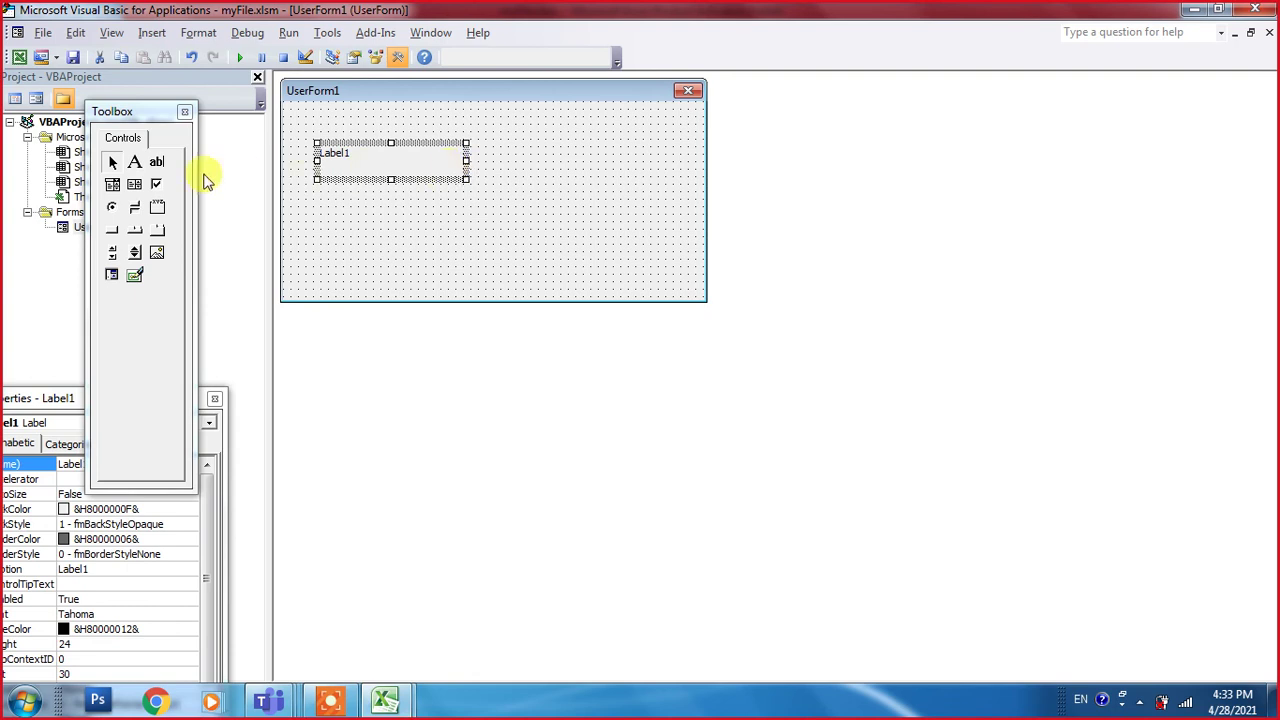
pyautogui.click(155, 168)
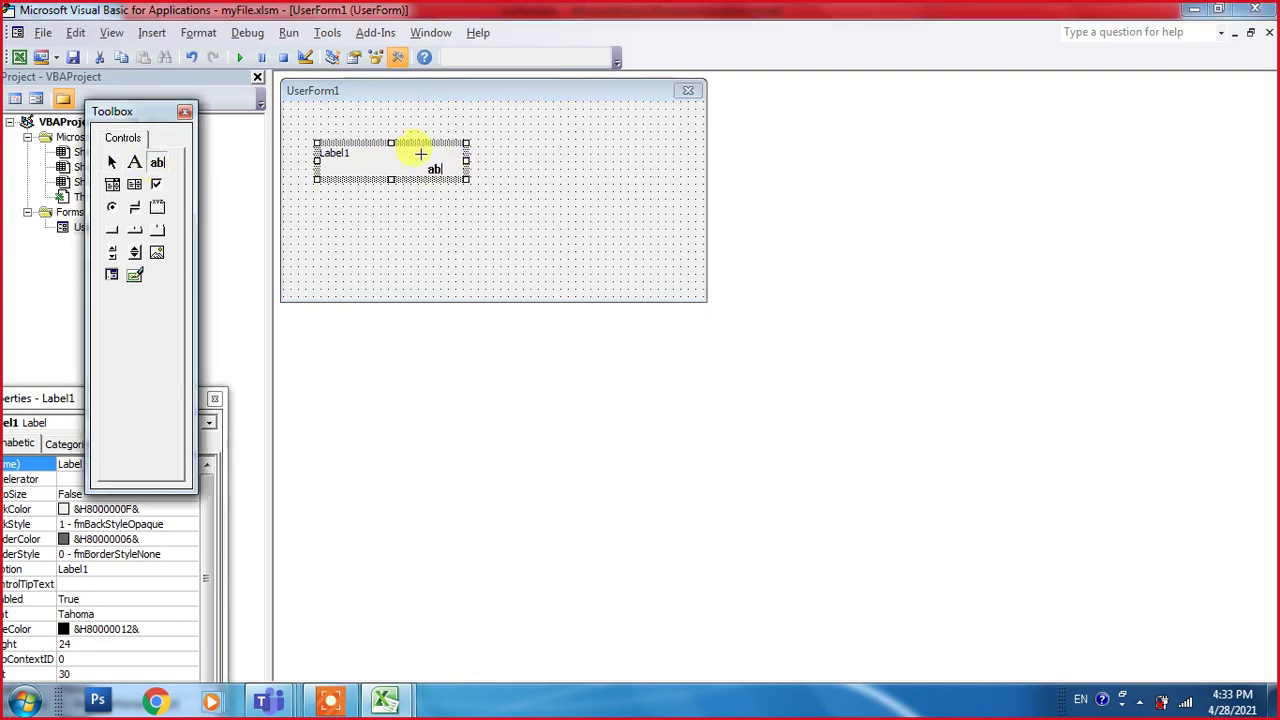
pyautogui.moveTo(485, 141); pyautogui.dragTo(598, 178)
pyautogui.click(134, 162)
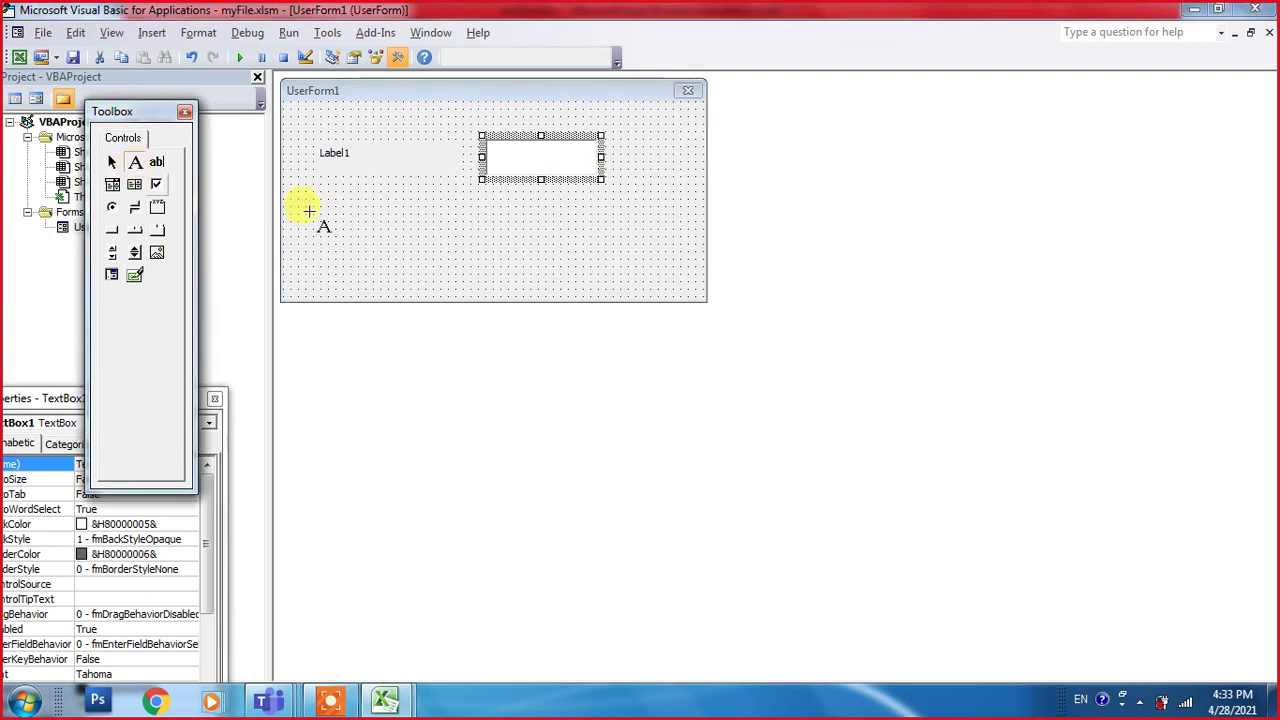
pyautogui.moveTo(313, 200); pyautogui.dragTo(440, 221)
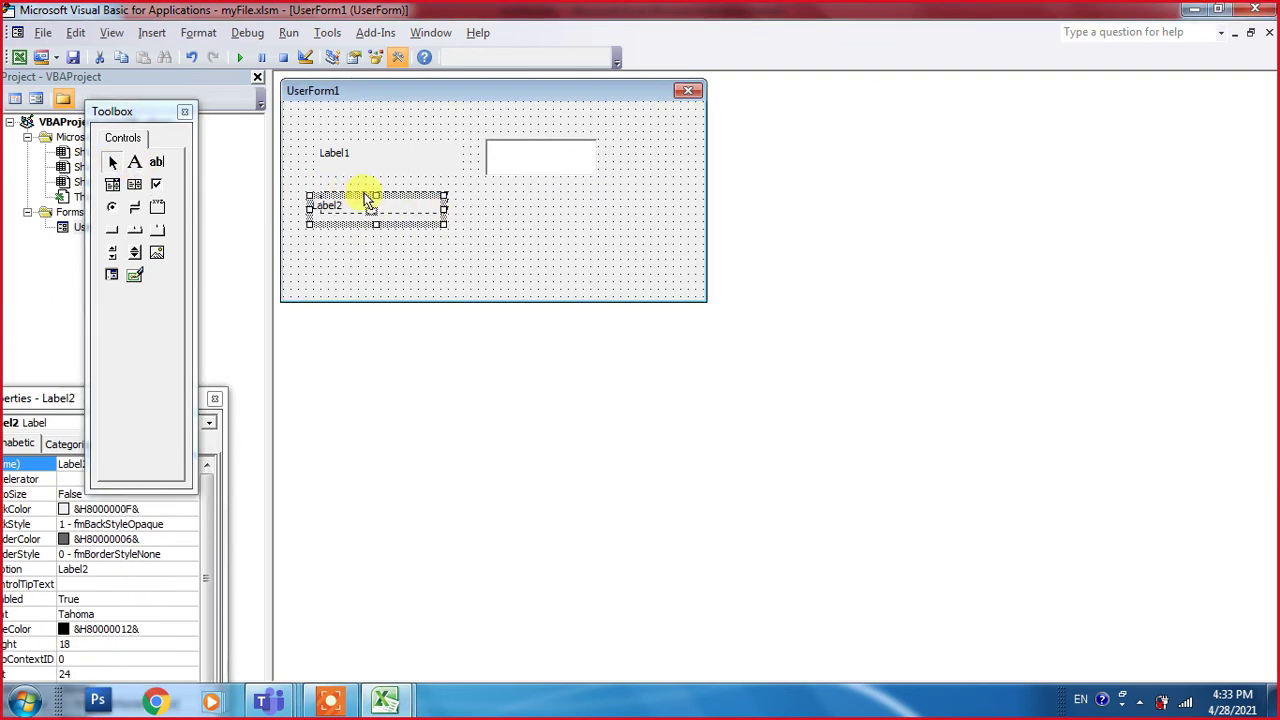
pyautogui.moveTo(356, 196); pyautogui.dragTo(364, 189)
# Add a second text box beside Label2 and a command button below the text boxes
pyautogui.click(157, 162)
pyautogui.moveTo(485, 190); pyautogui.dragTo(597, 222)
pyautogui.click(533, 270)
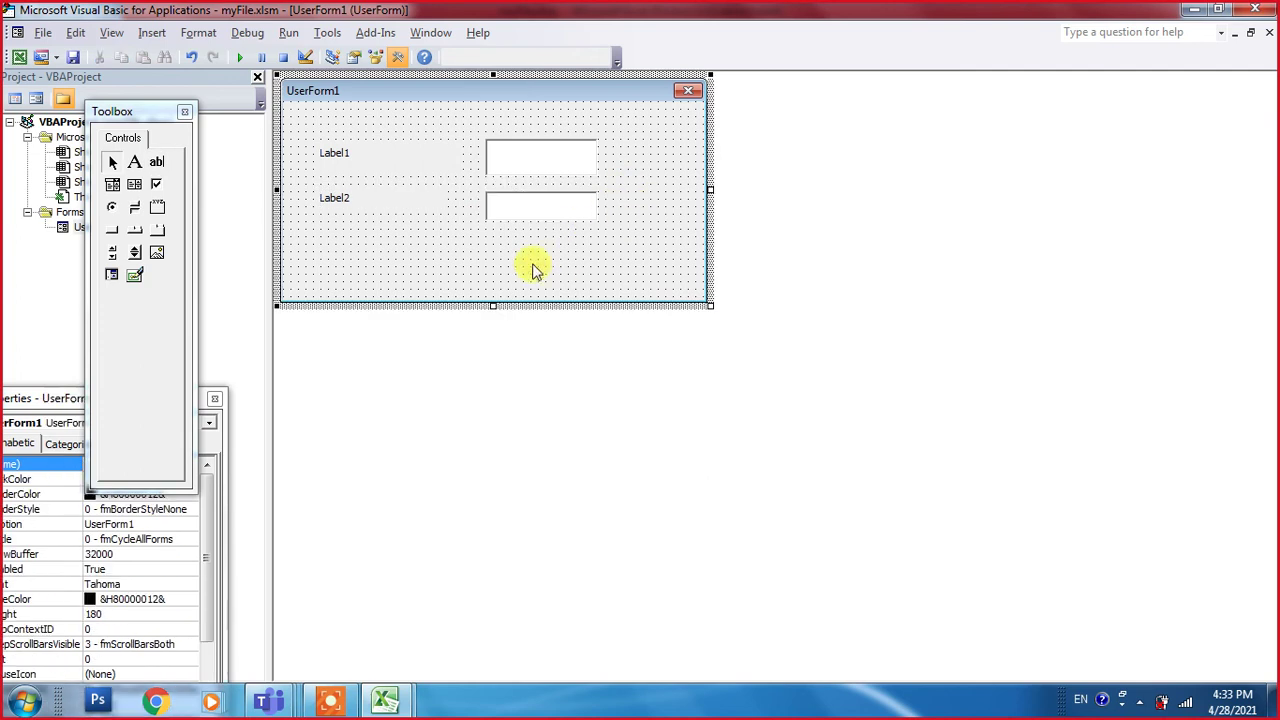
pyautogui.click(113, 231)
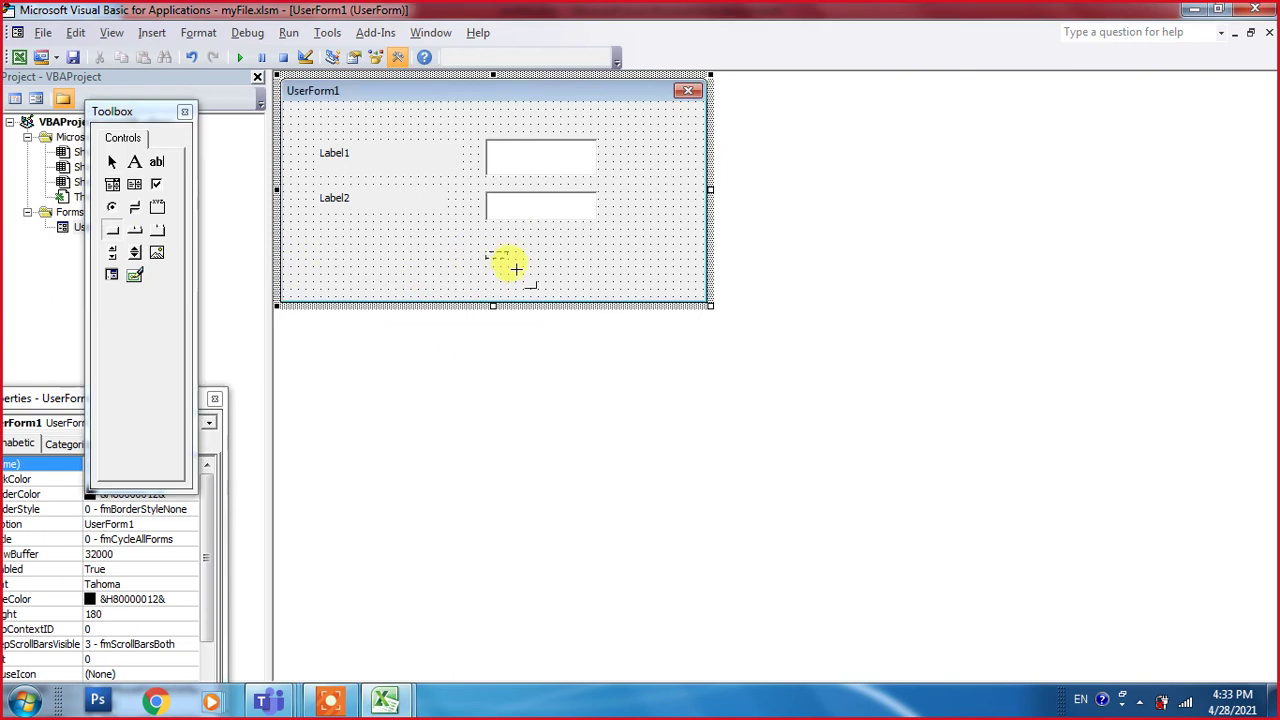
pyautogui.moveTo(515, 268); pyautogui.dragTo(571, 285)
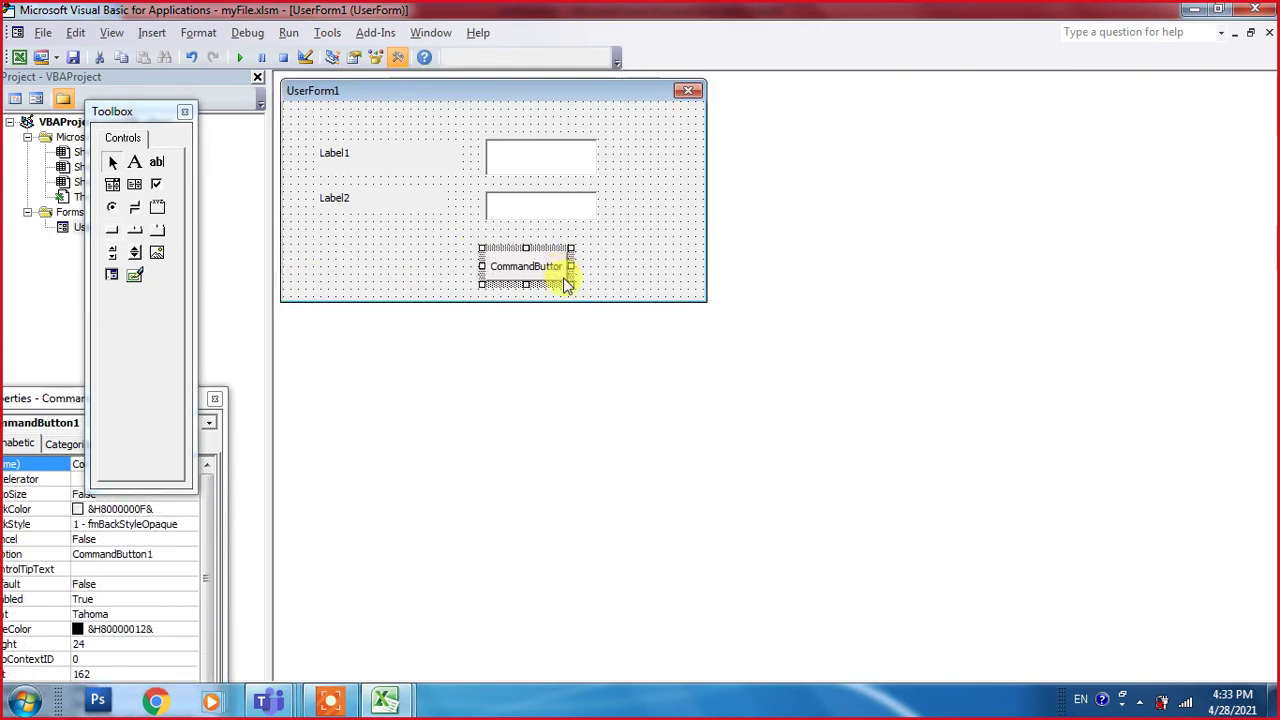
pyautogui.click(337, 160)
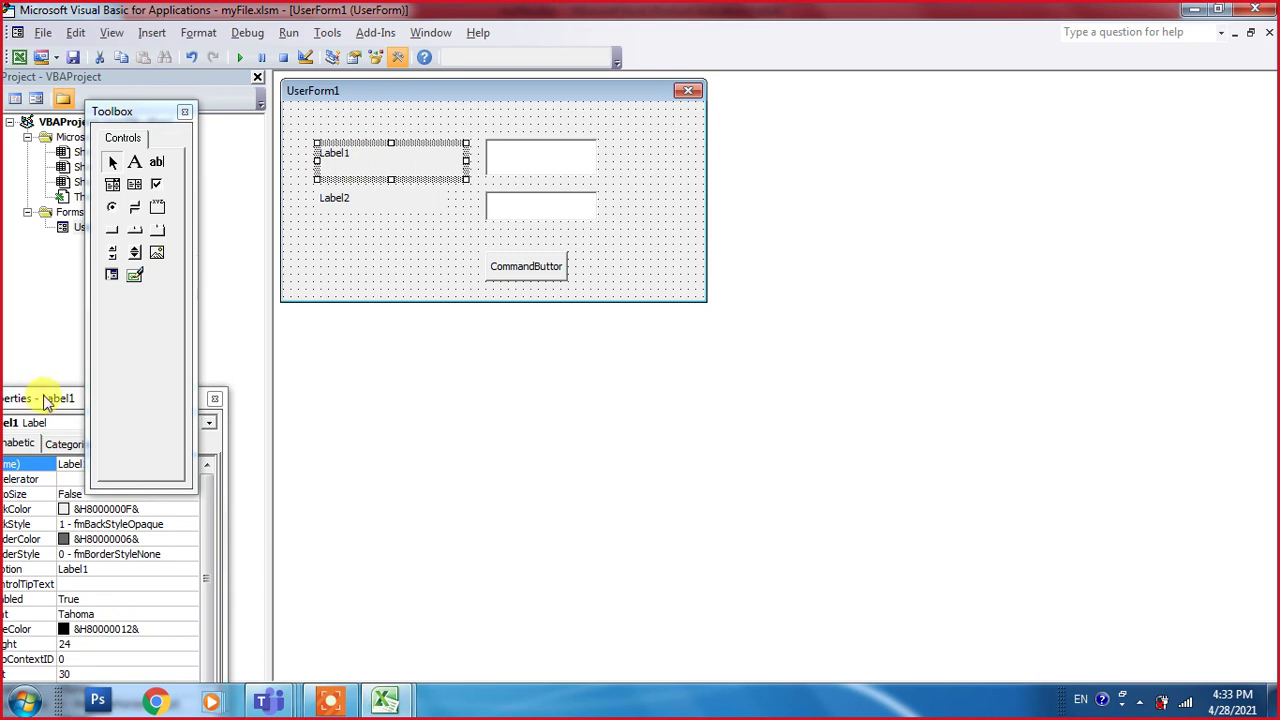
# Float the Properties window beside the form and set Label1's Caption to 'Enter User Name'
pyautogui.rightClick(340, 153)
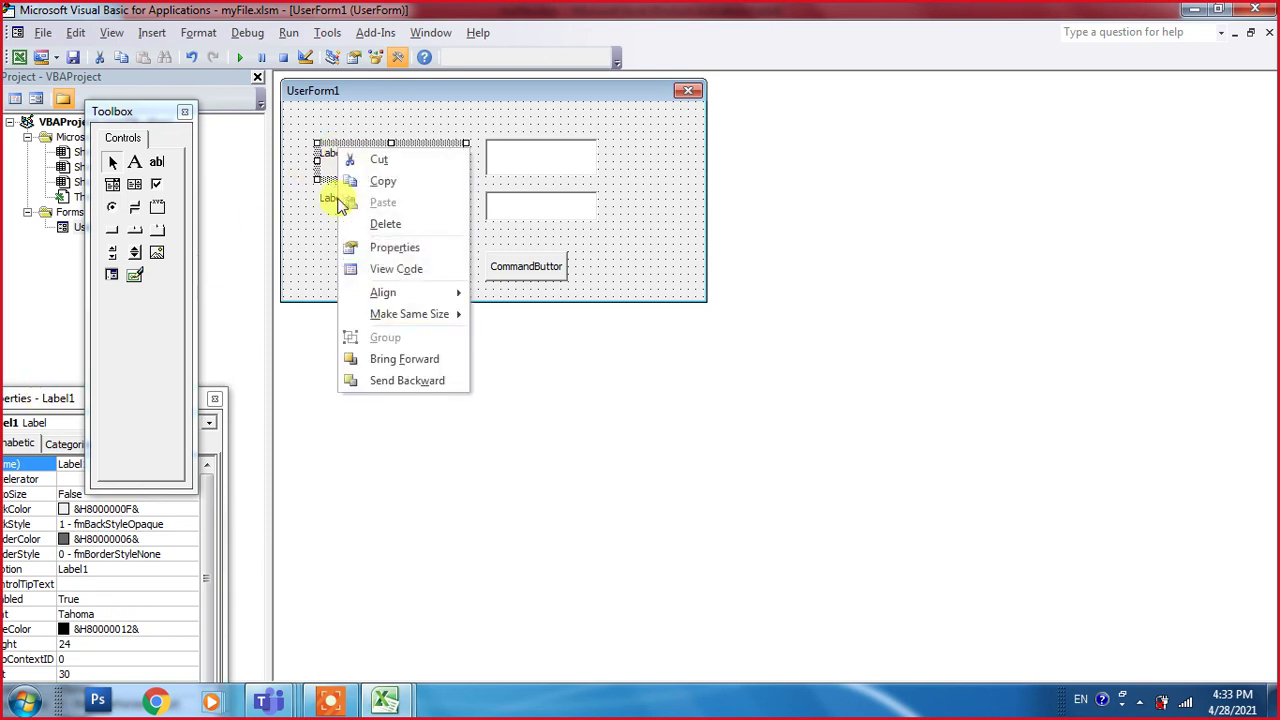
pyautogui.click(371, 252)
pyautogui.moveTo(91, 399); pyautogui.dragTo(133, 195)
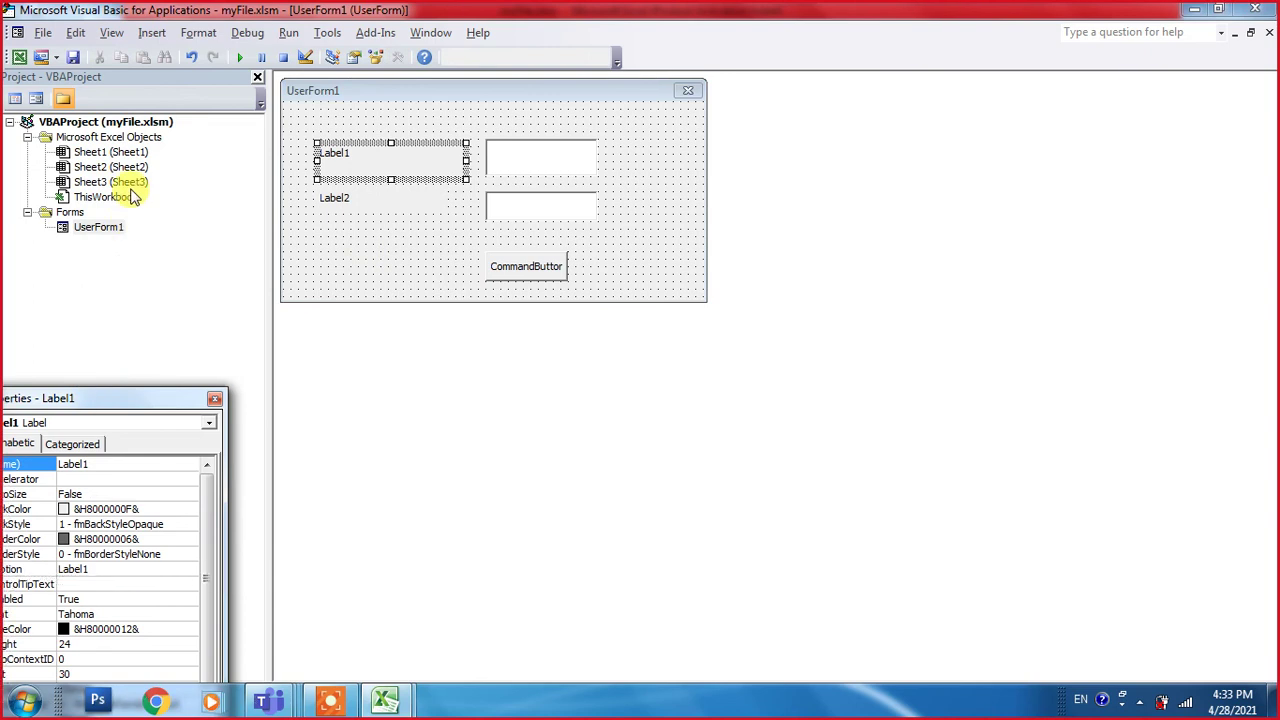
pyautogui.moveTo(133, 195); pyautogui.dragTo(130, 195)
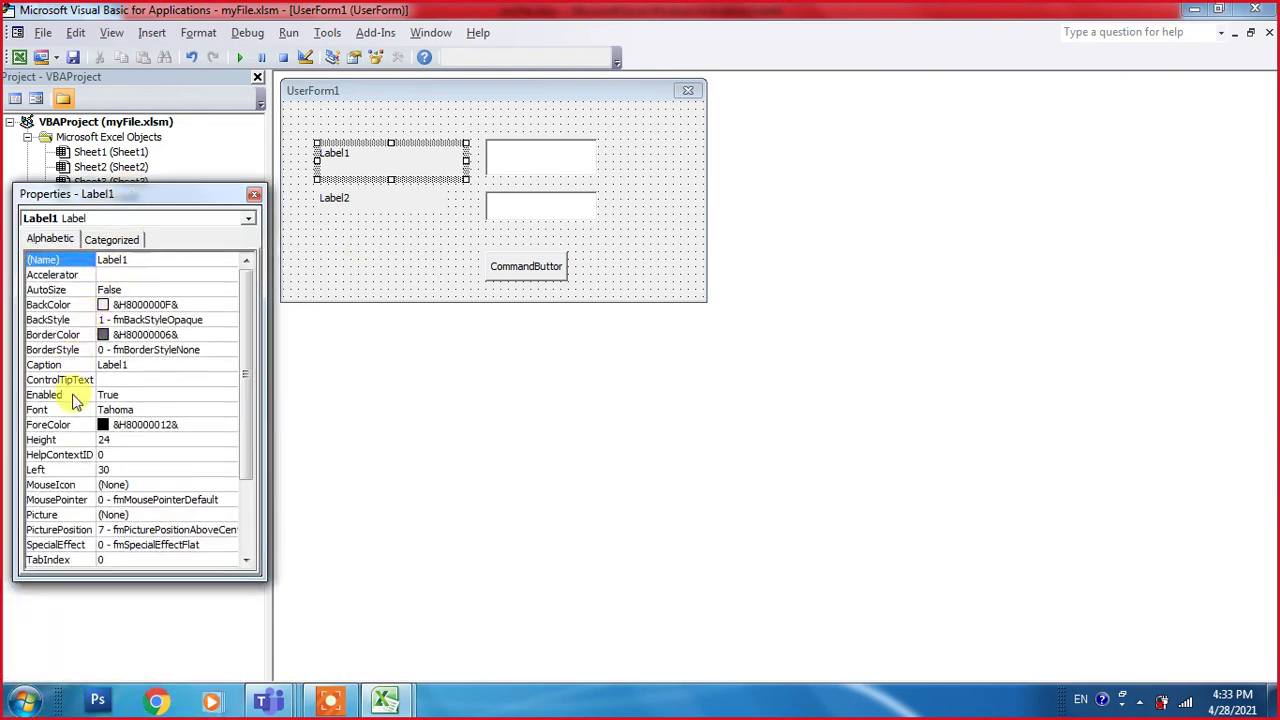
pyautogui.click(168, 365)
pyautogui.doubleClick(71, 364)
pyautogui.press('Delete')
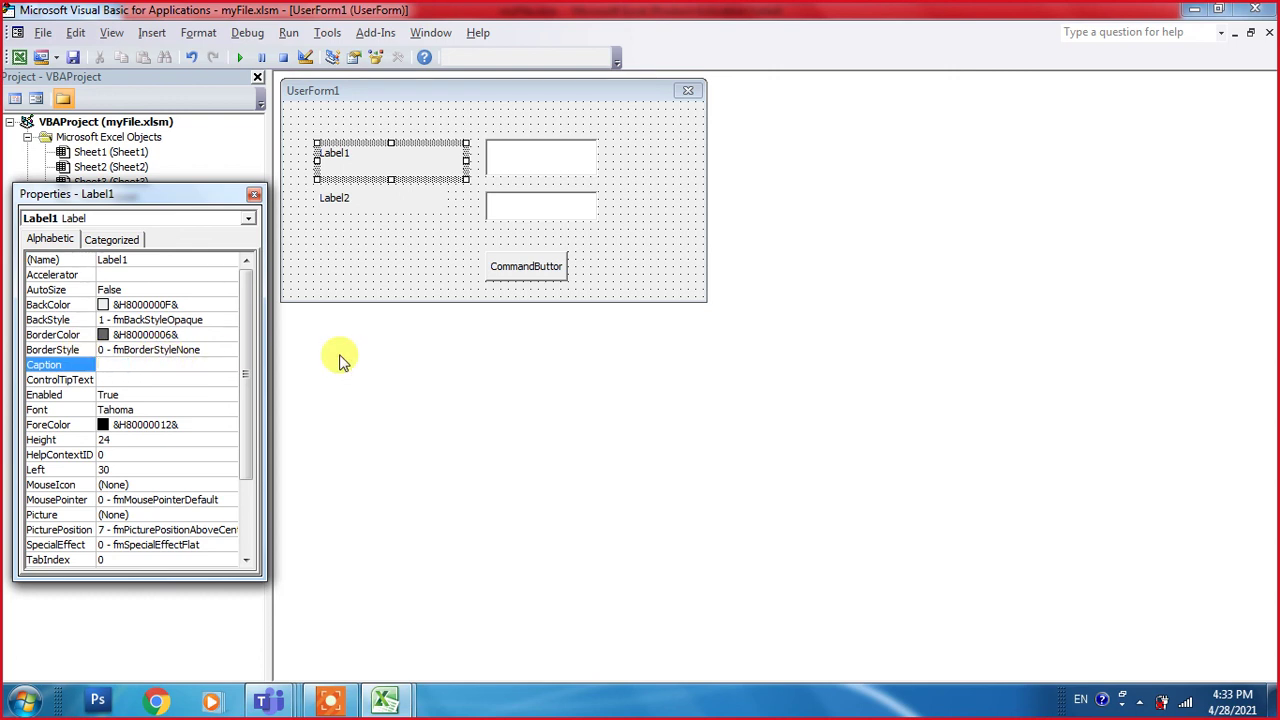
pyautogui.write('Enter User Name')
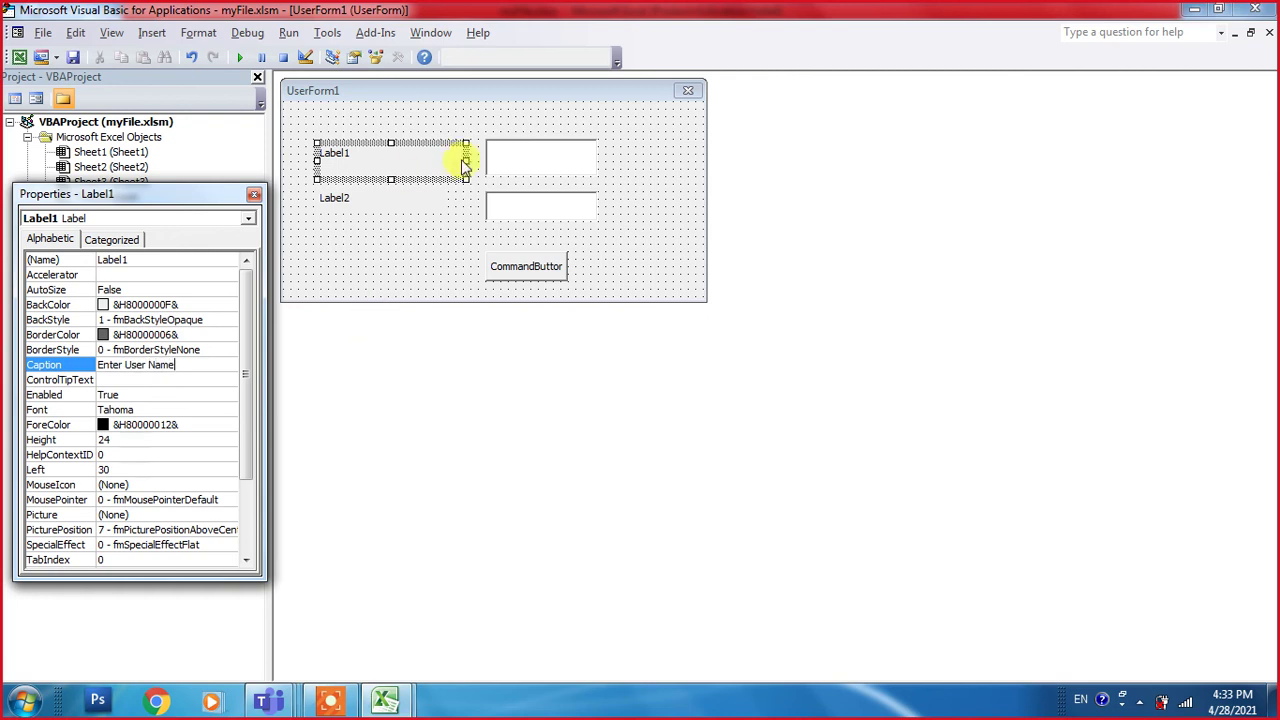
pyautogui.click(463, 205)
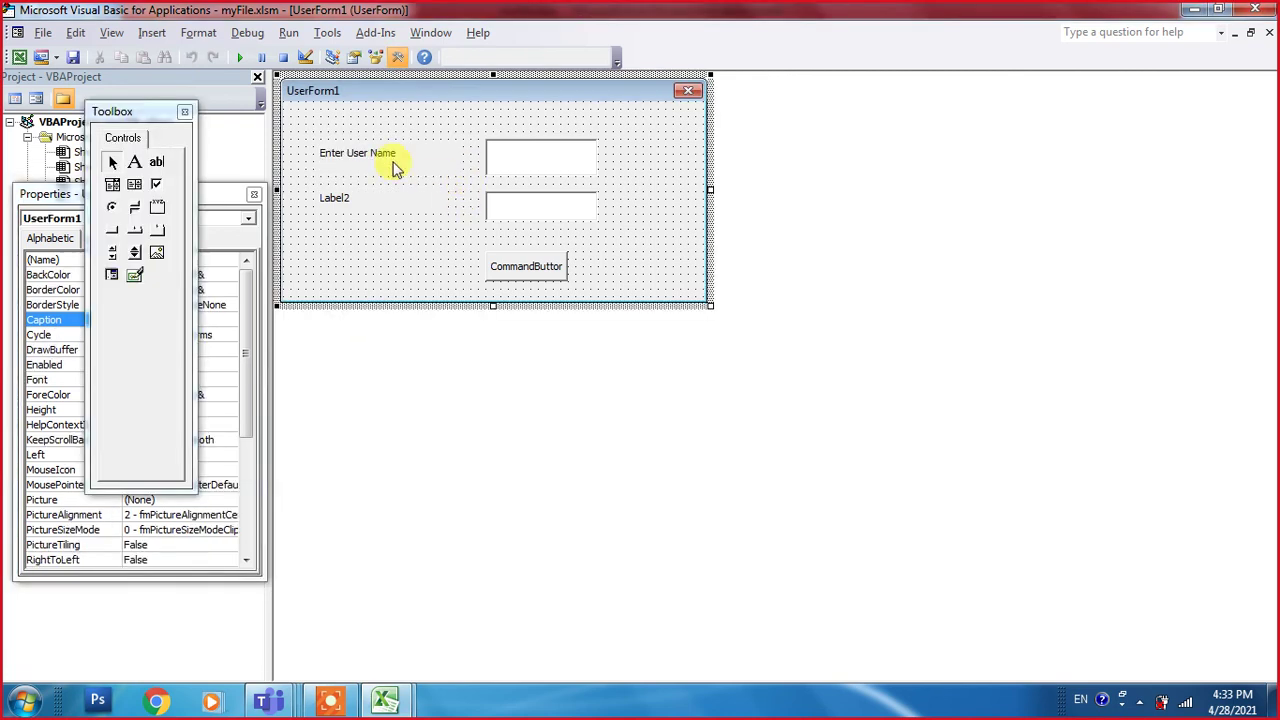
# Change Label2's Caption to 'Enter Password'
pyautogui.click(350, 203)
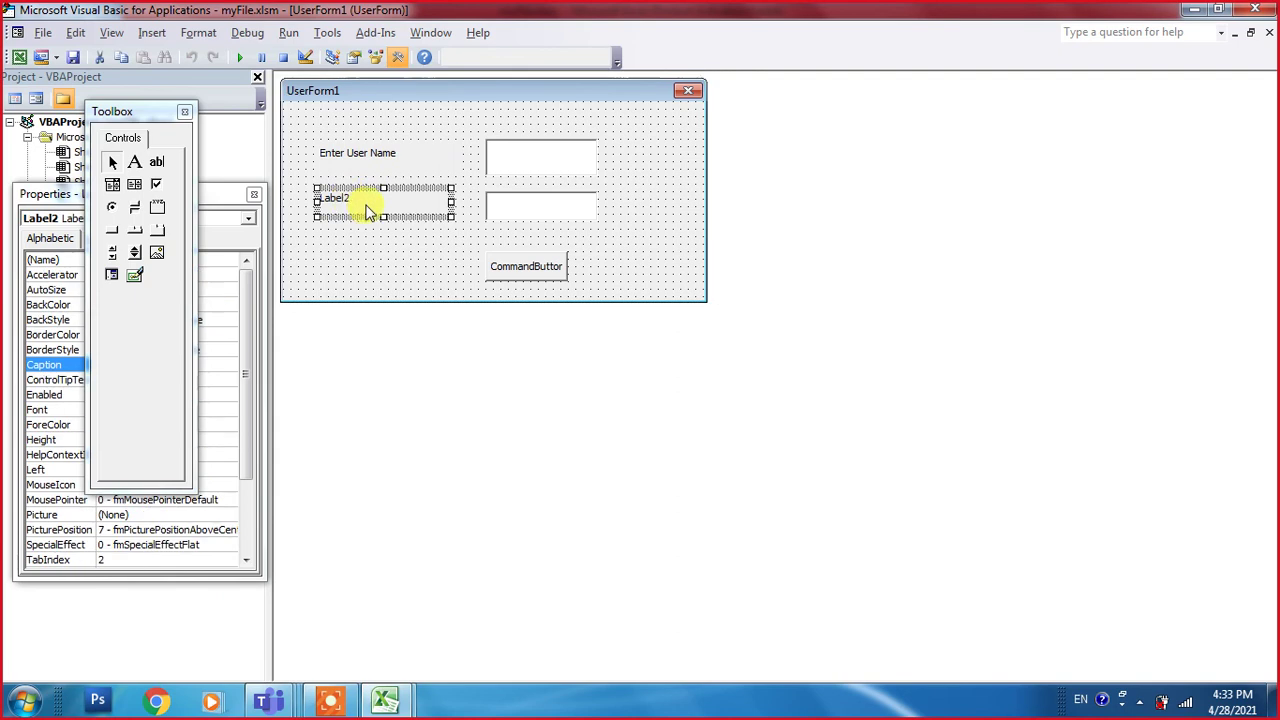
pyautogui.click(184, 111)
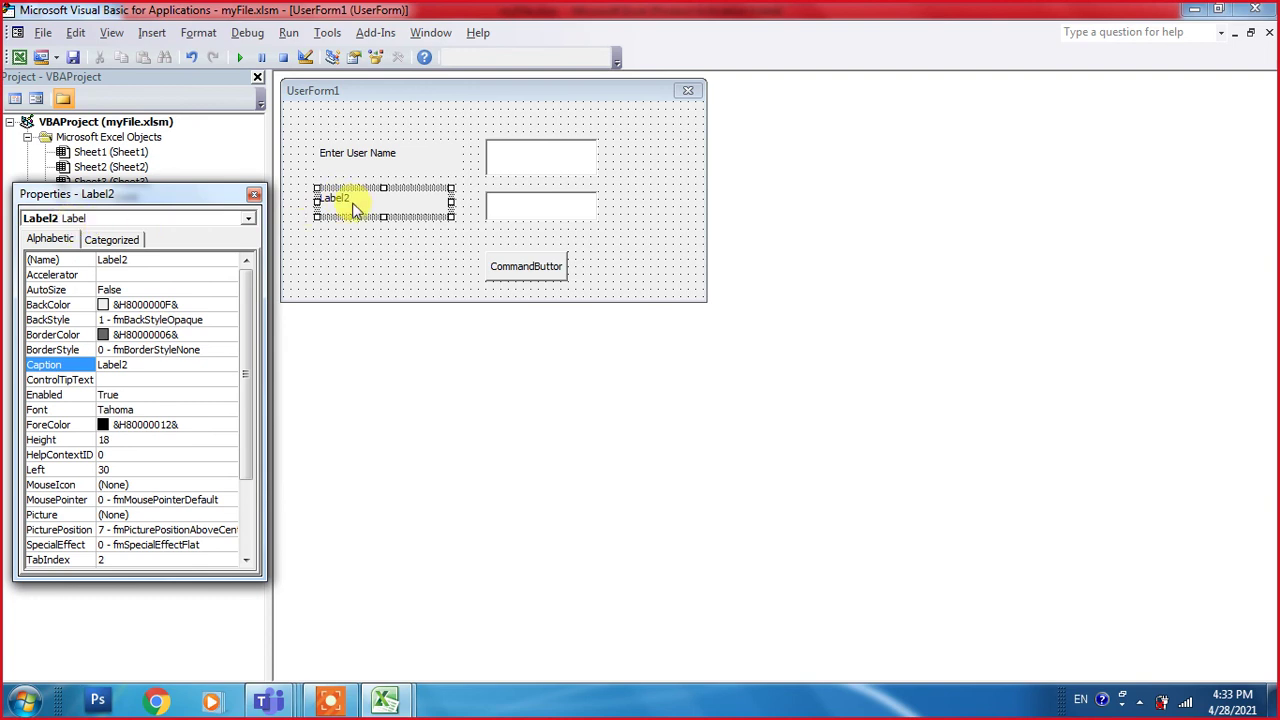
pyautogui.rightClick(354, 203)
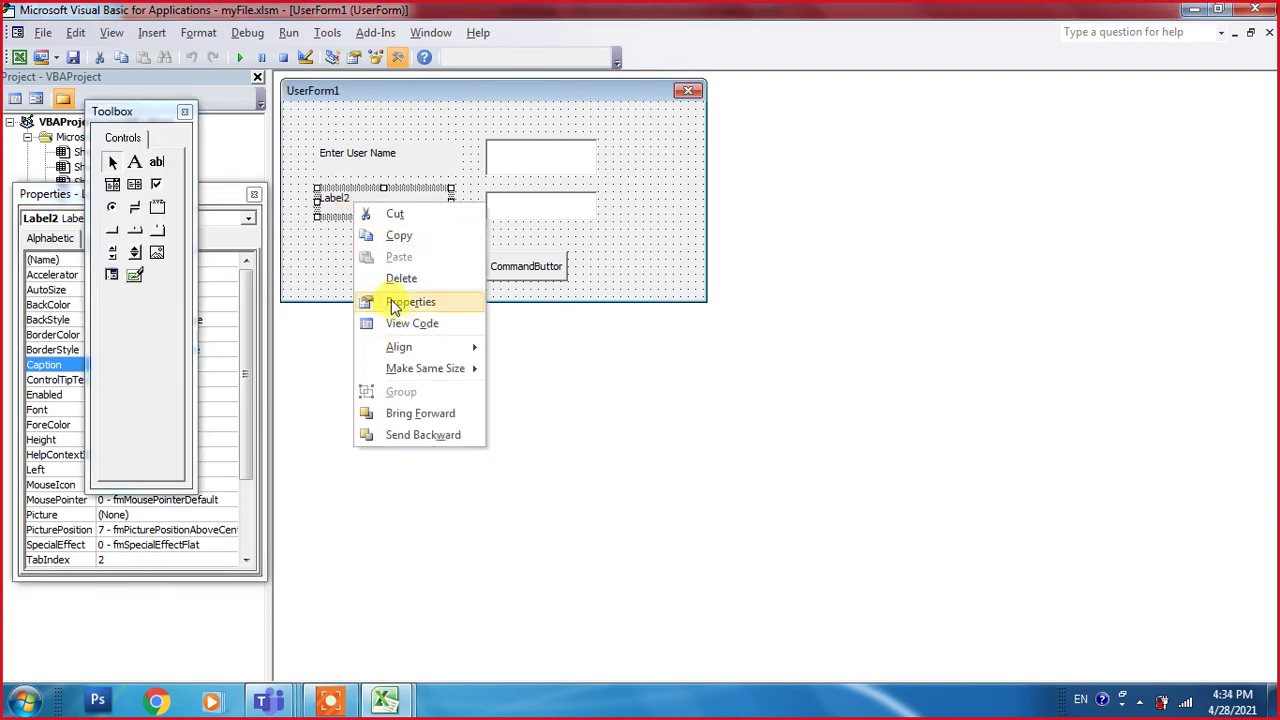
pyautogui.click(375, 299)
pyautogui.click(55, 364)
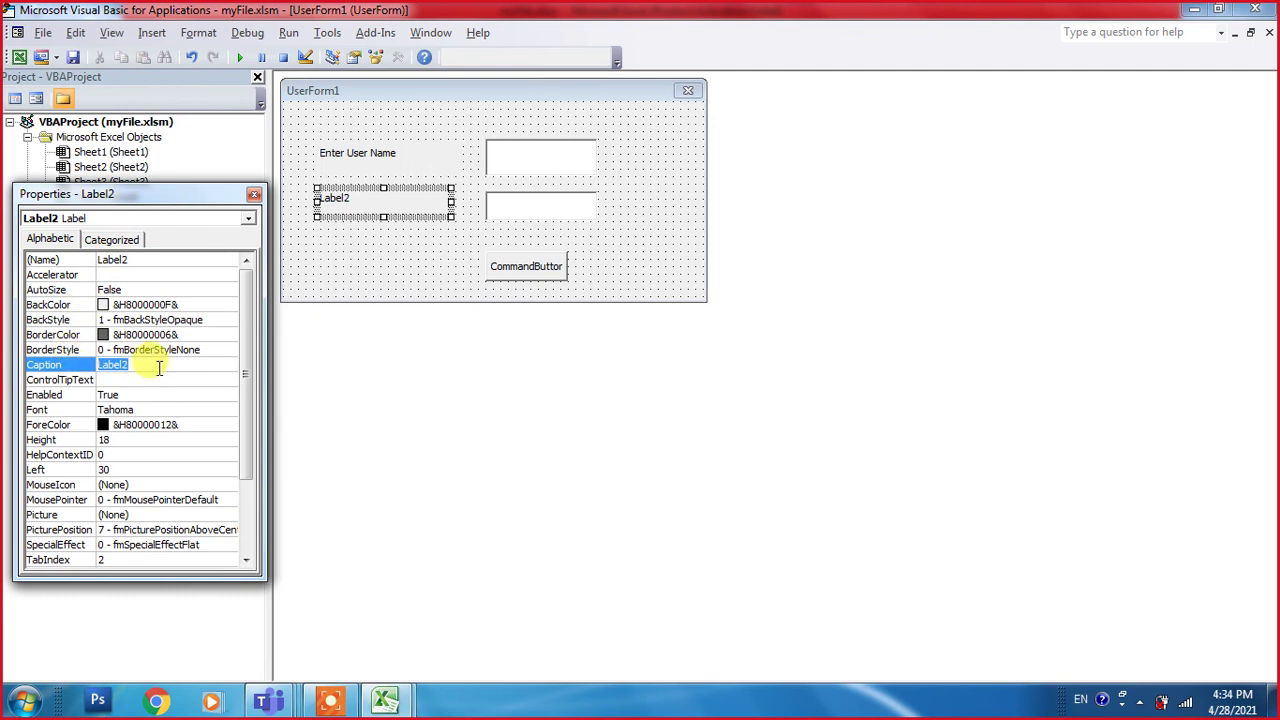
pyautogui.press('BackSpace')
pyautogui.write('Password')
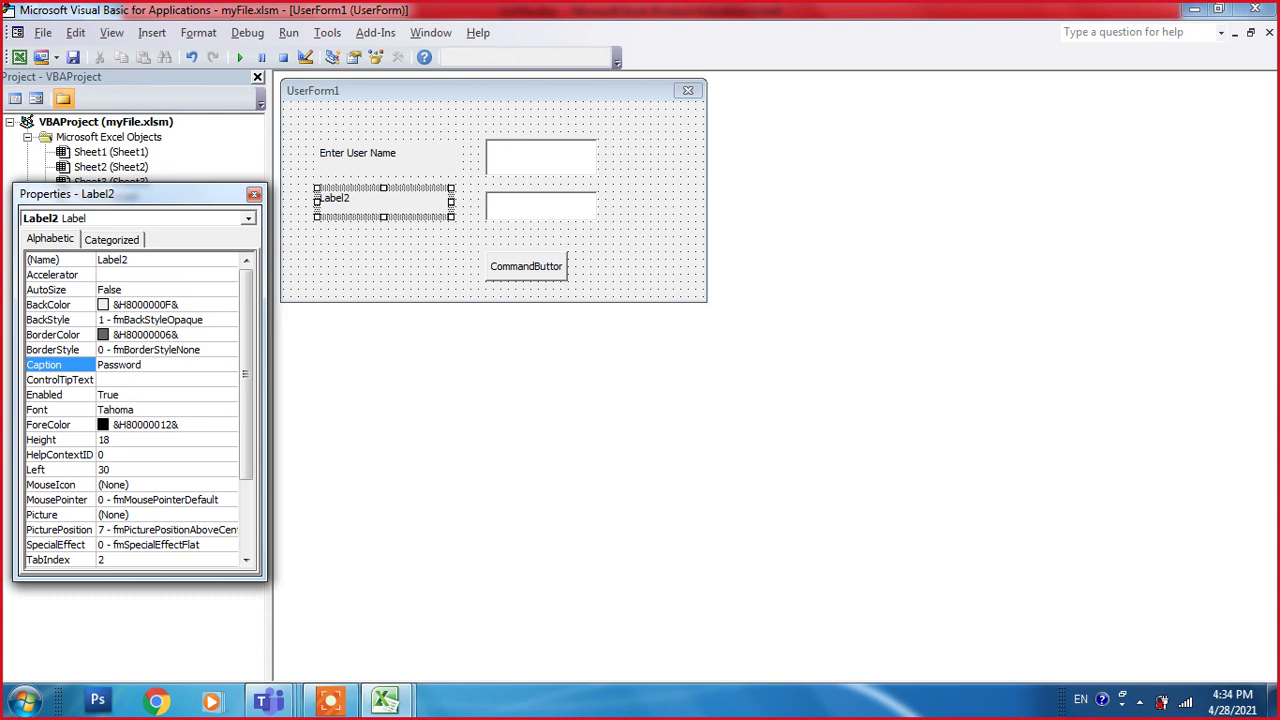
pyautogui.write('En')
pyautogui.write('ter')
pyautogui.click(355, 285)
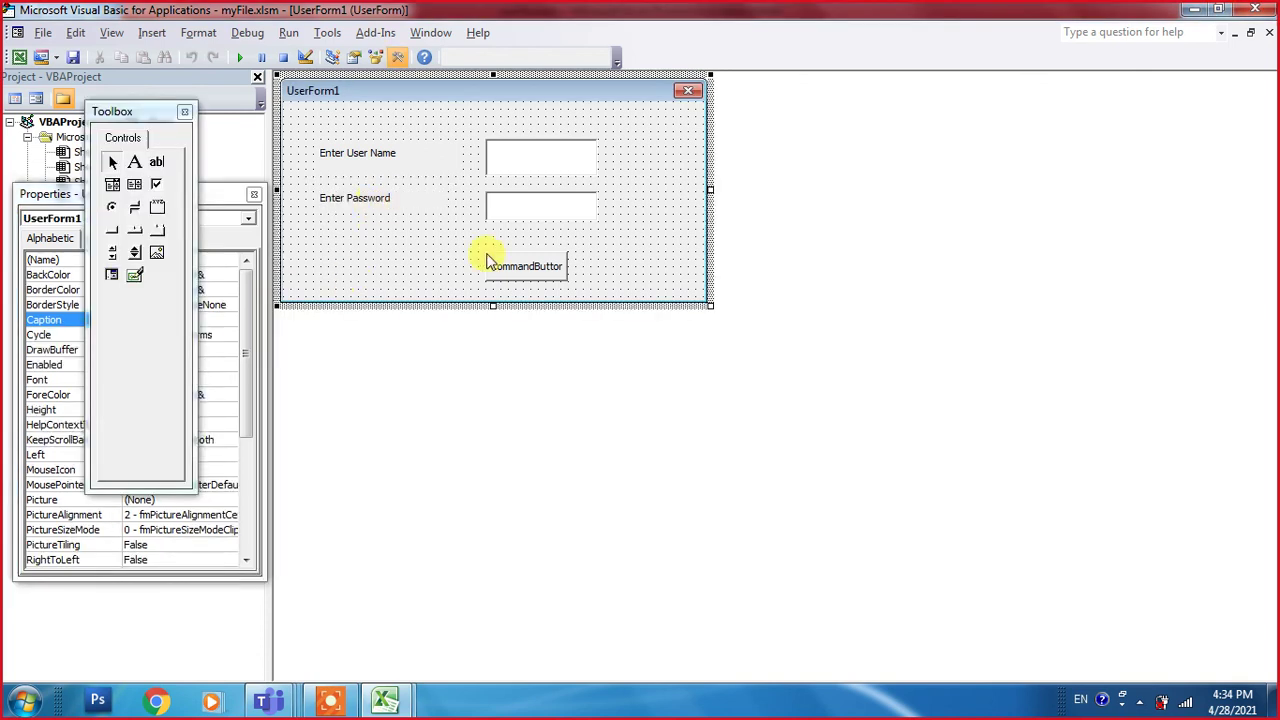
# Change CommandButton1's Caption to 'Login'
pyautogui.click(507, 273)
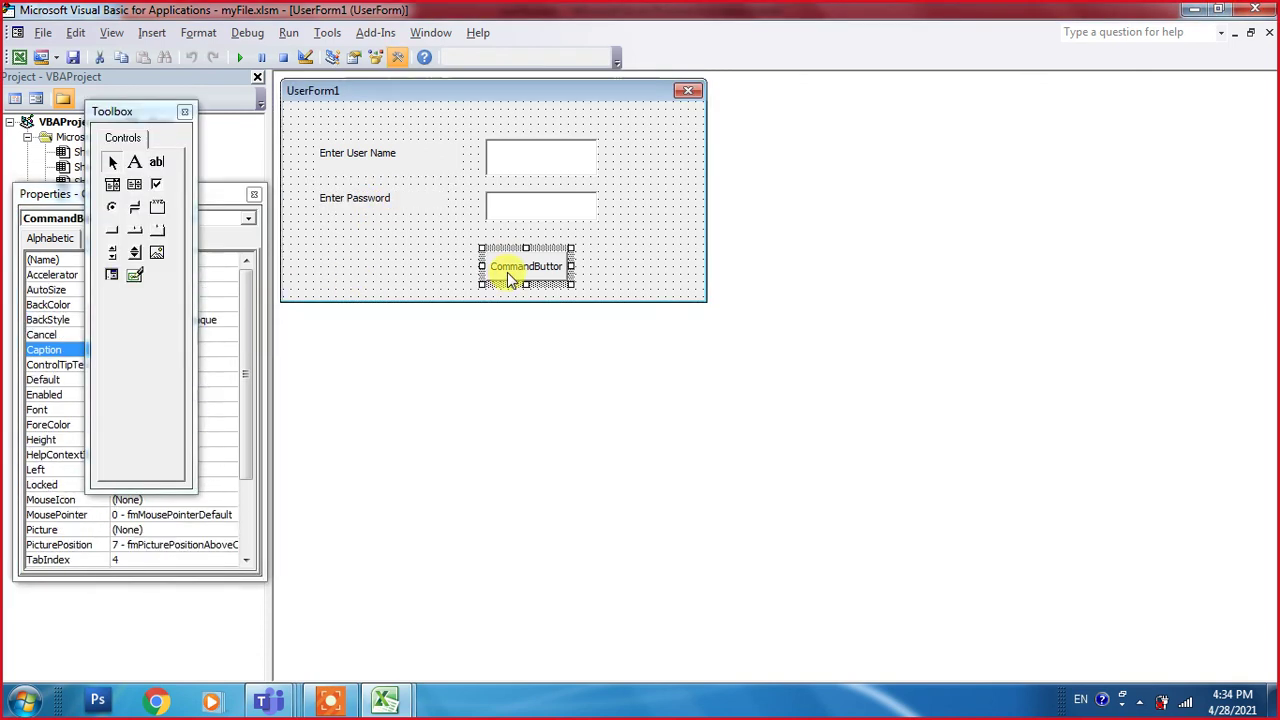
pyautogui.rightClick(507, 272)
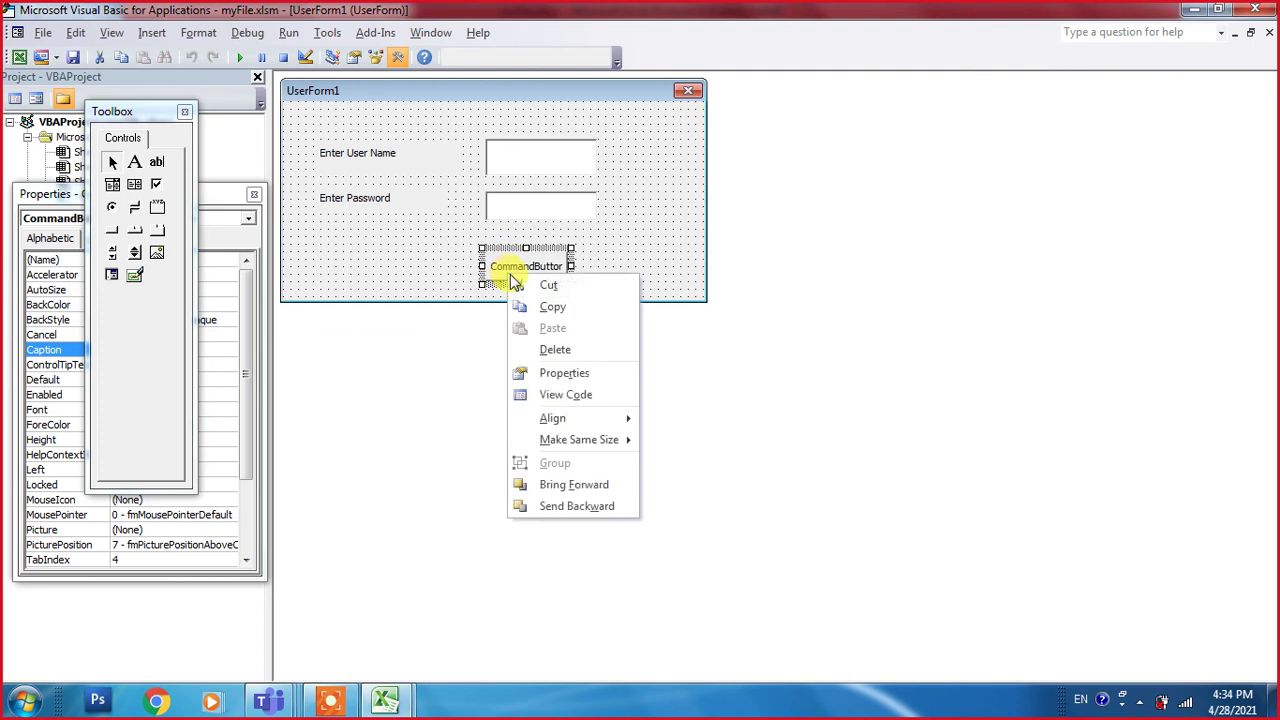
pyautogui.click(548, 374)
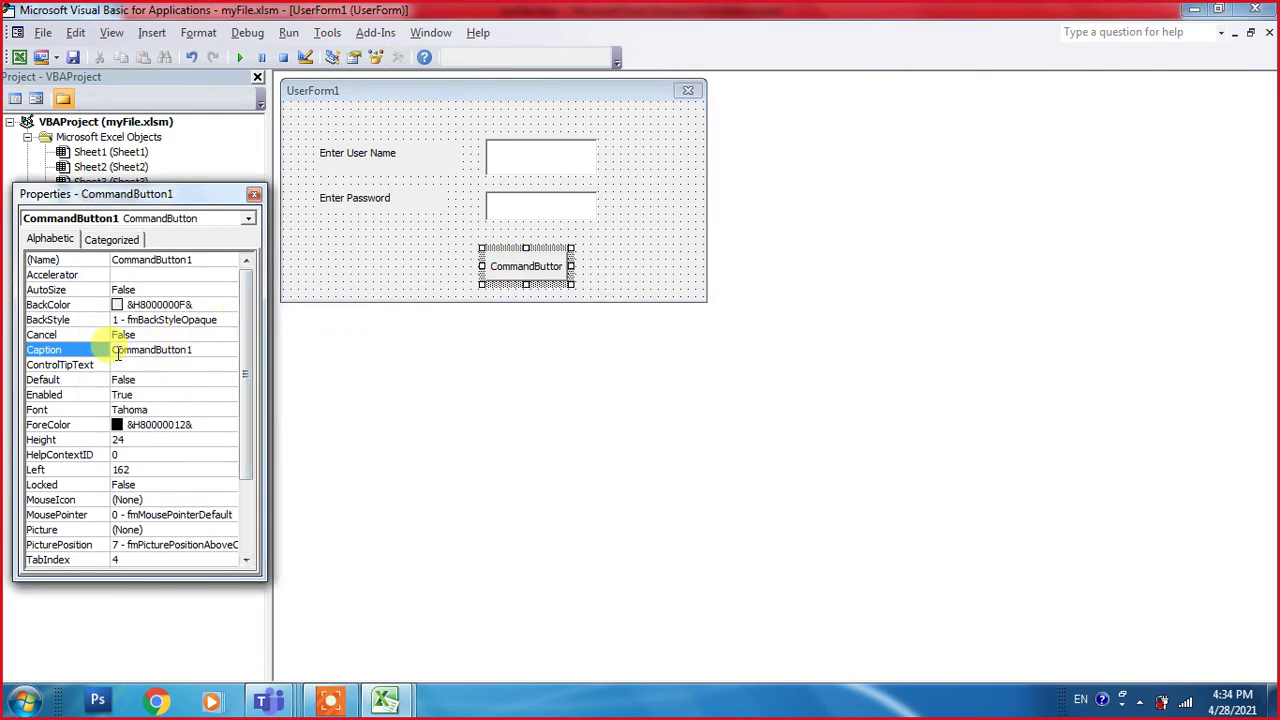
pyautogui.click(159, 349)
pyautogui.moveTo(200, 349); pyautogui.dragTo(112, 350)
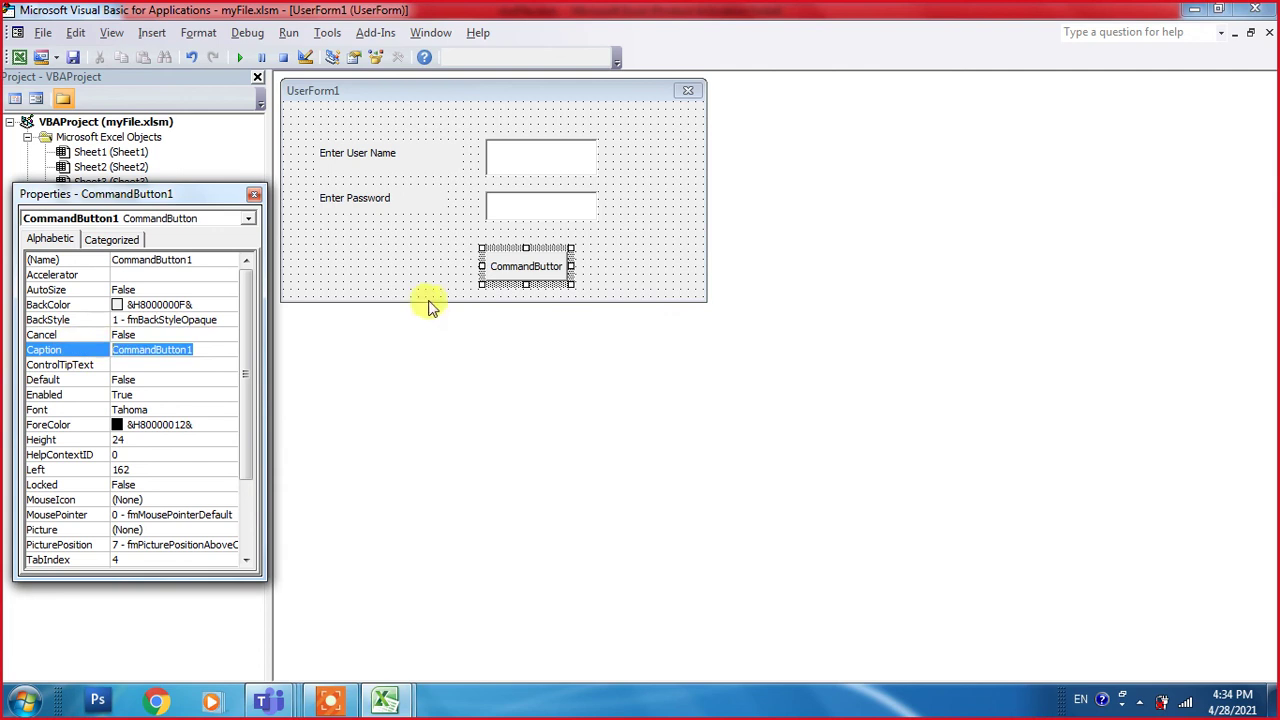
pyautogui.press('Delete')
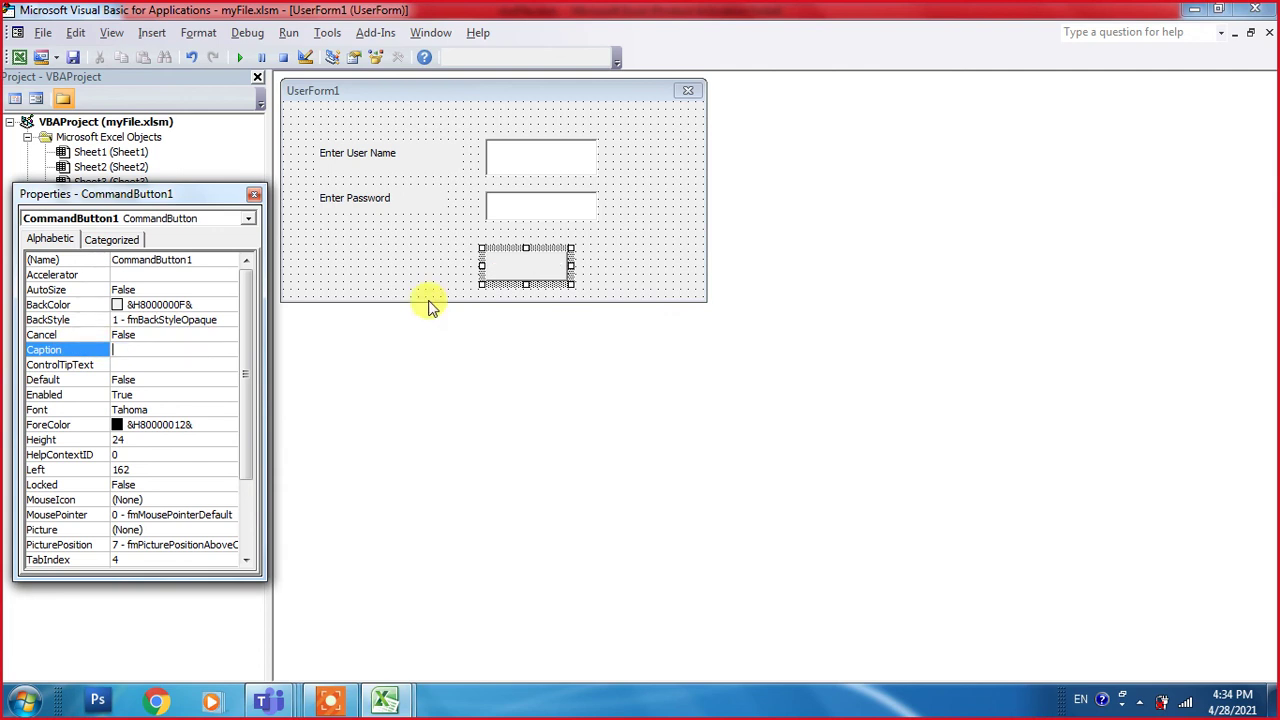
pyautogui.write('Login')
pyautogui.click(617, 263)
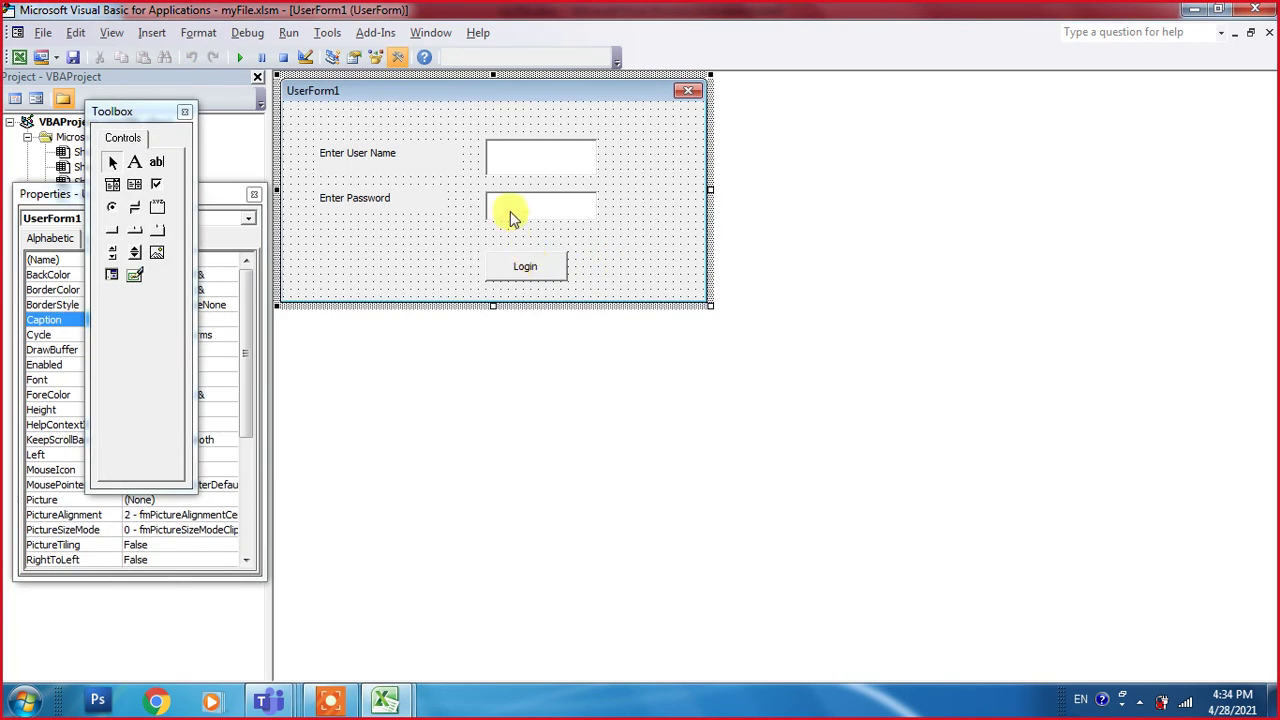
# Set TextBox2's PasswordChar property to * so the password is masked
pyautogui.click(514, 160)
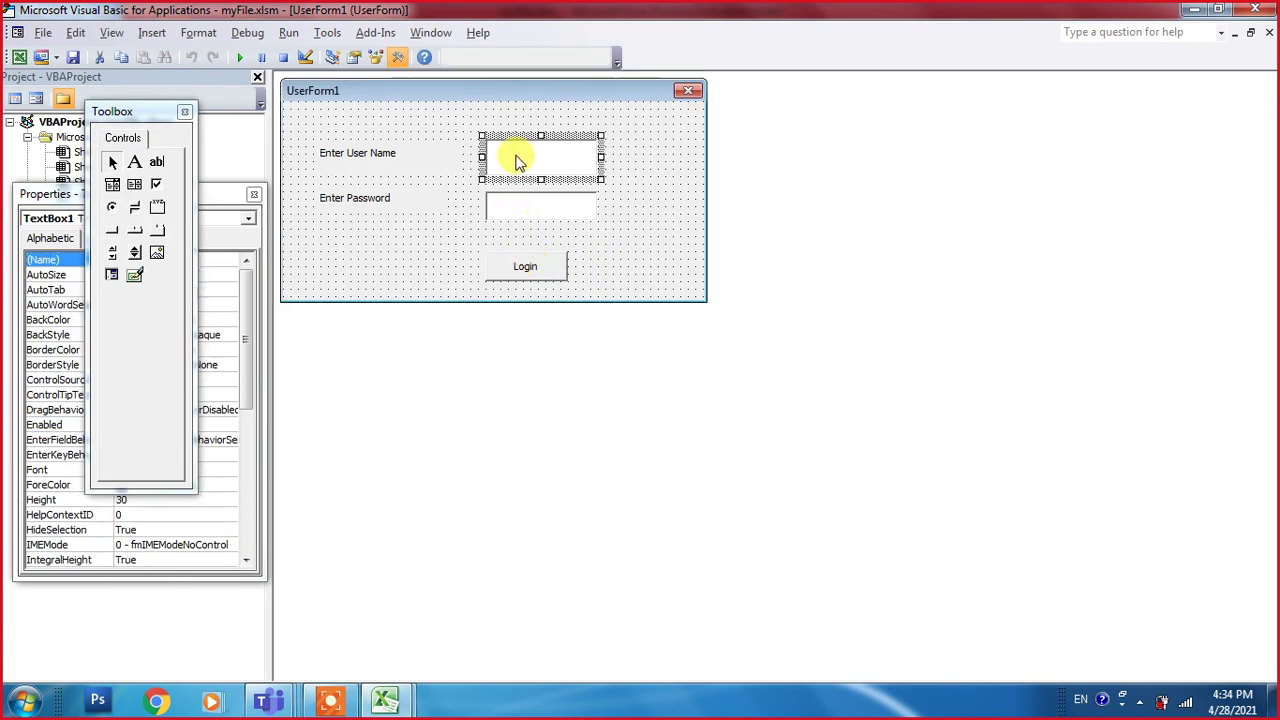
pyautogui.click(530, 205)
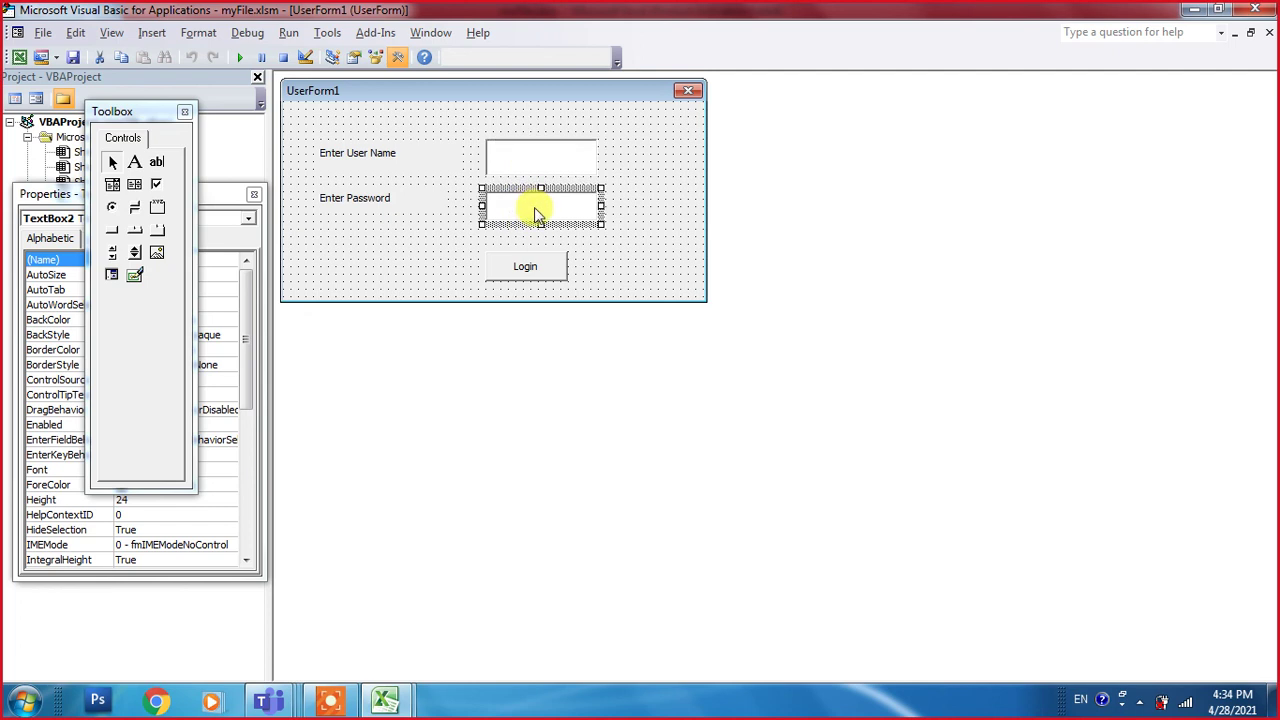
pyautogui.rightClick(509, 205)
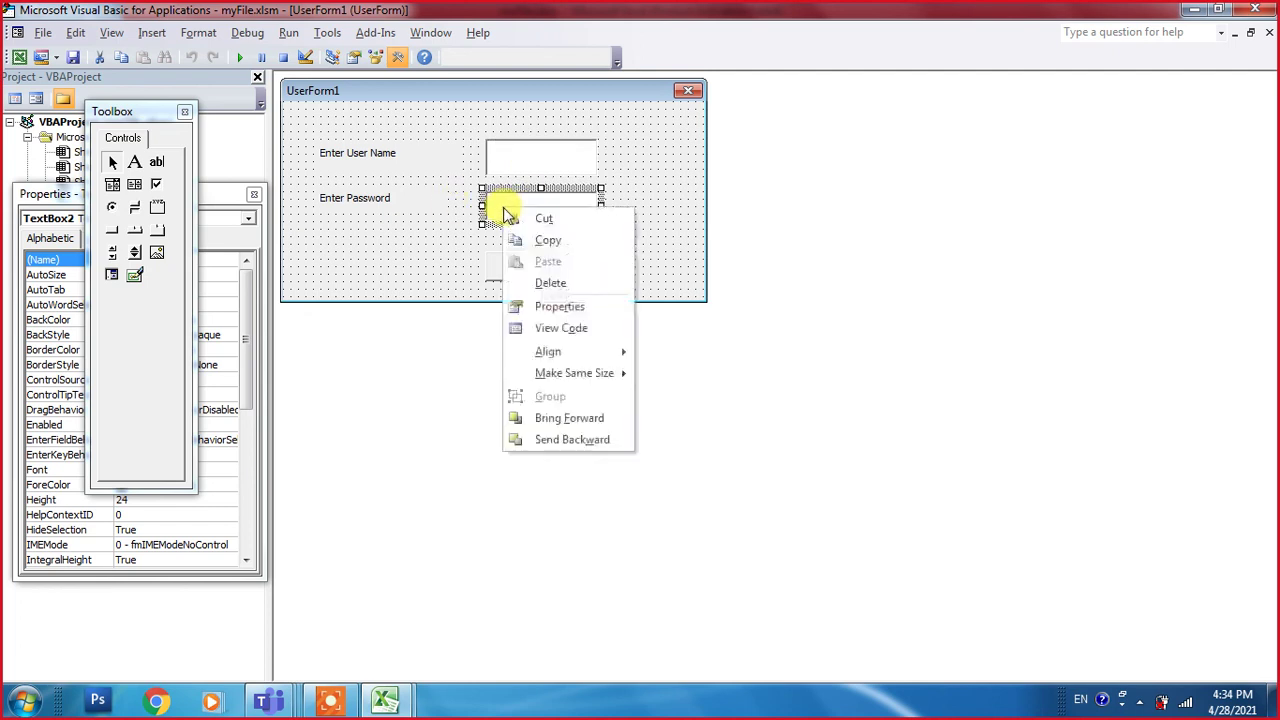
pyautogui.click(545, 307)
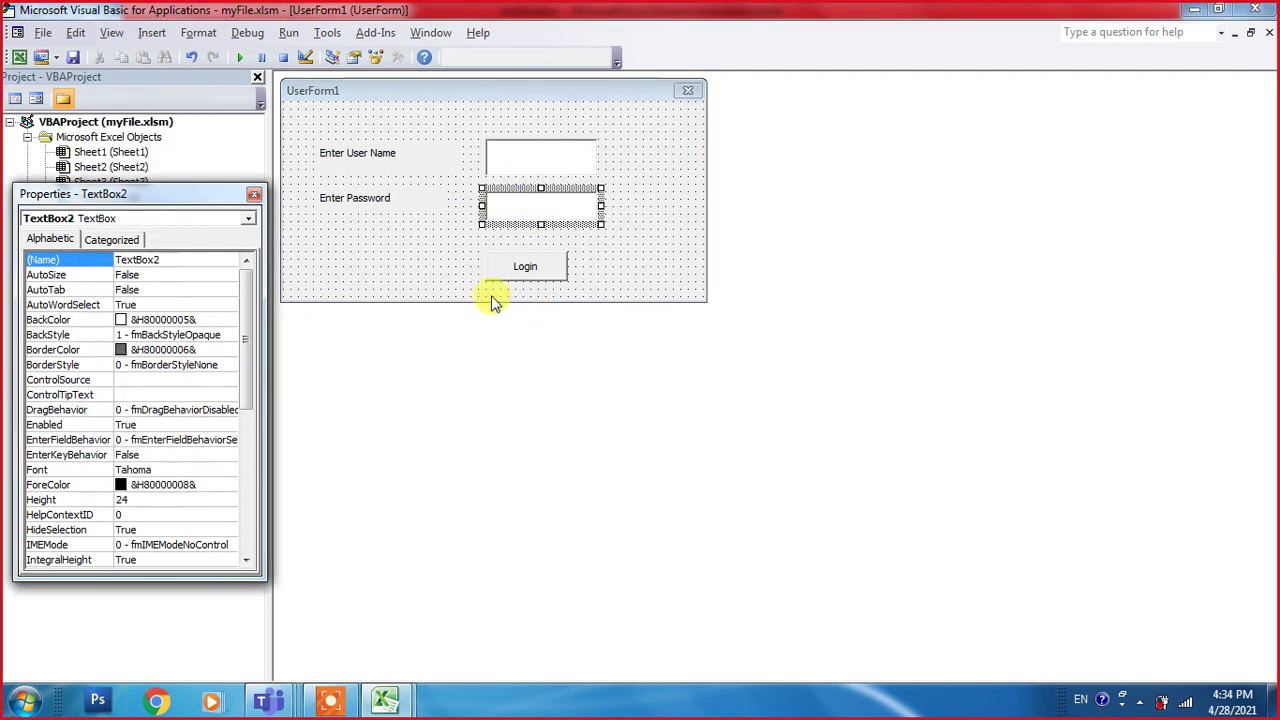
pyautogui.moveTo(248, 405); pyautogui.dragTo(253, 510)
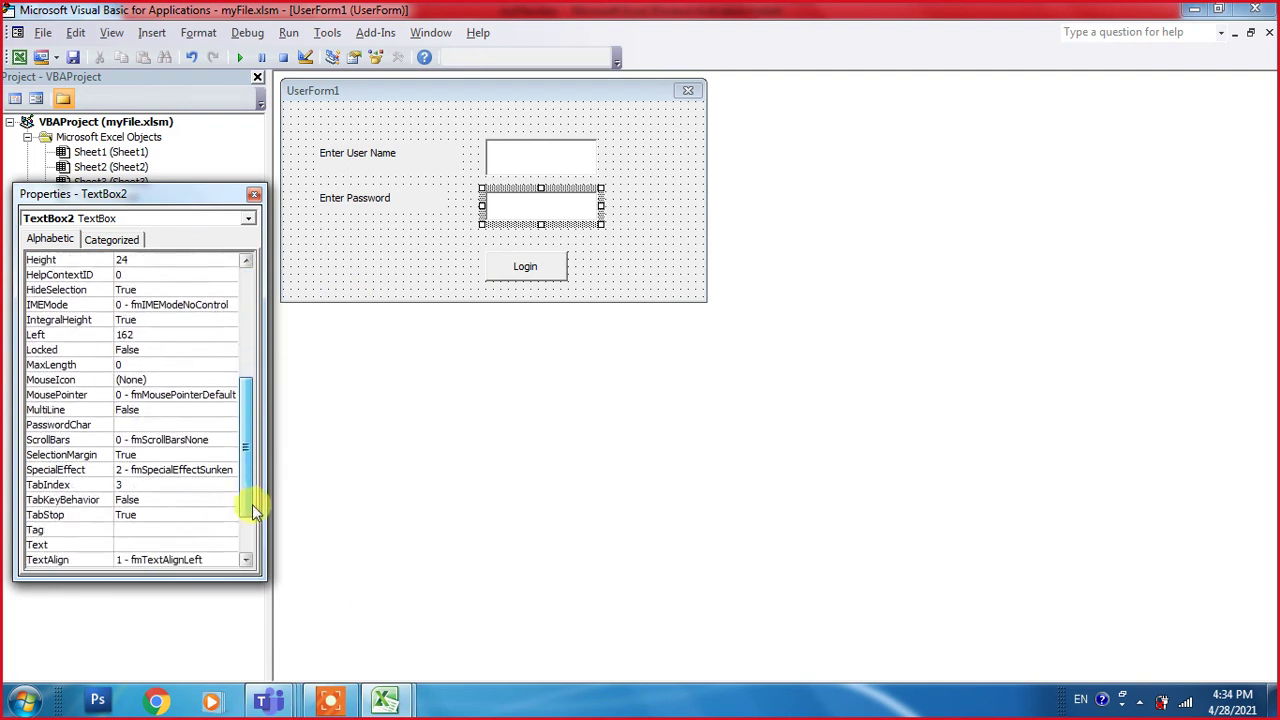
pyautogui.click(160, 425)
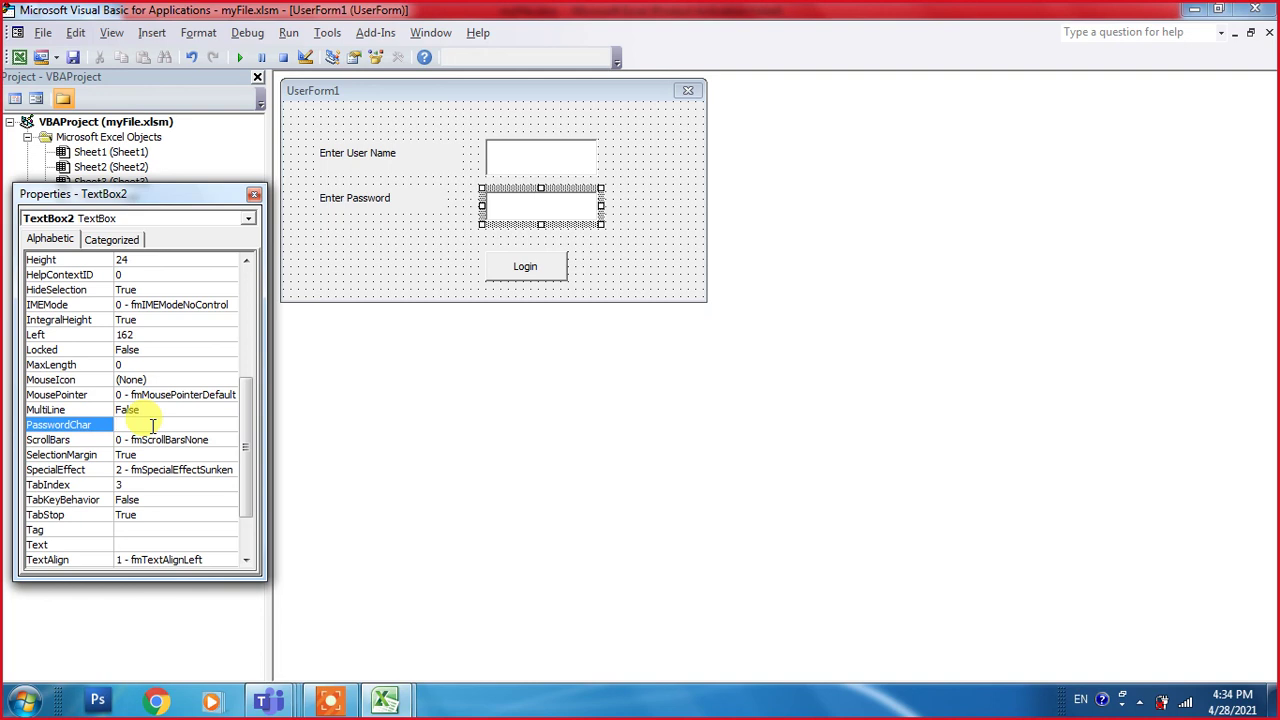
pyautogui.write('*')
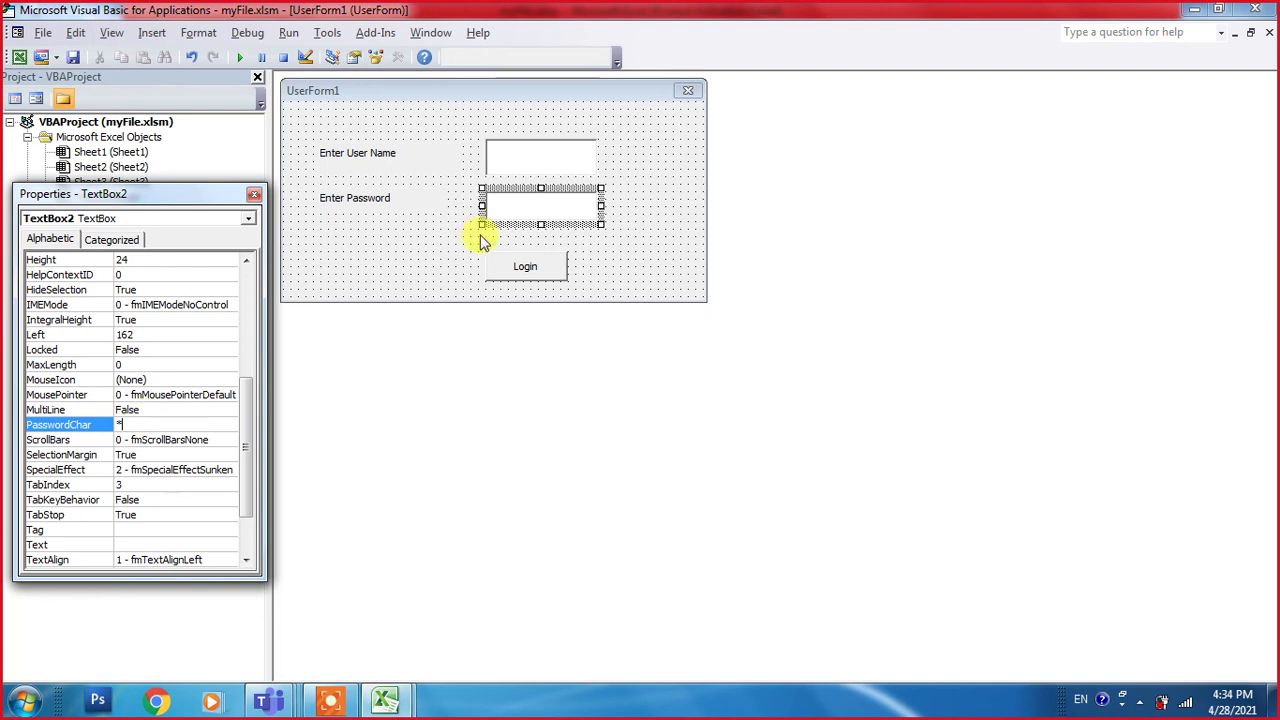
pyautogui.click(479, 240)
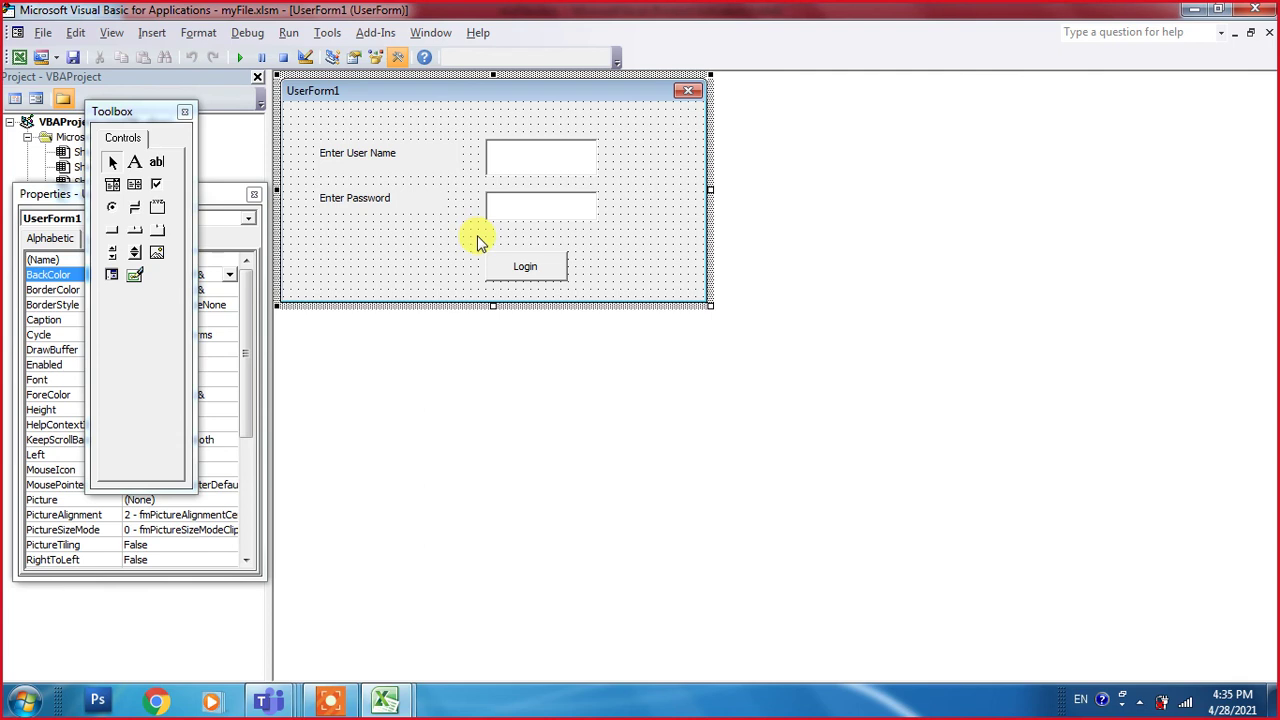
pyautogui.click(515, 270)
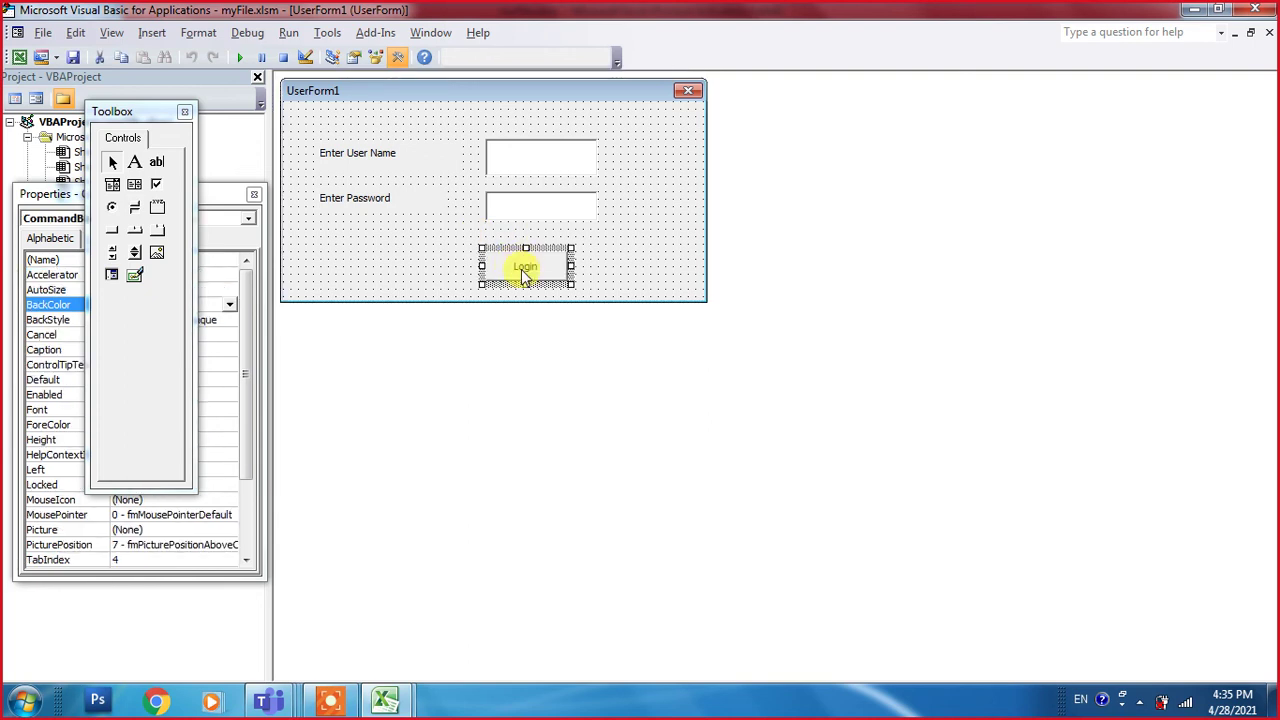
# In CommandButton1_Click, write an If … Then line testing TextBox1.Text and TextBox2.Text against the fixed credentials
pyautogui.doubleClick(522, 276)
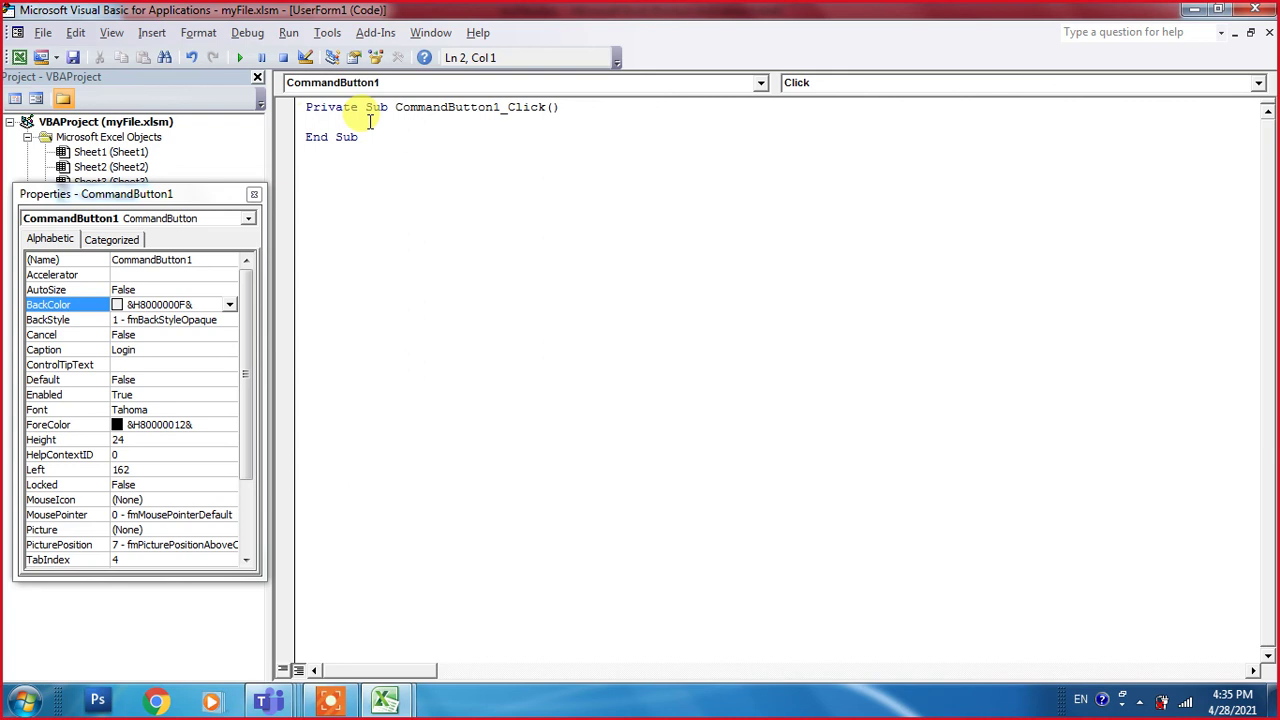
pyautogui.write('if textbox1.text=')
pyautogui.write('""')
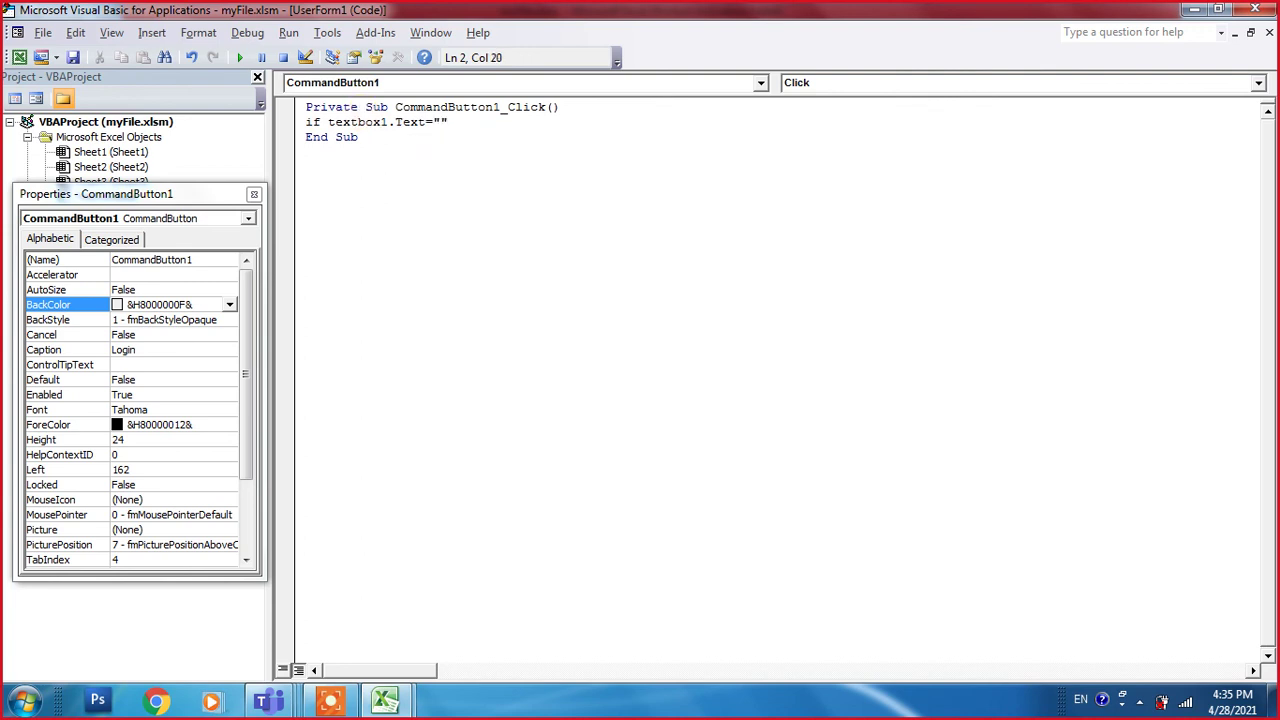
pyautogui.write('admin')
pyautogui.press('Right')
pyautogui.write('and')
pyautogui.click(175, 194)
pyautogui.moveTo(200, 206); pyautogui.dragTo(210, 284)
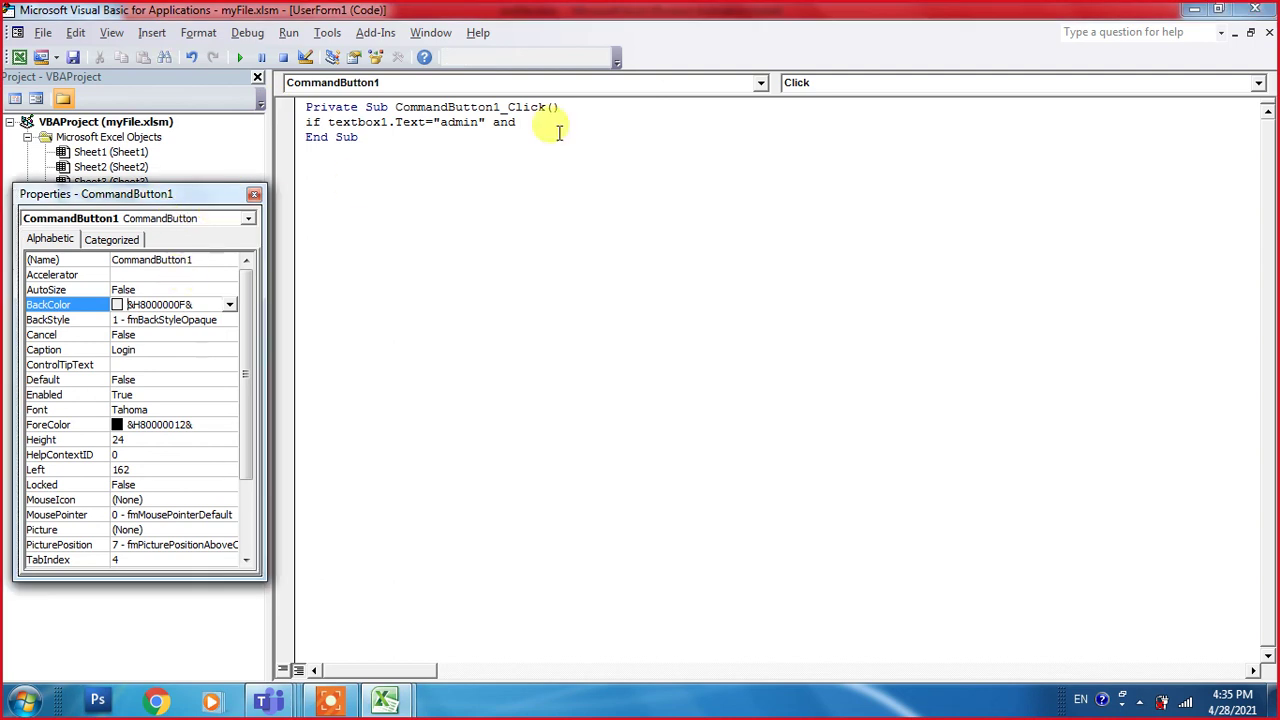
pyautogui.click(522, 120)
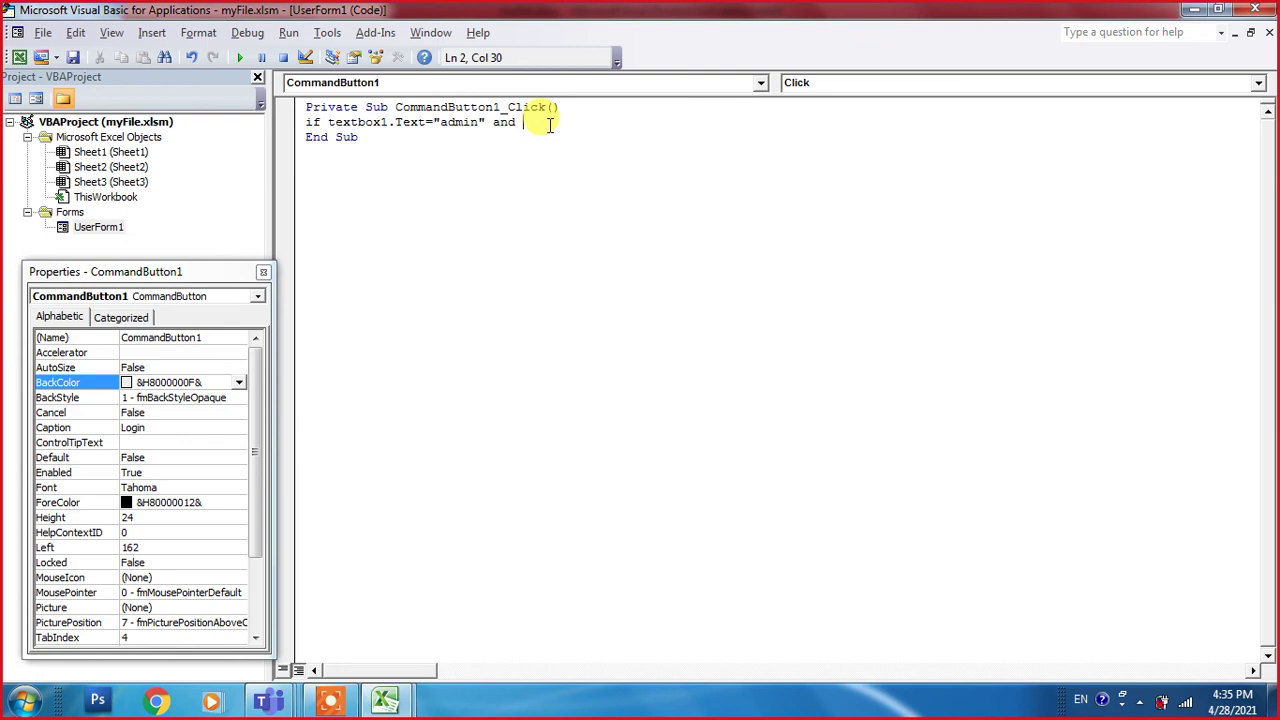
pyautogui.write('tex')
pyautogui.write('tbox')
pyautogui.write('2.text')
pyautogui.write('=')
pyautogui.write('""')
pyautogui.write('1234')
pyautogui.click(674, 121)
pyautogui.write('then')
# Close the condition with End If and leave a blank line inside the block
pyautogui.press('Return')
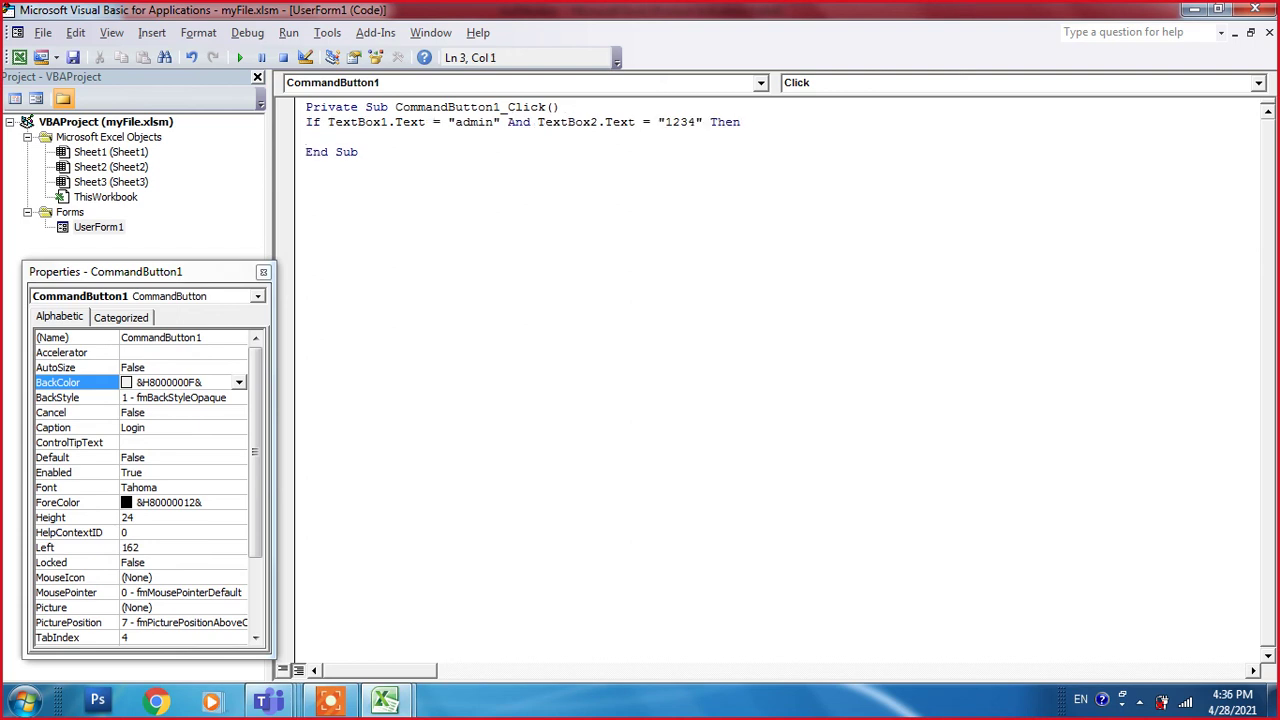
pyautogui.write('end')
pyautogui.write(' if')
pyautogui.press('Return')
pyautogui.click(759, 123)
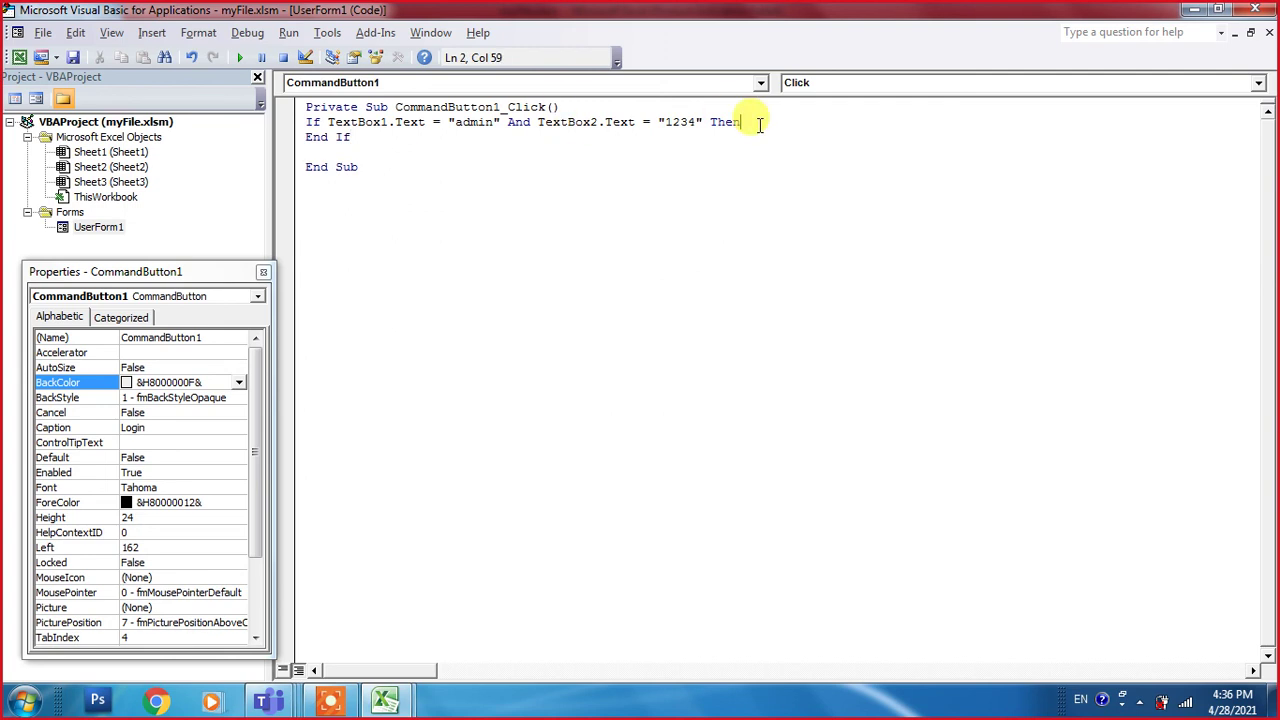
pyautogui.press('Return')
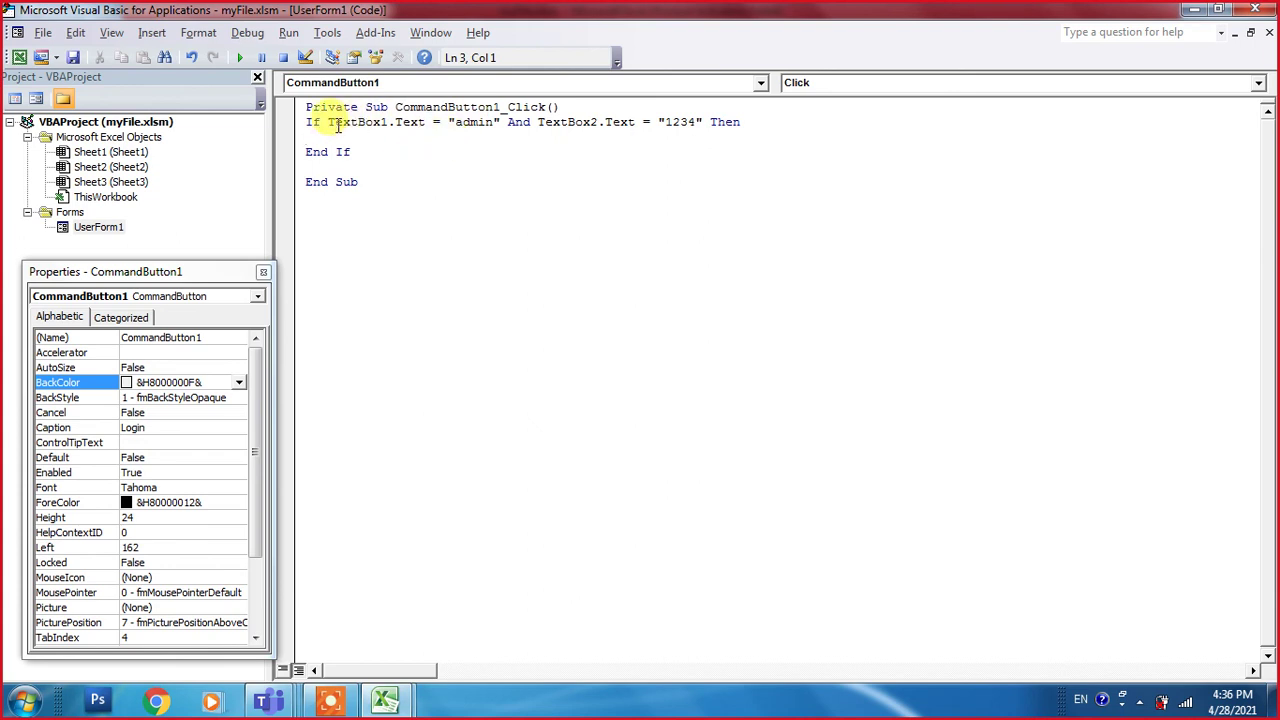
pyautogui.moveTo(455, 122); pyautogui.dragTo(597, 124)
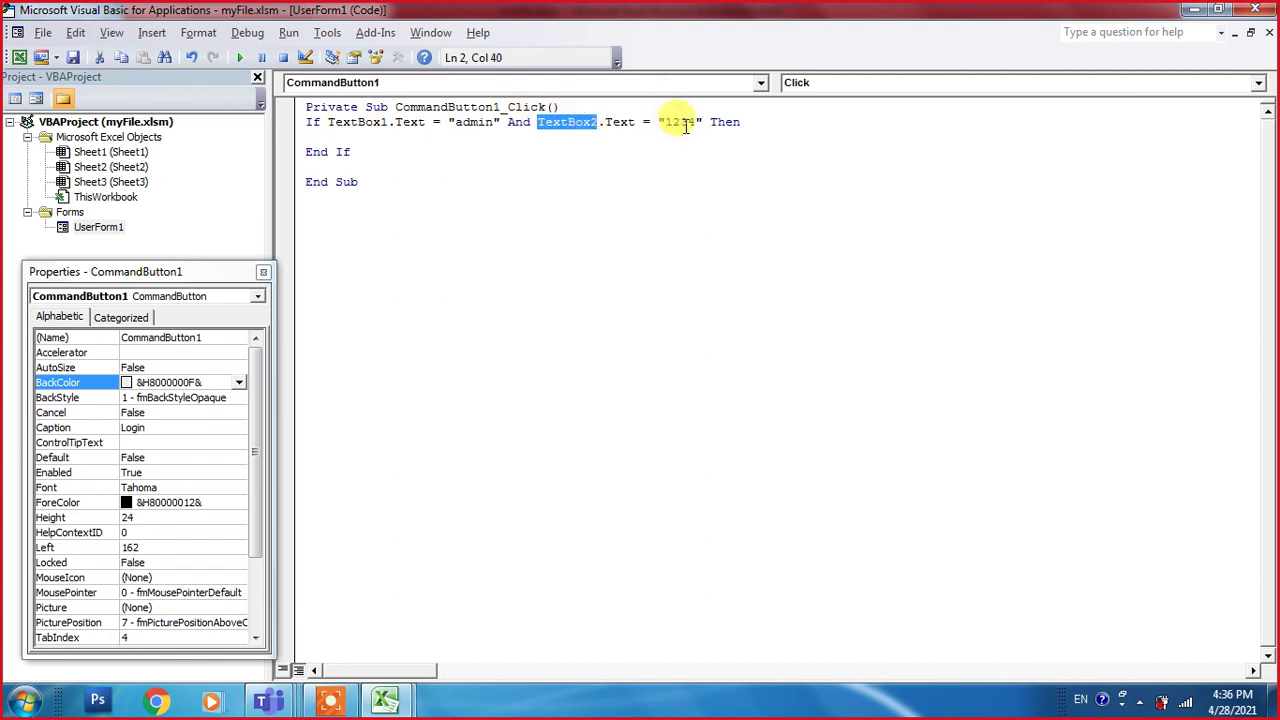
pyautogui.click(326, 140)
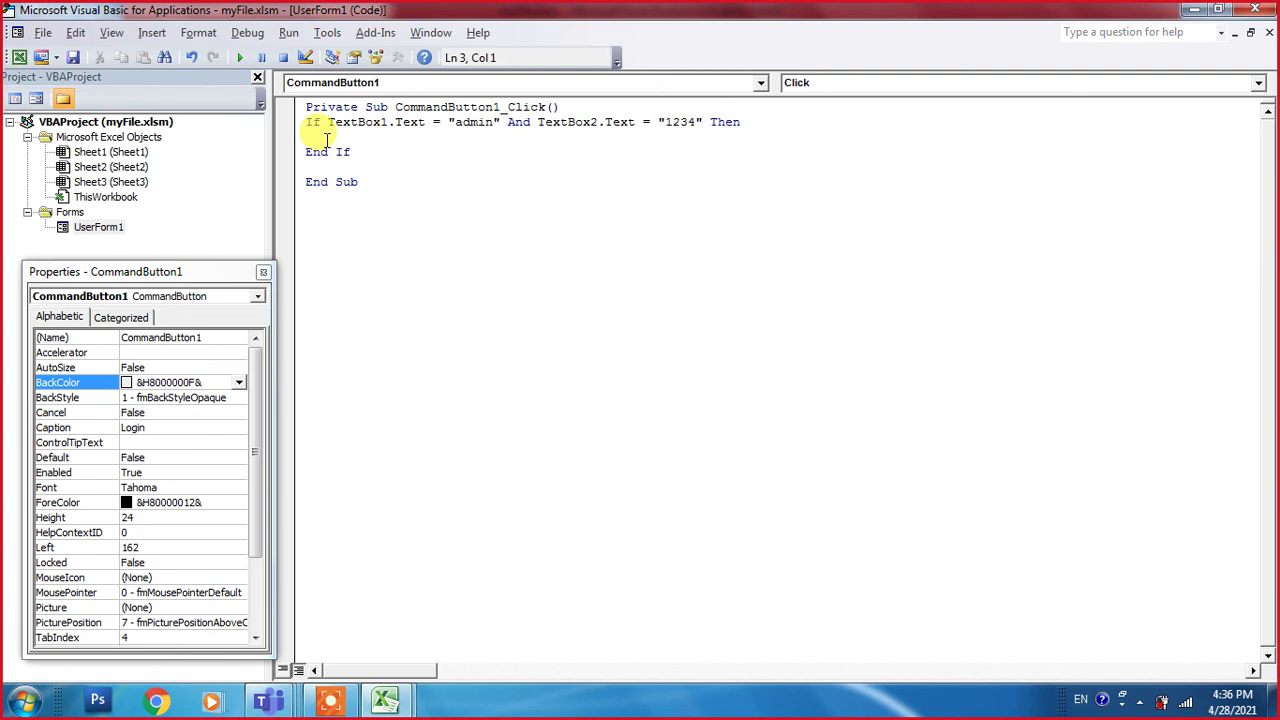
# Add MsgBox "File Unlocked" as the first line of the If block
pyautogui.write('mgbox')
pyautogui.press('BackSpace')
pyautogui.press('BackSpace')
pyautogui.press('BackSpace')
pyautogui.press('BackSpace')
pyautogui.press('BackSpace')
pyautogui.write('sgbox ')
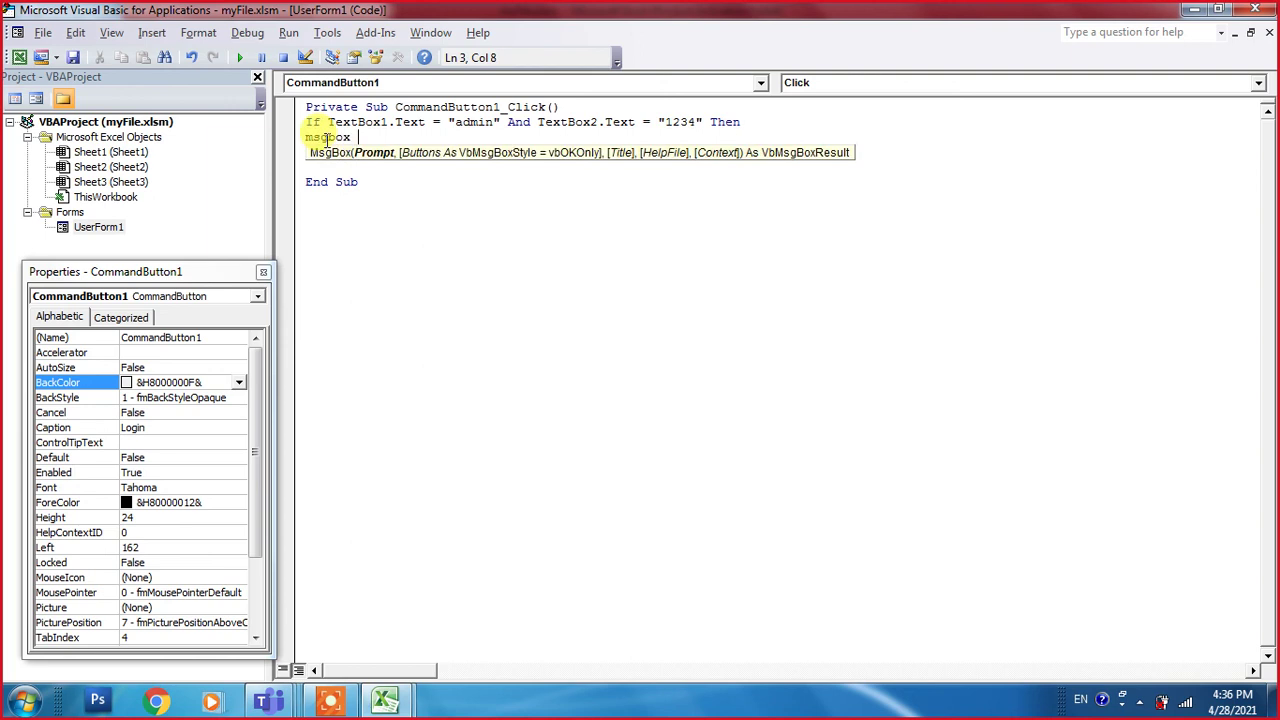
pyautogui.write('""')
pyautogui.click(366, 137)
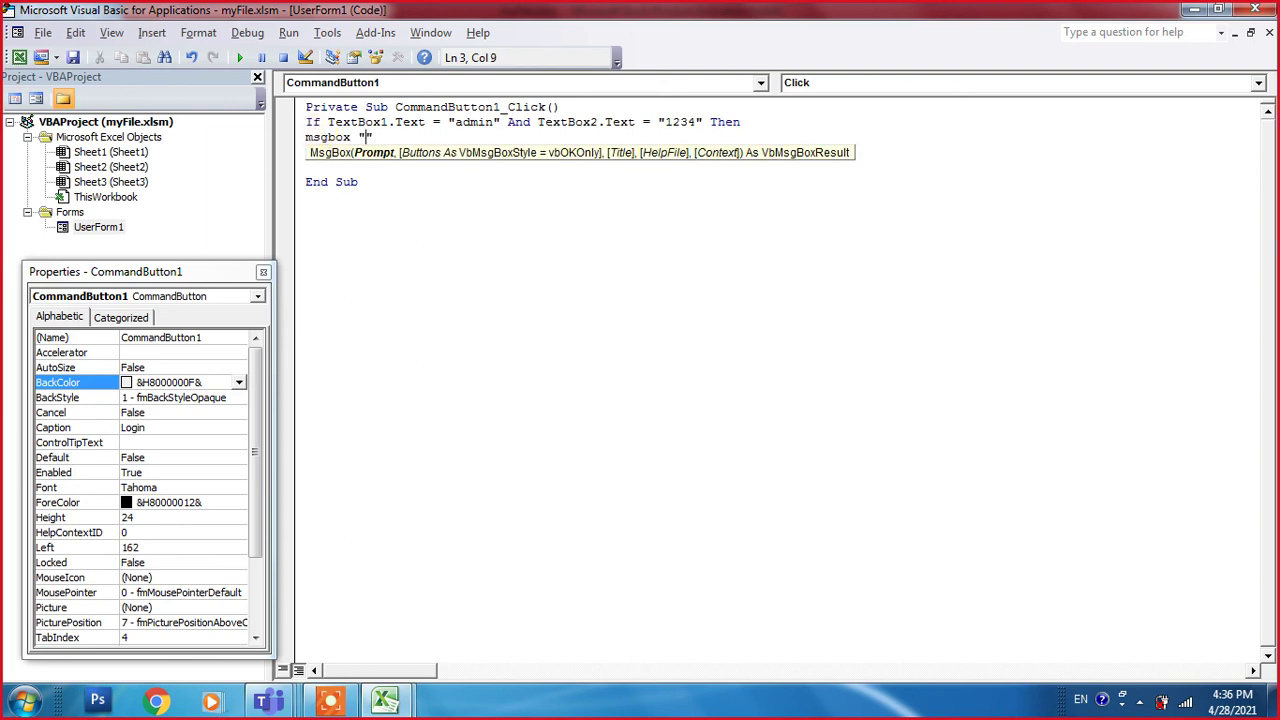
pyautogui.write('File Unlocked')
pyautogui.write(' Un')
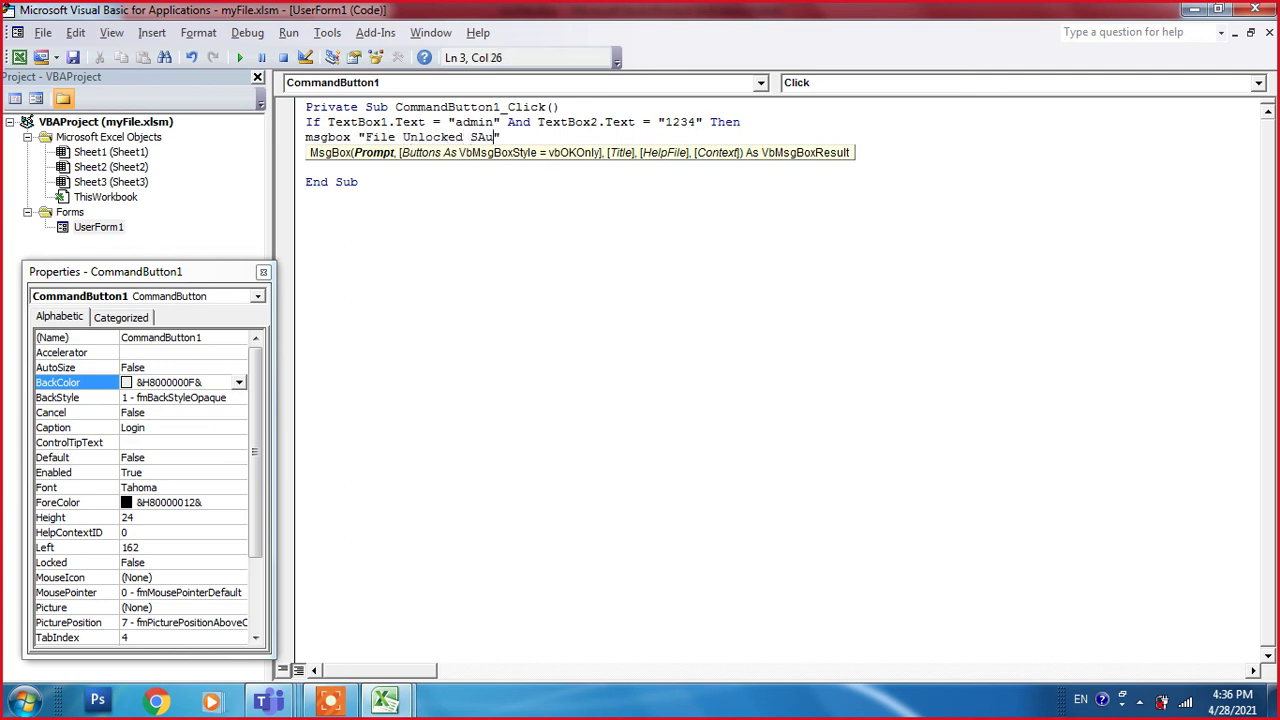
pyautogui.press('BackSpace')
pyautogui.press('BackSpace')
pyautogui.press('BackSpace')
pyautogui.click(479, 135)
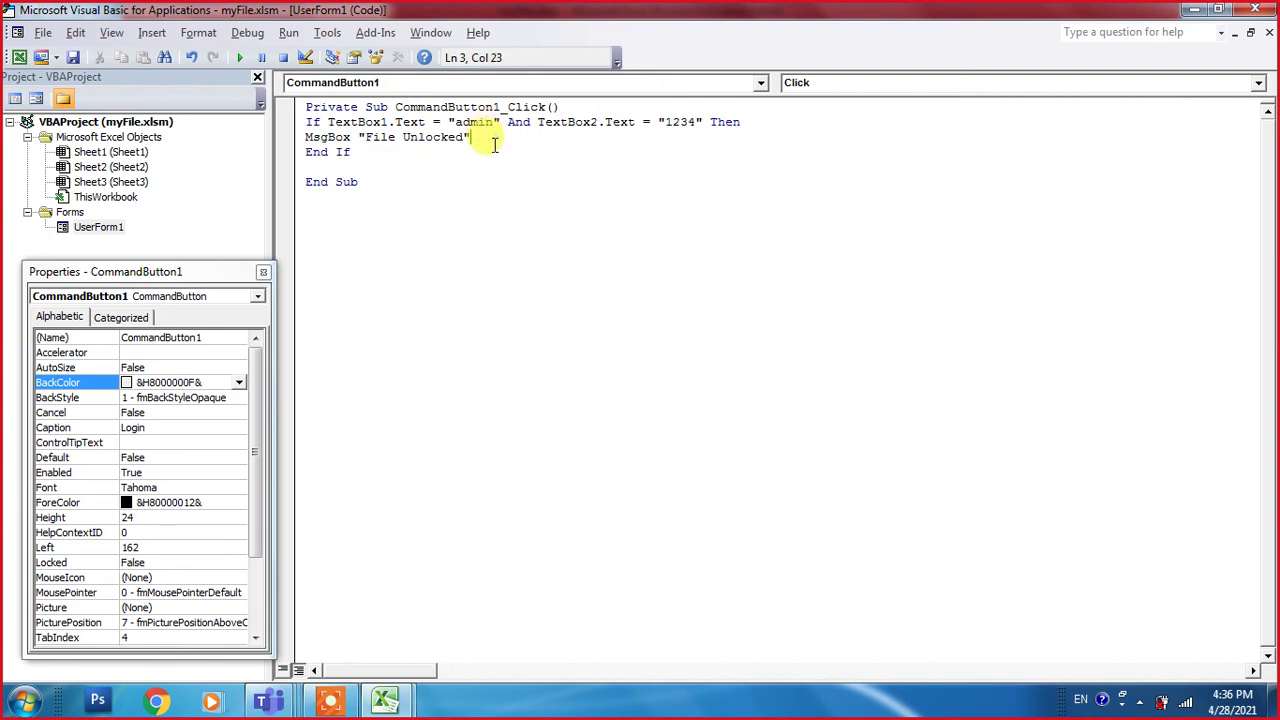
pyautogui.press('Return')
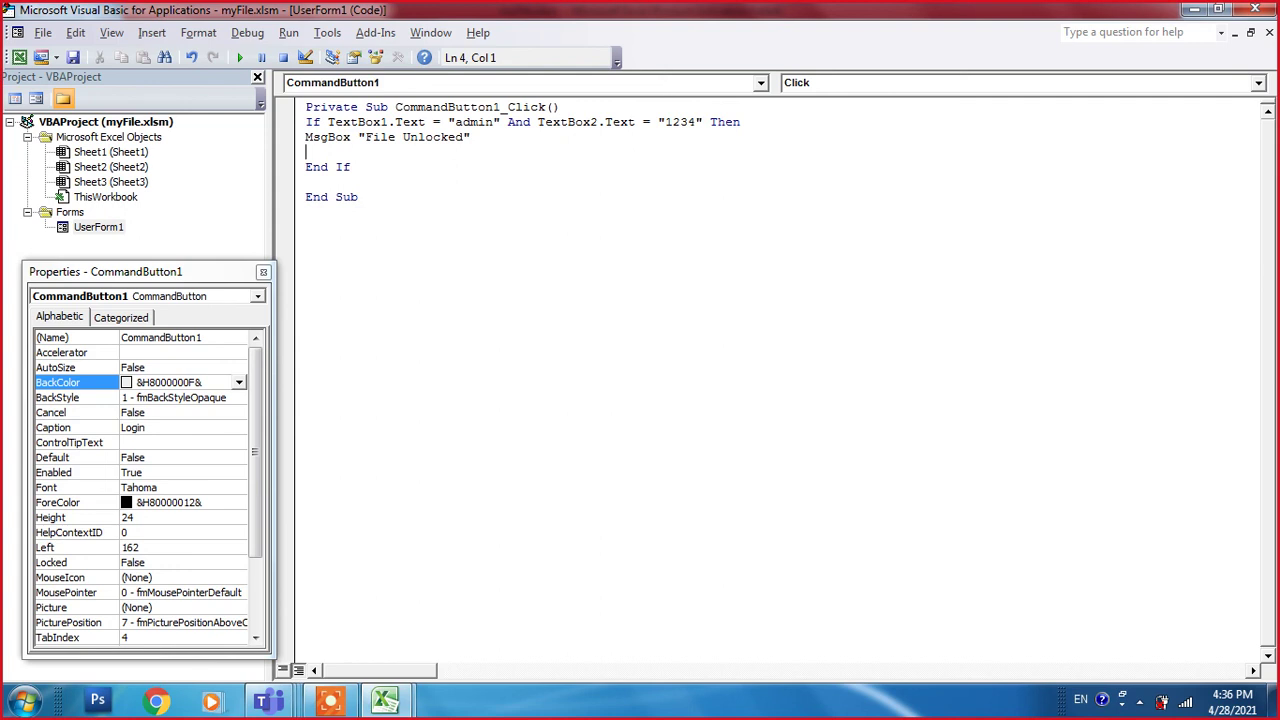
# Add Application.Visible = True and Unload Me, followed by an Else line
pyautogui.write('application.Visible=')
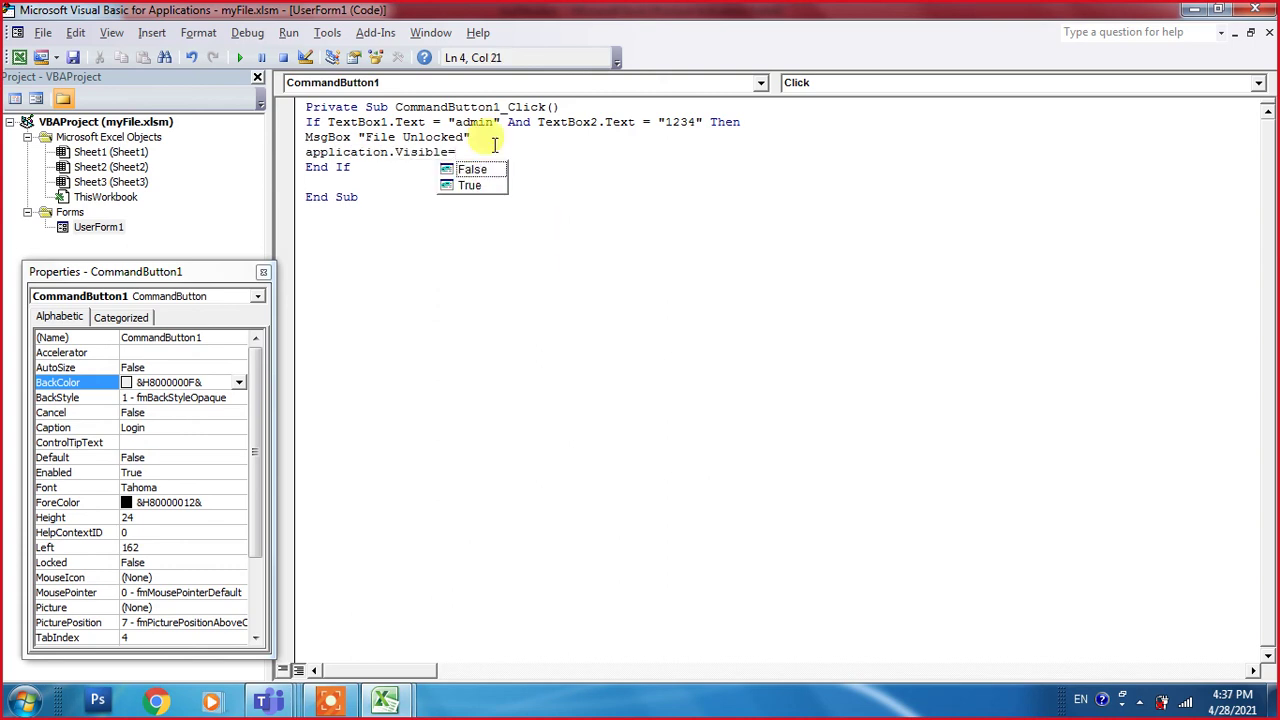
pyautogui.press('Down')
pyautogui.press('Return')
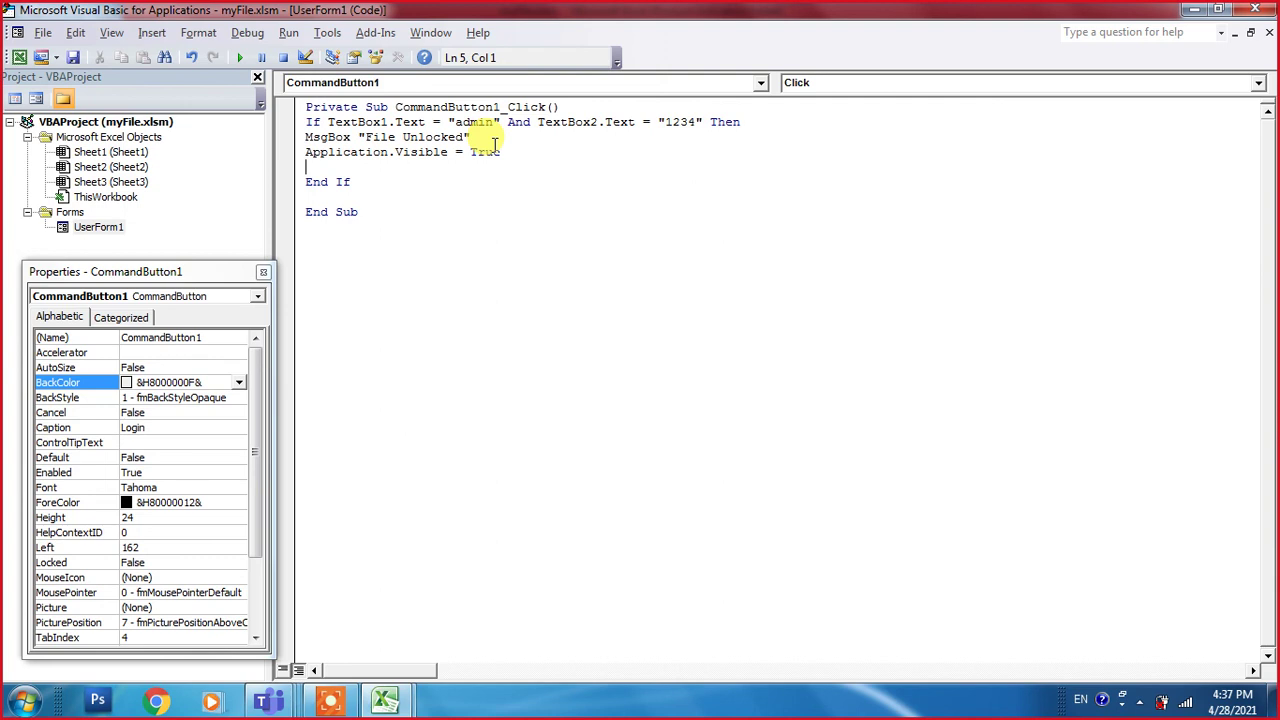
pyautogui.write('unlo')
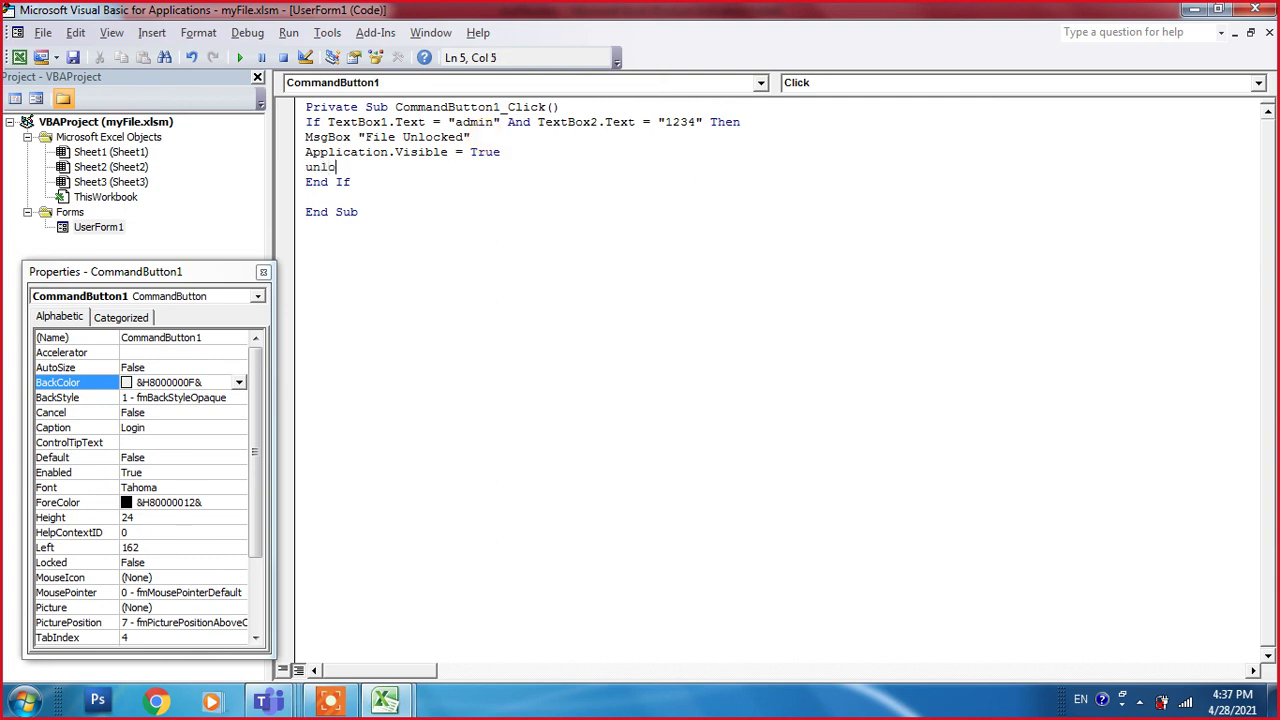
pyautogui.write('ad me')
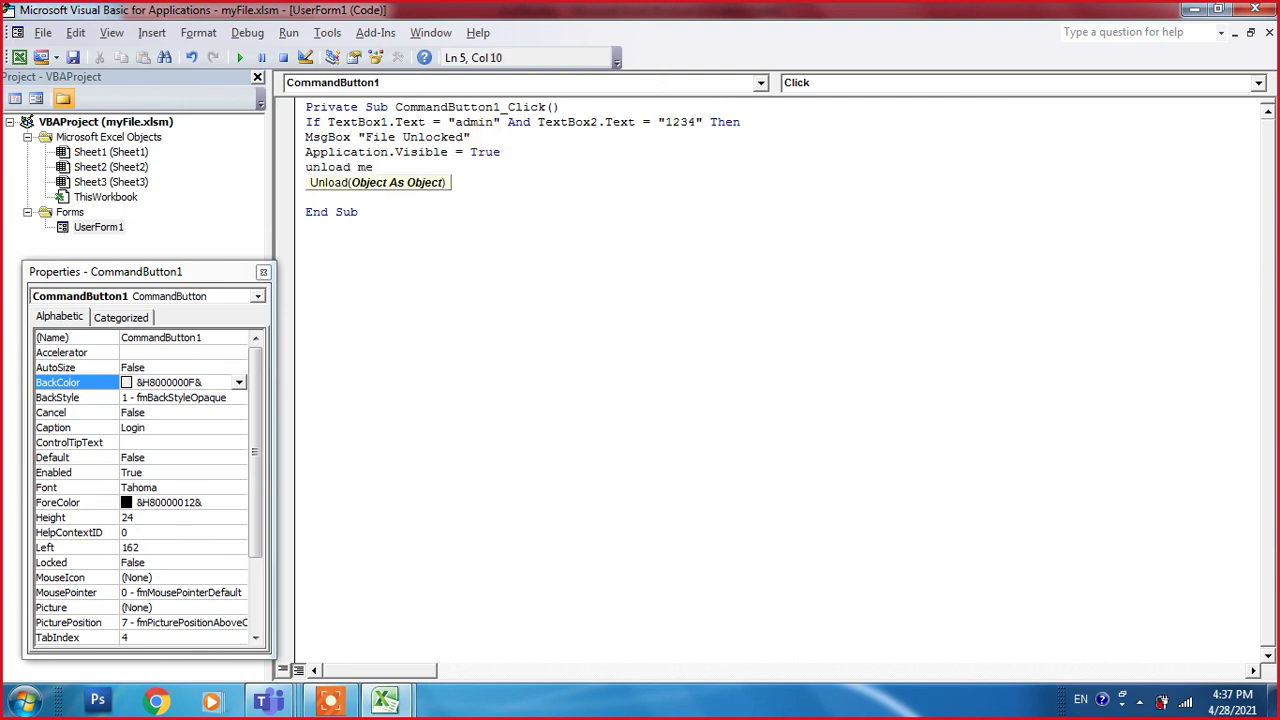
pyautogui.press('Return')
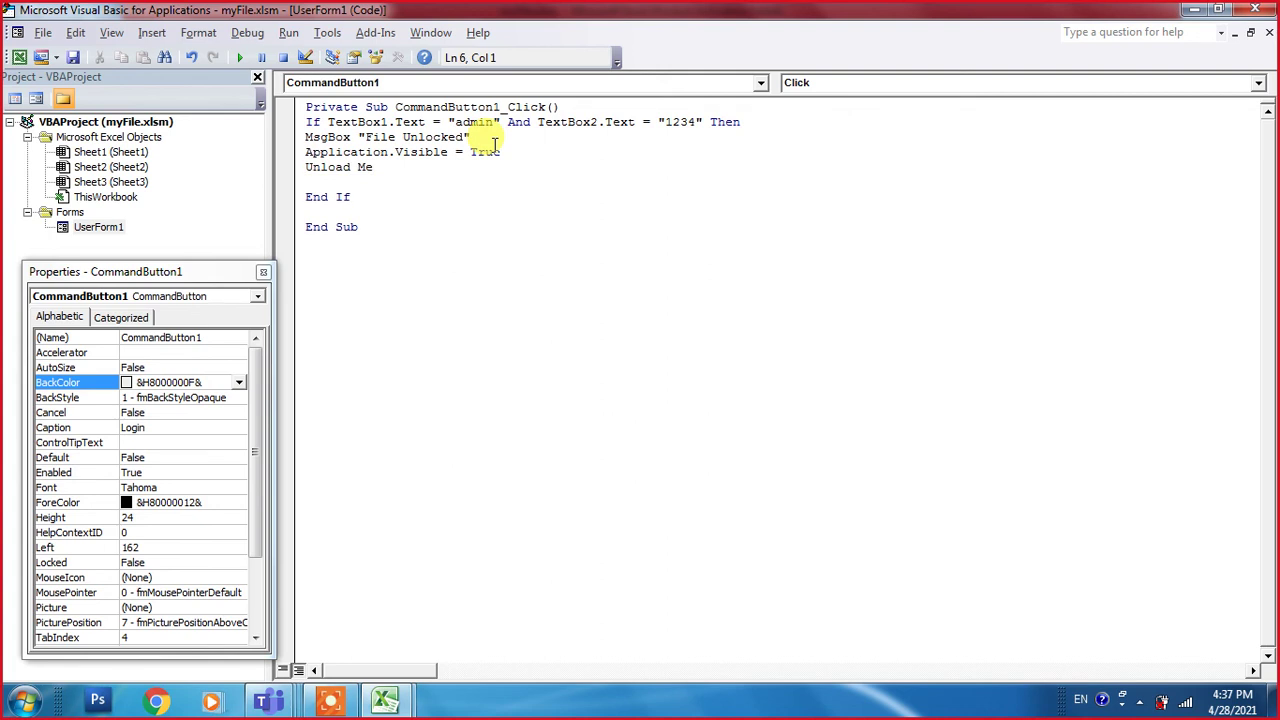
pyautogui.write('else')
pyautogui.press('Return')
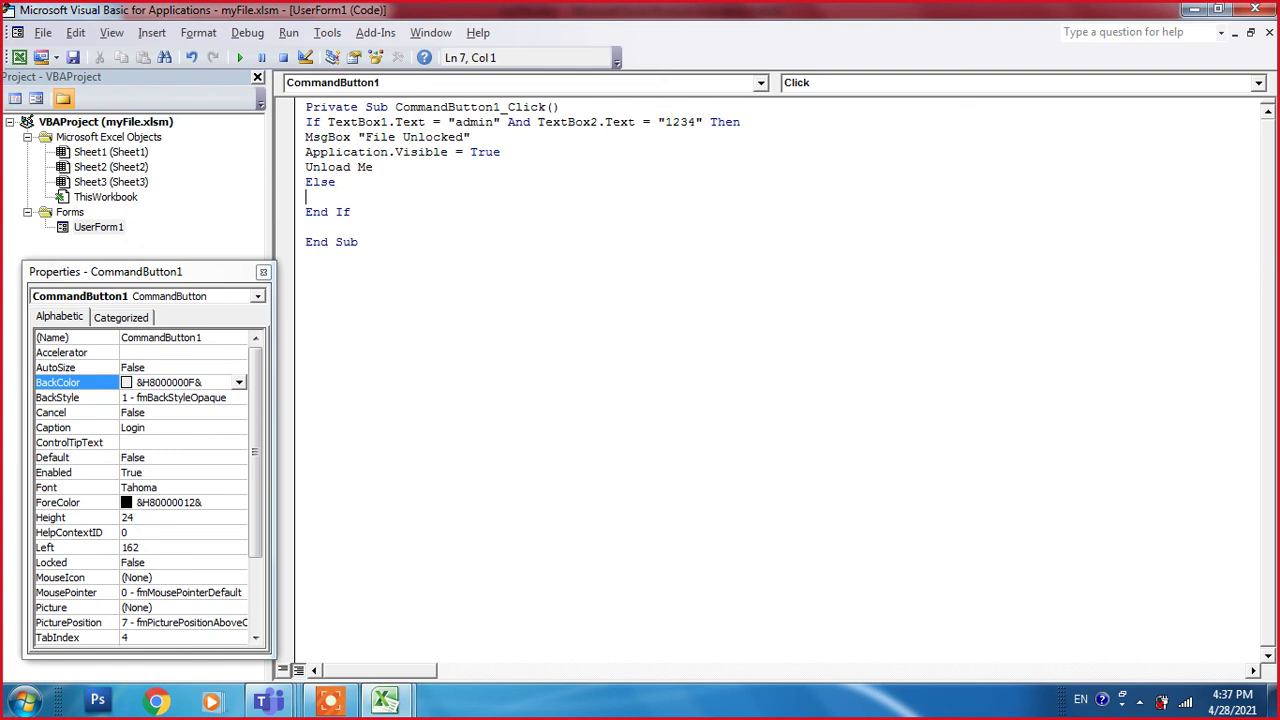
# Under Else, add MsgBox "Please Enter Correct User id and Password"
pyautogui.write('msgbox ')
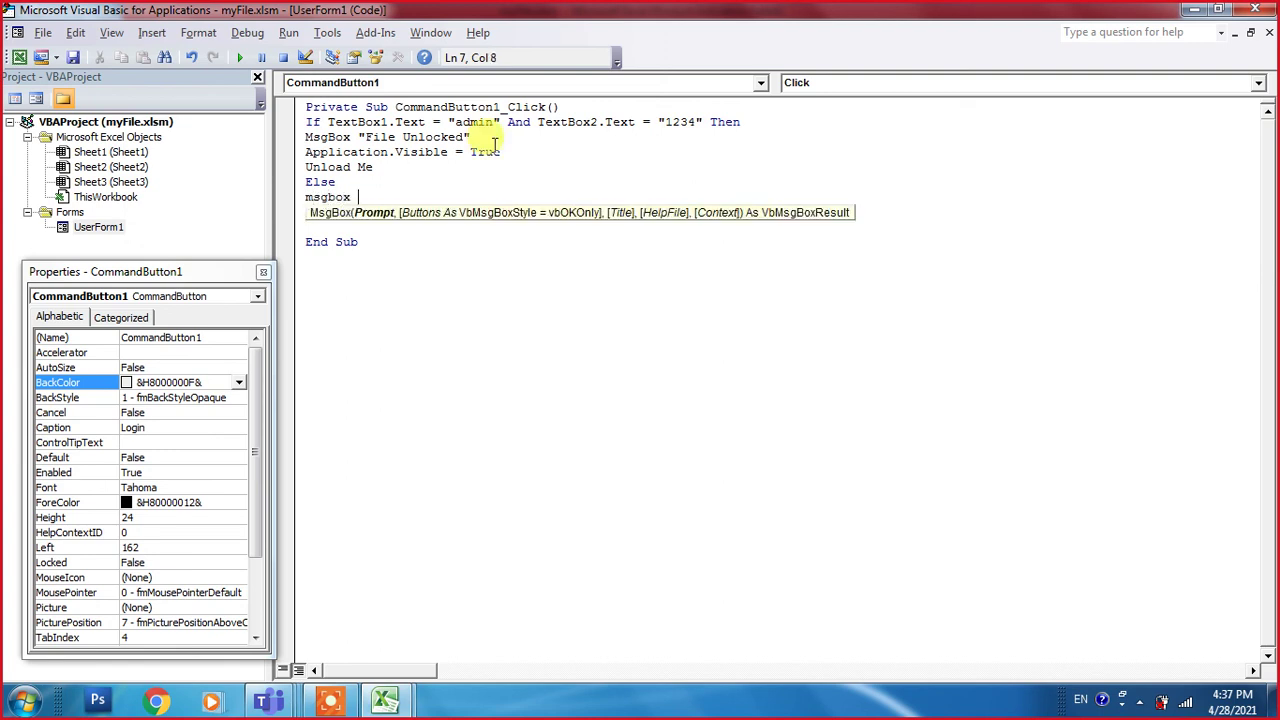
pyautogui.write('""')
pyautogui.press('Left')
pyautogui.write('Please e')
pyautogui.press('BackSpace')
pyautogui.write('Enter ')
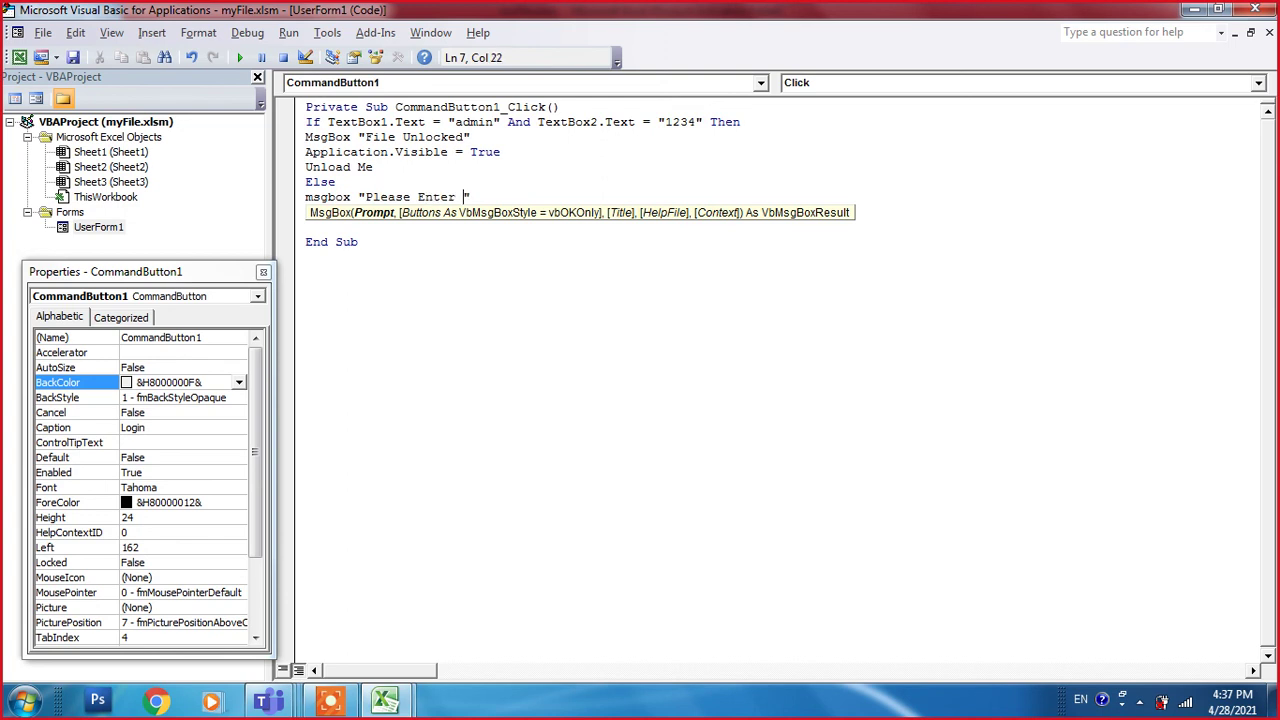
pyautogui.write('Correct ')
pyautogui.write('User')
pyautogui.write(' and')
pyautogui.press('BackSpace')
pyautogui.press('BackSpace')
pyautogui.press('BackSpace')
pyautogui.write('id and Password')
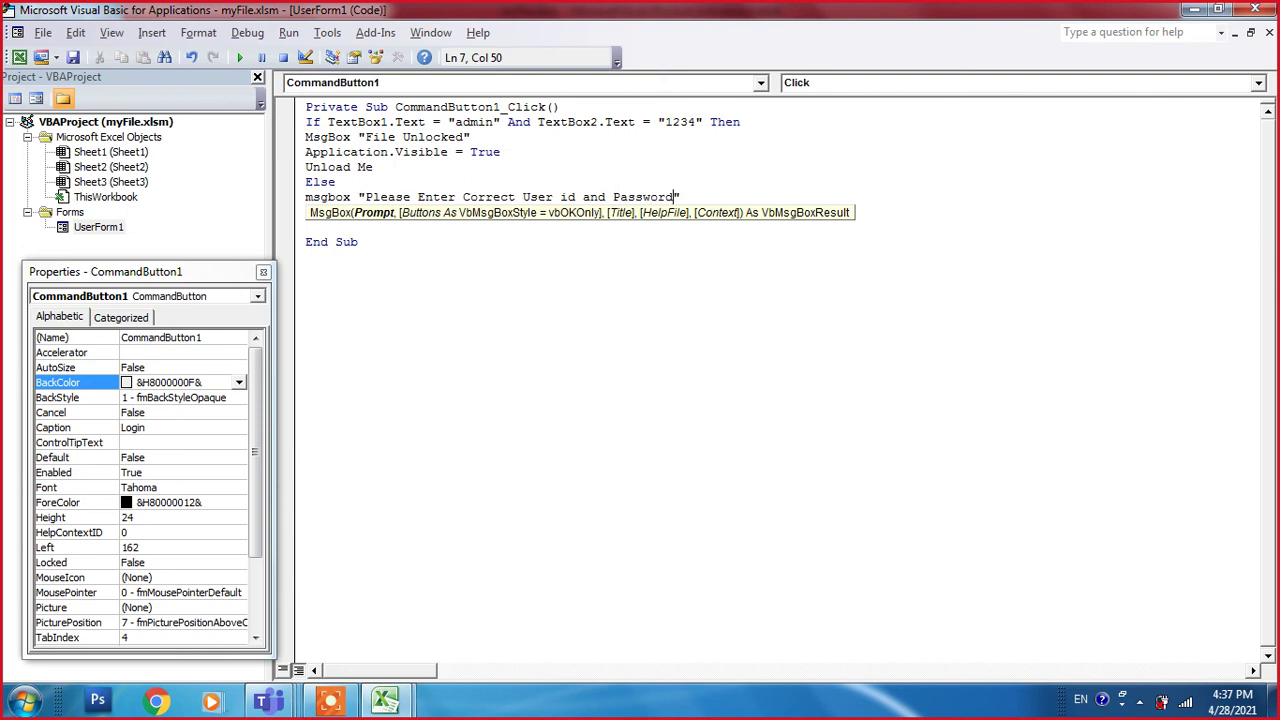
pyautogui.click(712, 192)
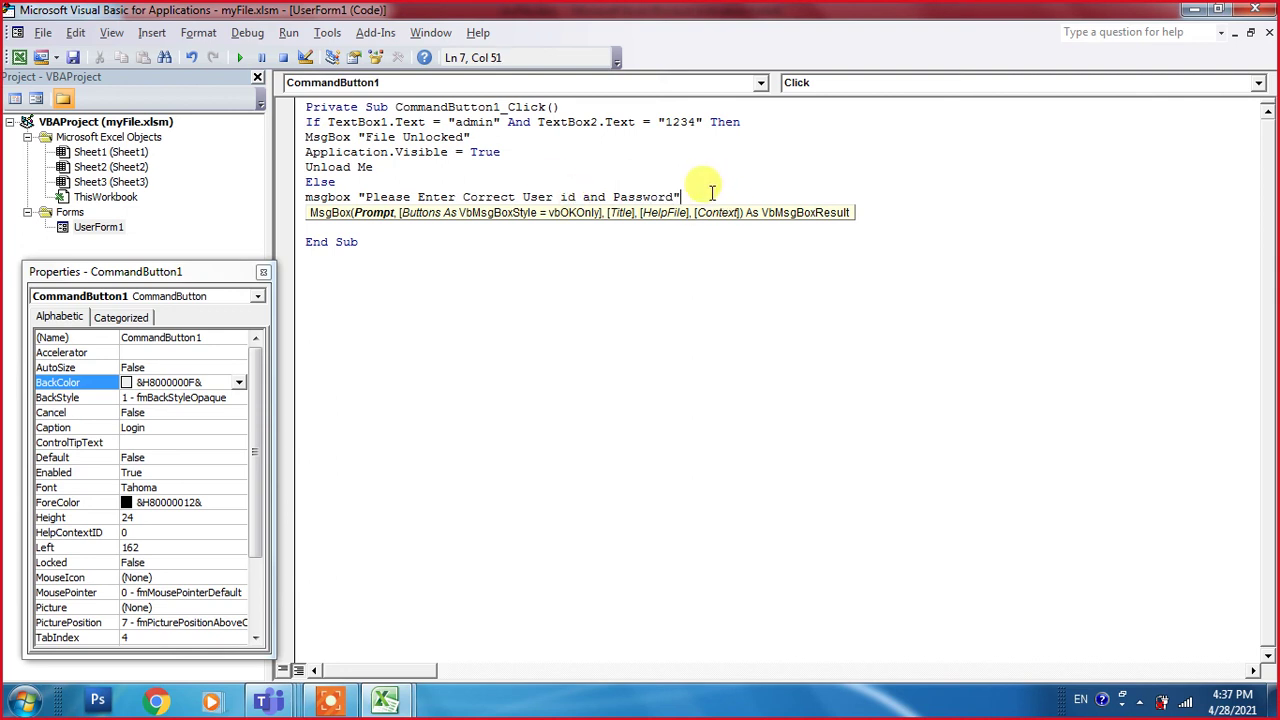
pyautogui.press('Return')
# Set TextBox1.Text and TextBox2.Text to "", then reopen the UserForm1 designer
pyautogui.write('teboxt1.te')
pyautogui.press('BackSpace')
pyautogui.press('BackSpace')
pyautogui.press('BackSpace')
pyautogui.press('BackSpace')
pyautogui.press('BackSpace')
pyautogui.press('BackSpace')
pyautogui.press('BackSpace')
pyautogui.press('BackSpace')
pyautogui.write('xtbox1.te=""')
pyautogui.press('Return')
pyautogui.write('textbox2.text=""')
pyautogui.press('Return')
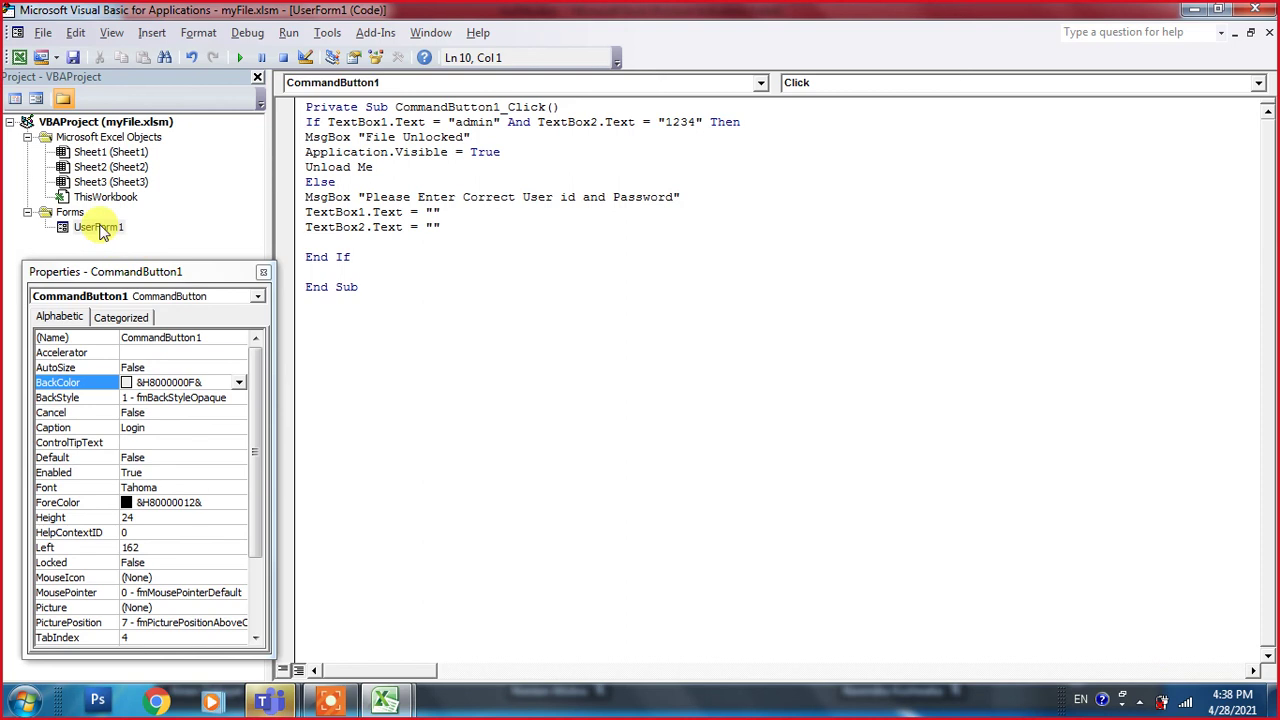
pyautogui.doubleClick(99, 227)
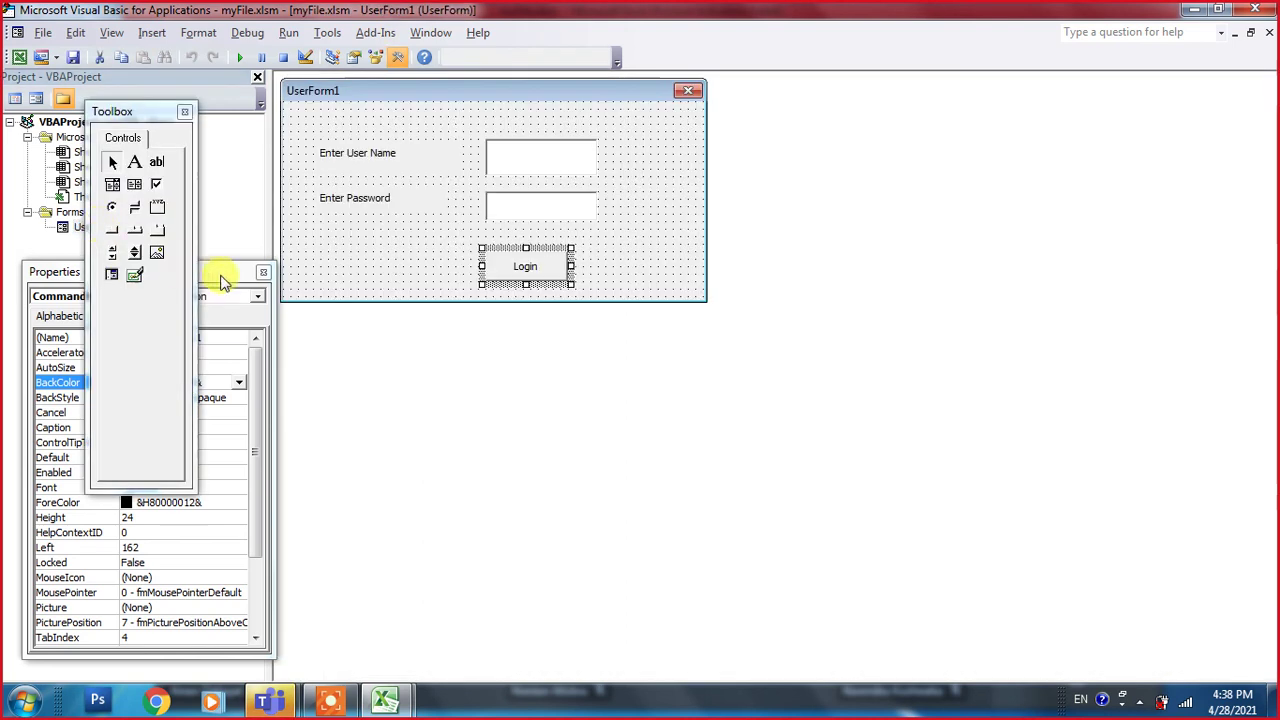
# Change the form's Caption from UserForm1 to 'Login here....'
pyautogui.rightClick(352, 124)
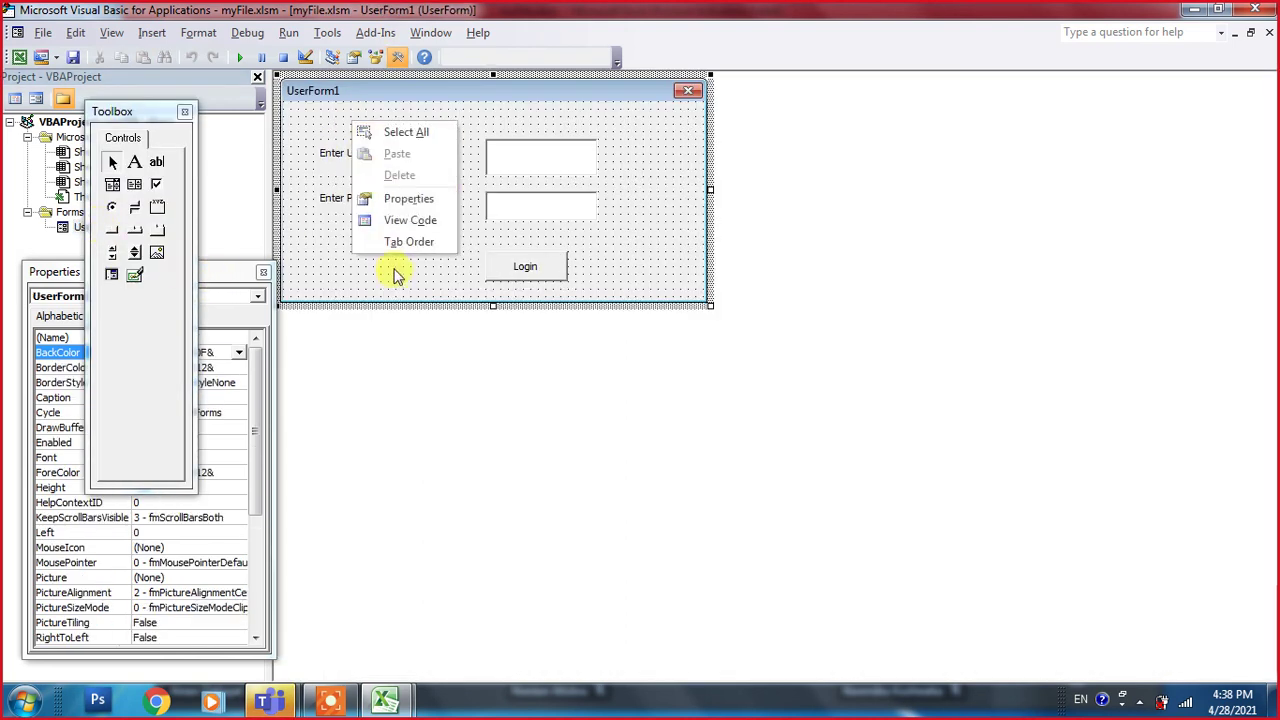
pyautogui.click(372, 198)
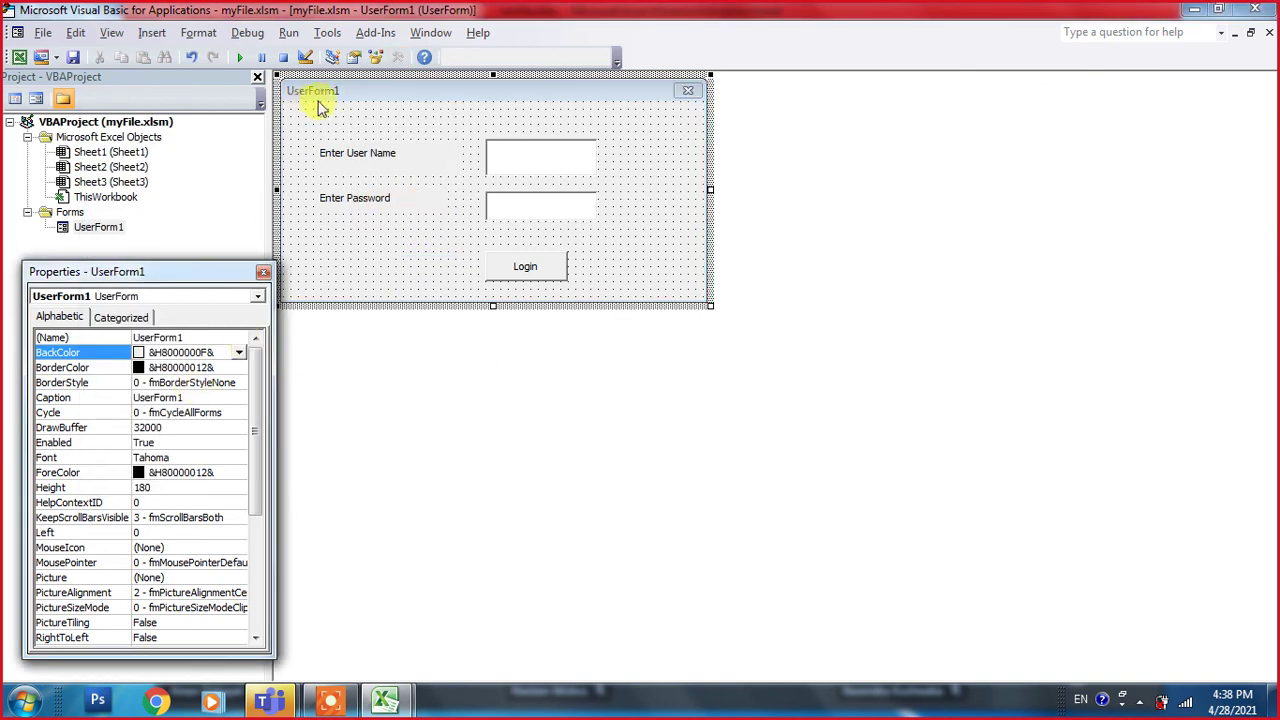
pyautogui.click(188, 400)
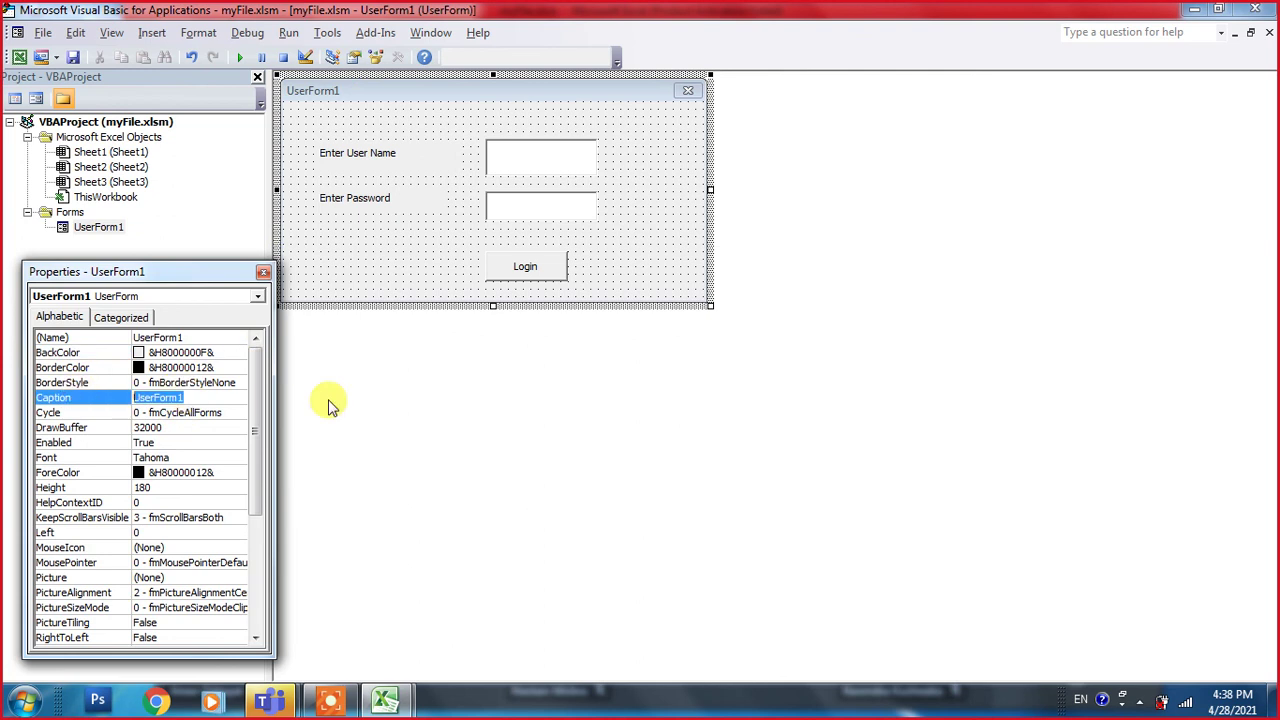
pyautogui.write('Login here....')
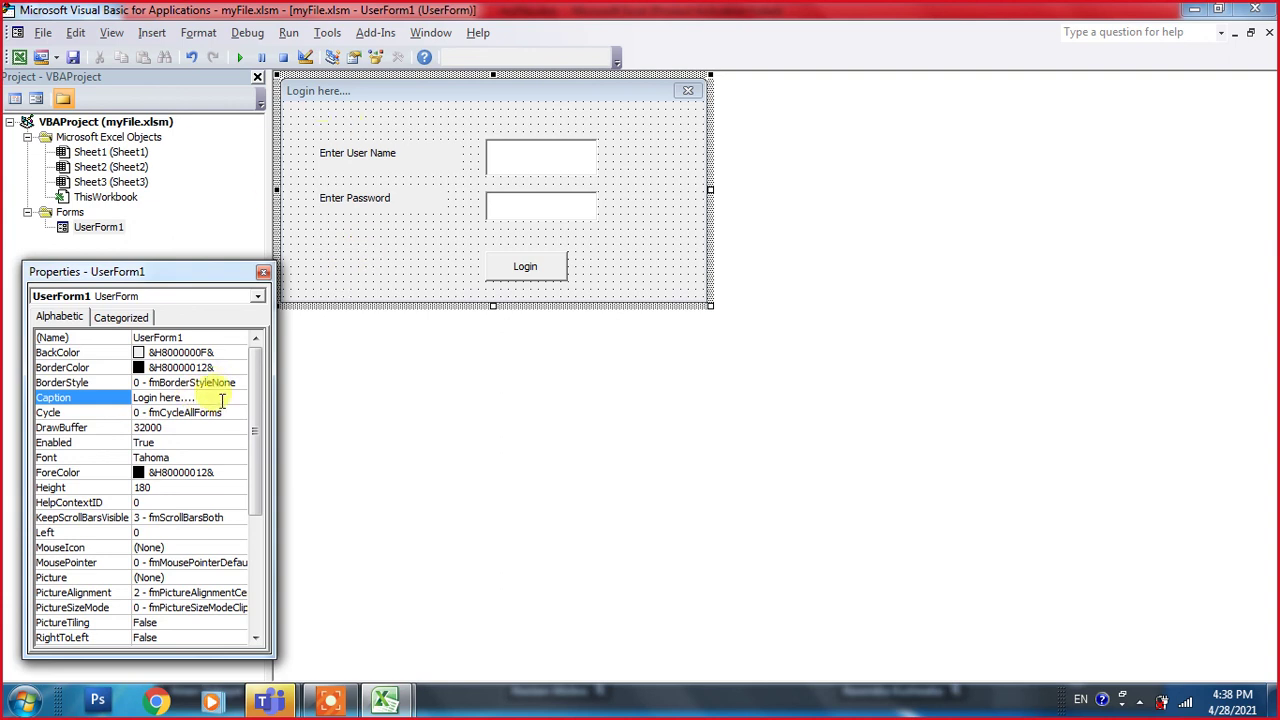
pyautogui.click(389, 128)
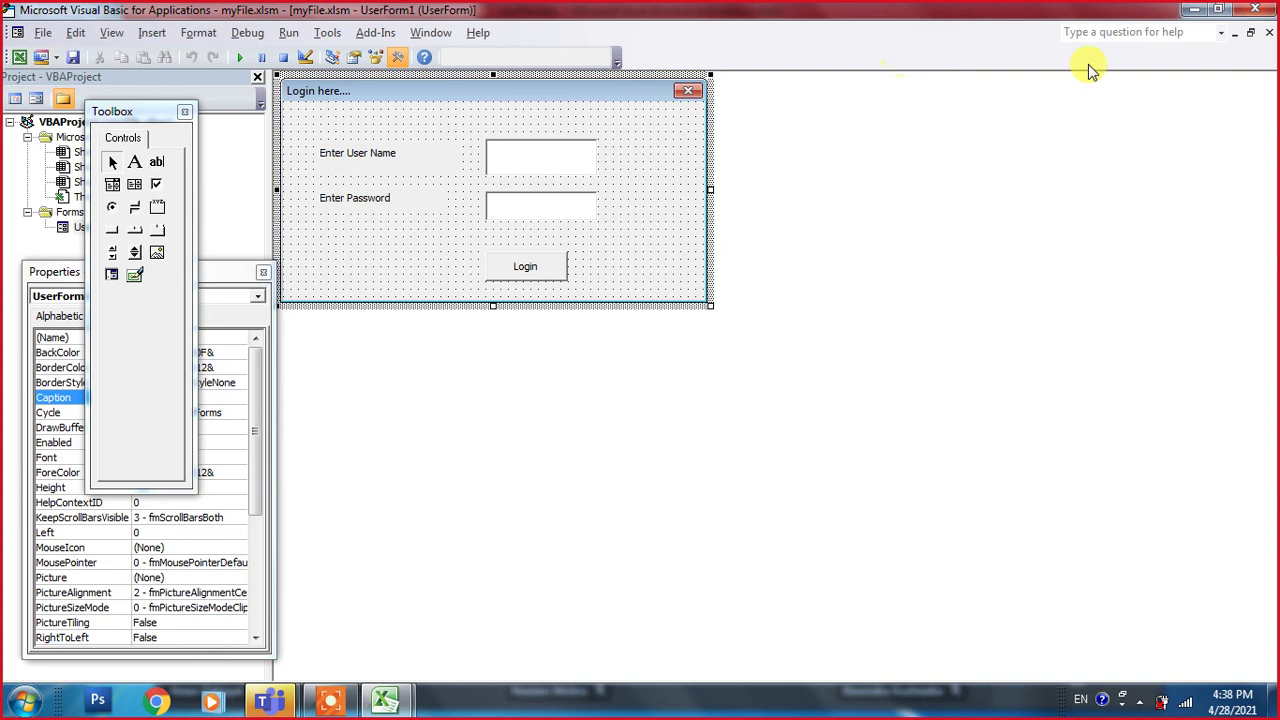
# Close the VBA editor and Excel, then launch myFile.xlsm from the desktop
pyautogui.click(1262, 10)
pyautogui.click(1262, 10)
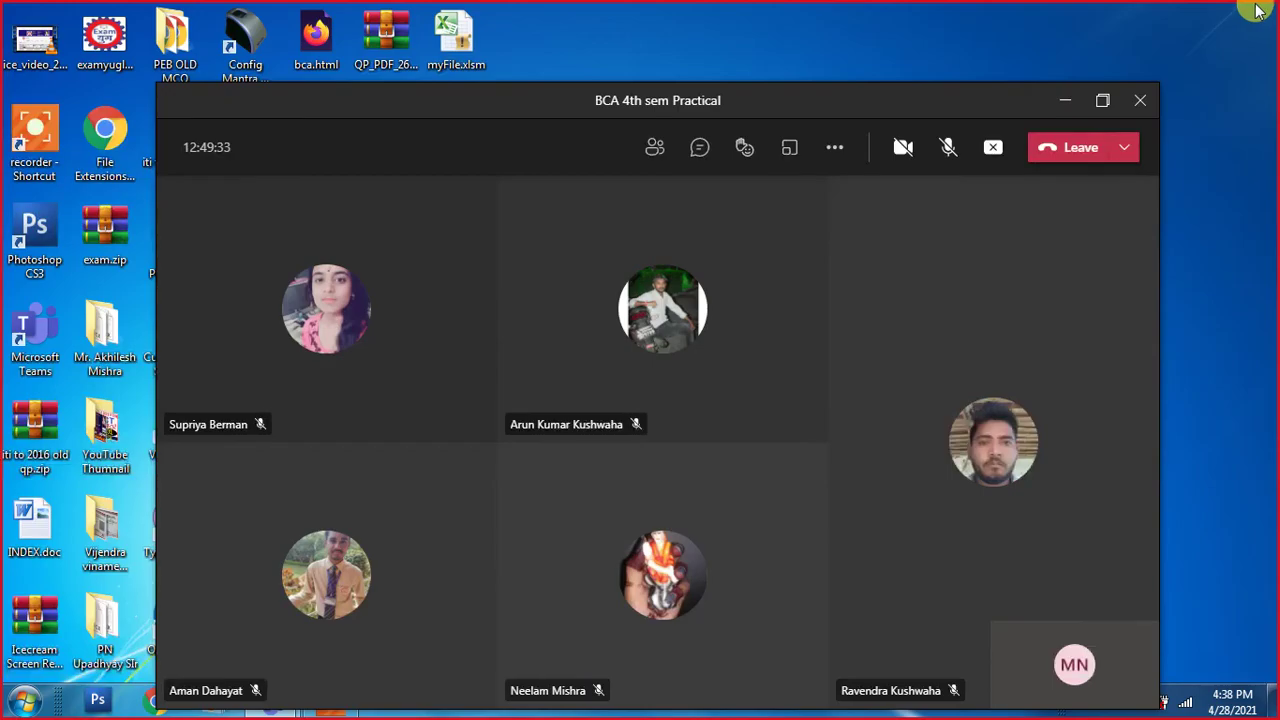
pyautogui.click(1066, 100)
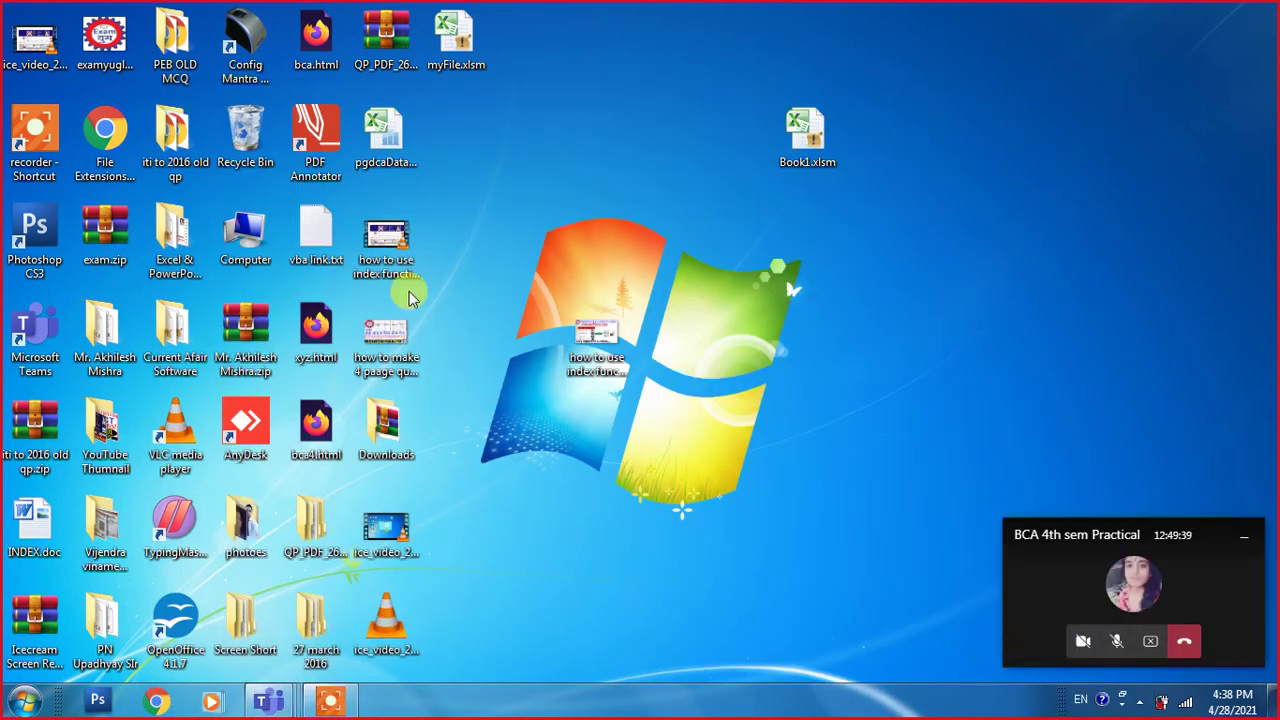
pyautogui.moveTo(435, 73); pyautogui.dragTo(450, 55)
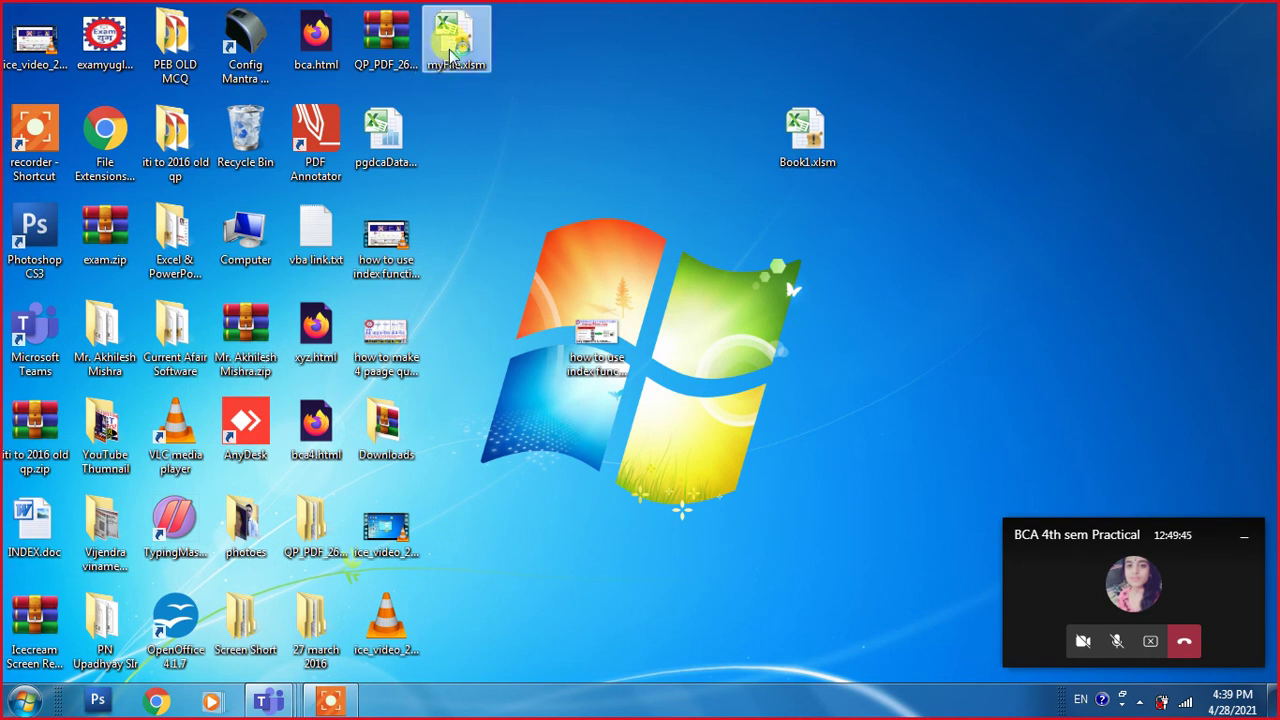
pyautogui.doubleClick(452, 55)
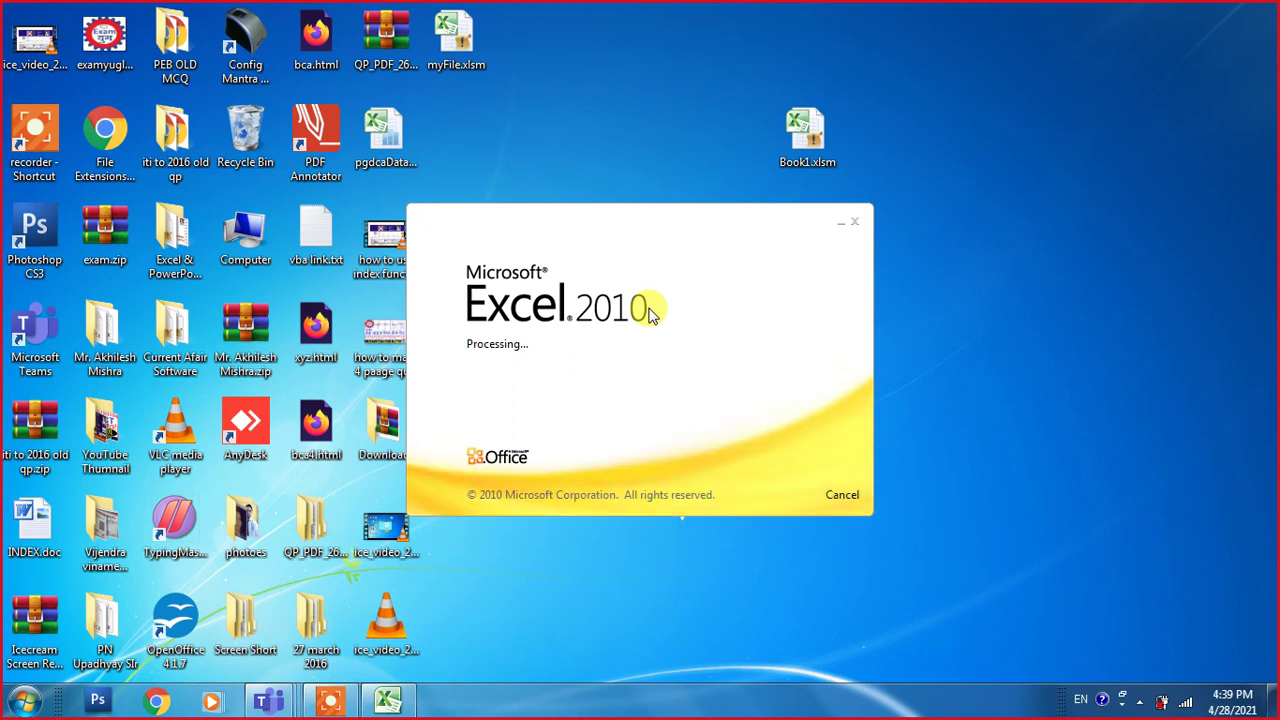
# Log in on the 'Login here....' form with the user name and password, then acknowledge File Unlocked
pyautogui.click(330, 700)
pyautogui.click(689, 670)
pyautogui.click(771, 694)
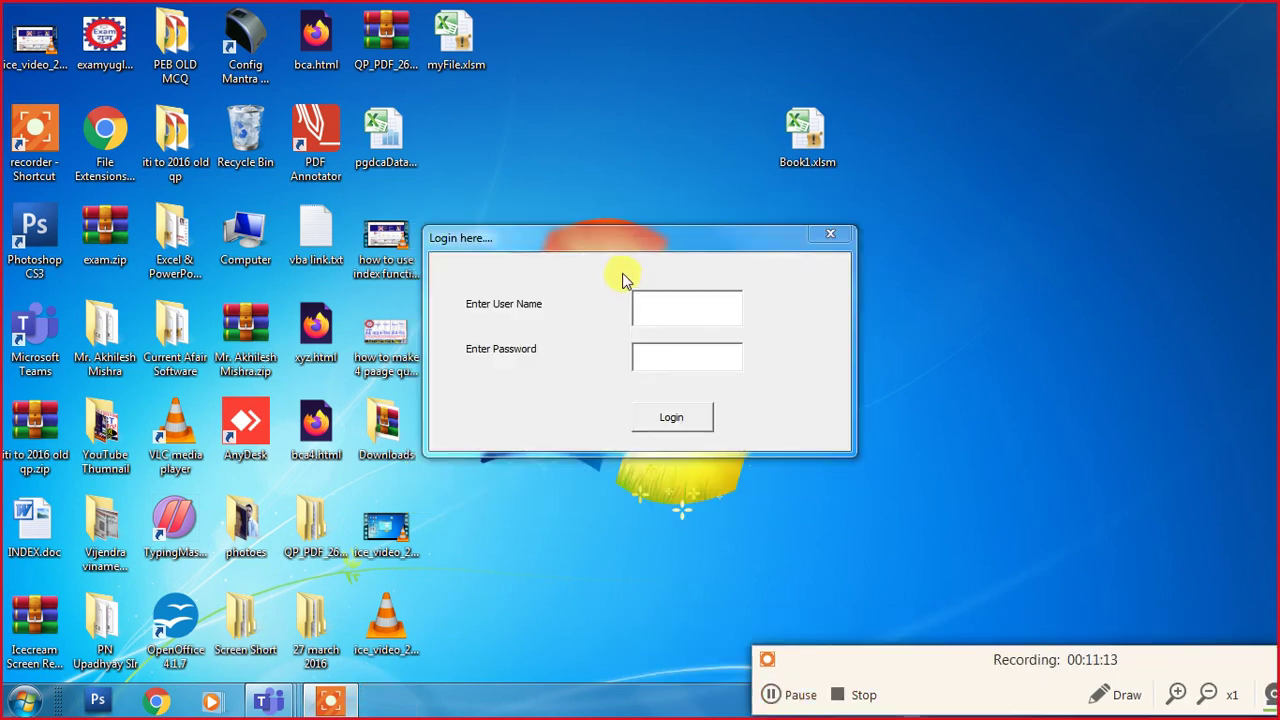
pyautogui.moveTo(523, 183); pyautogui.dragTo(588, 133)
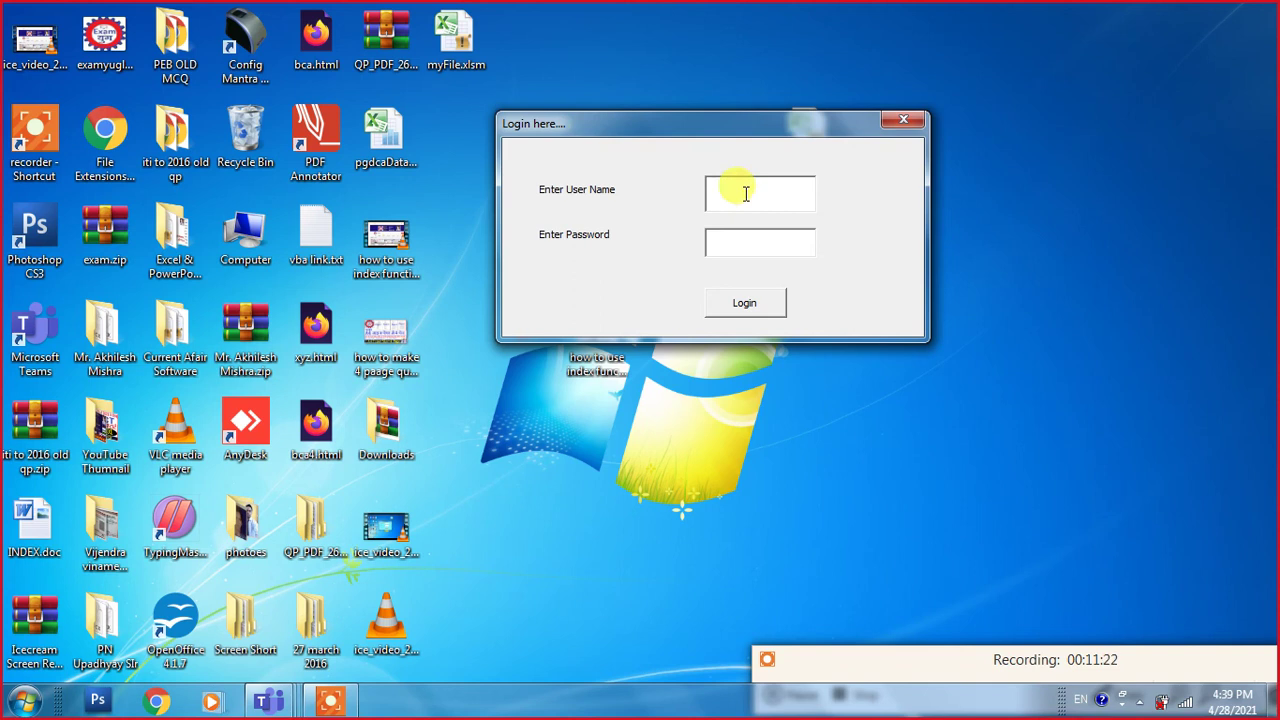
pyautogui.write('admin')
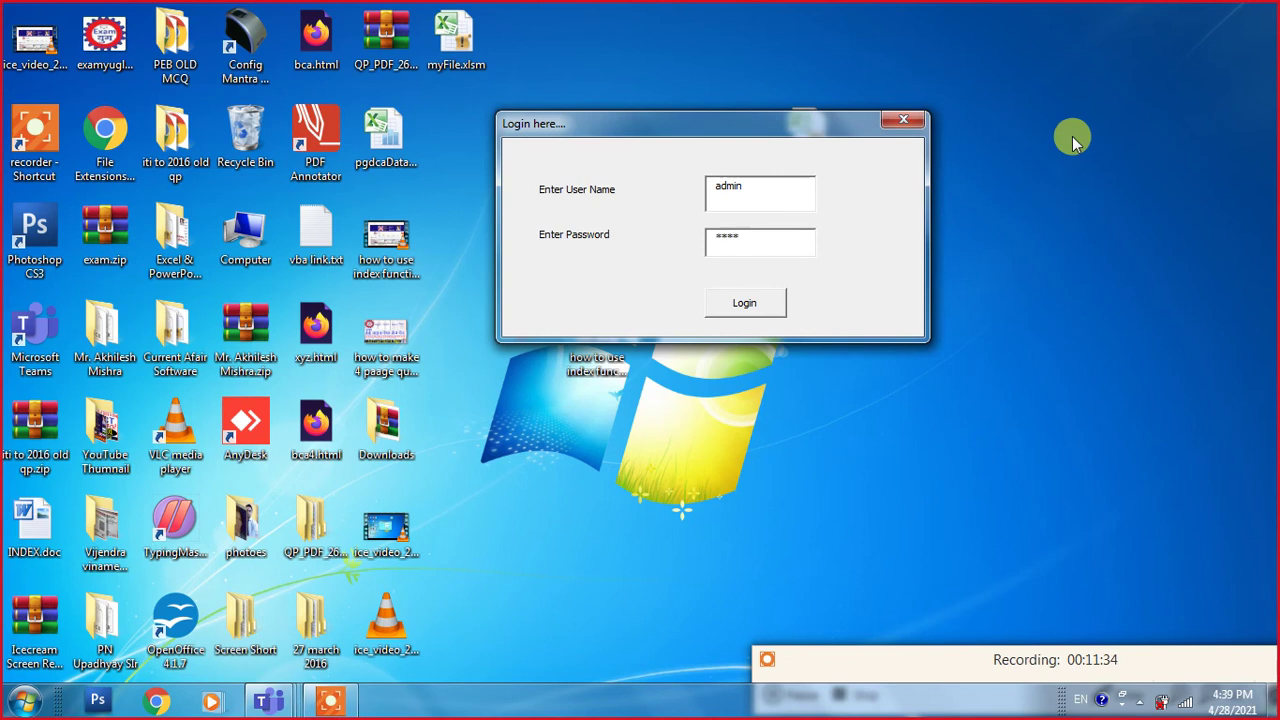
pyautogui.click(745, 303)
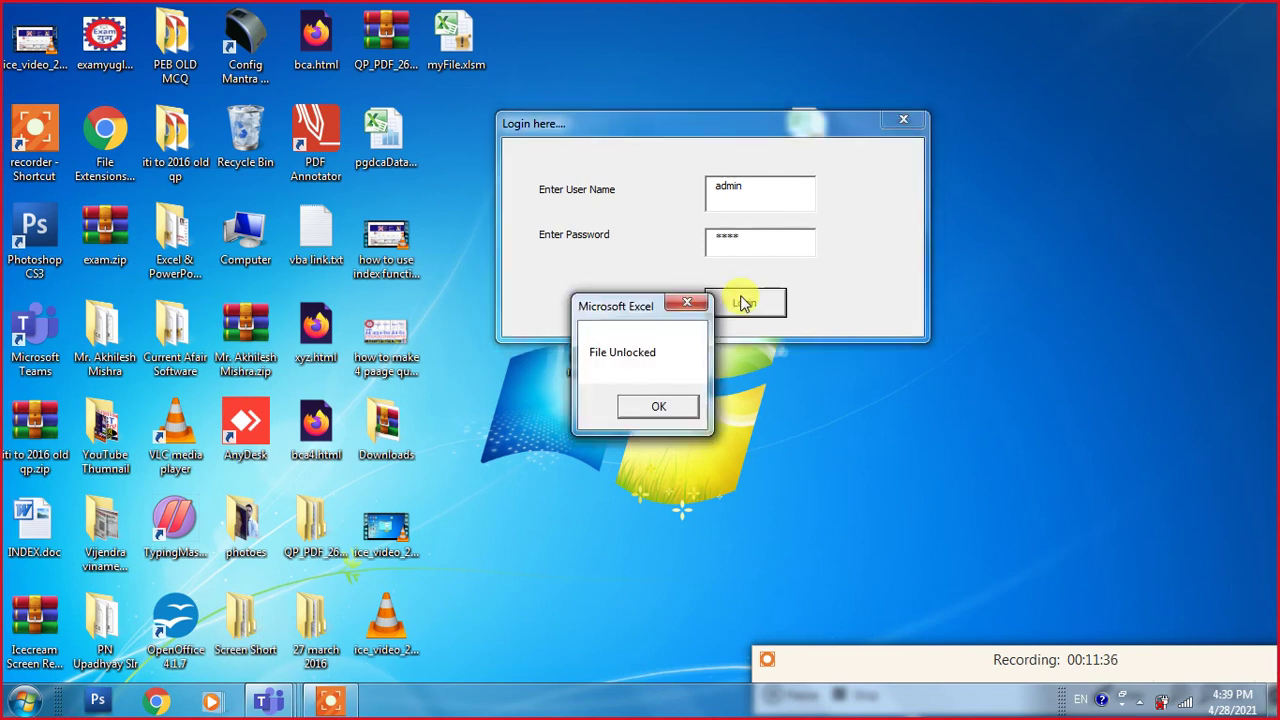
pyautogui.click(664, 409)
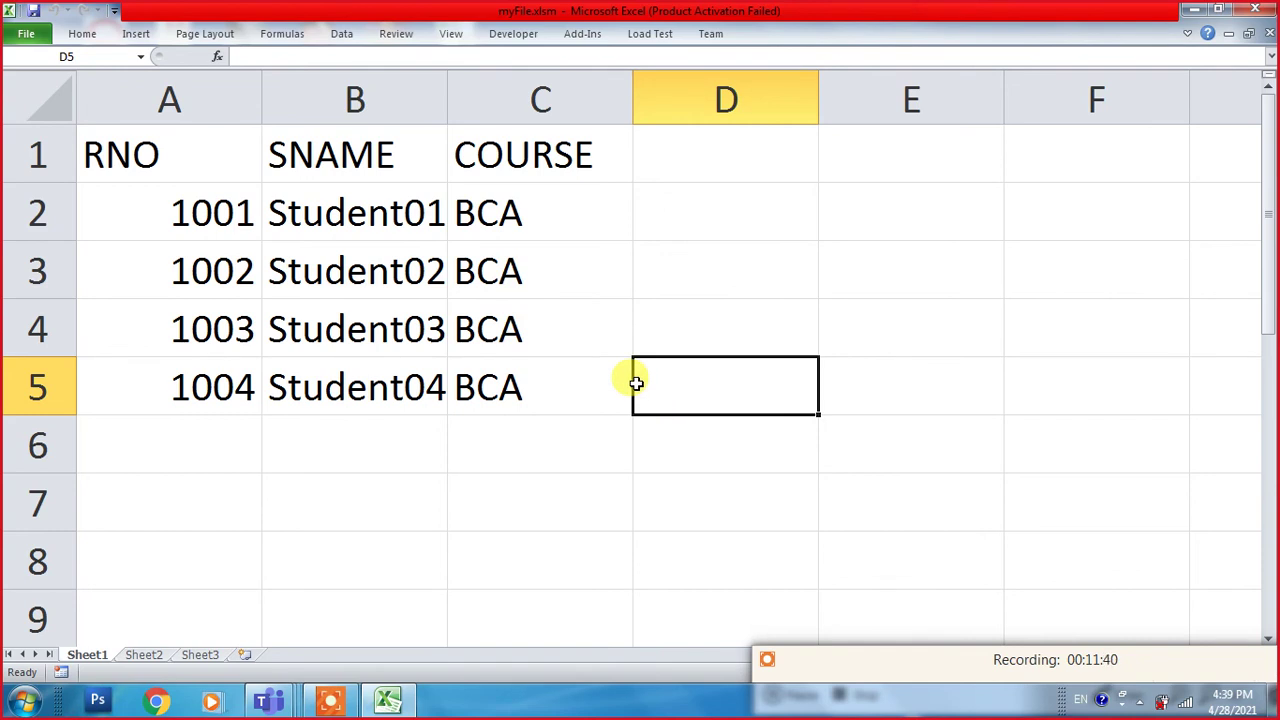
# Reopen the VBA editor with Alt+F11 and show UserForm1 in the form designer
pyautogui.click(580, 240)
pyautogui.click(704, 219)
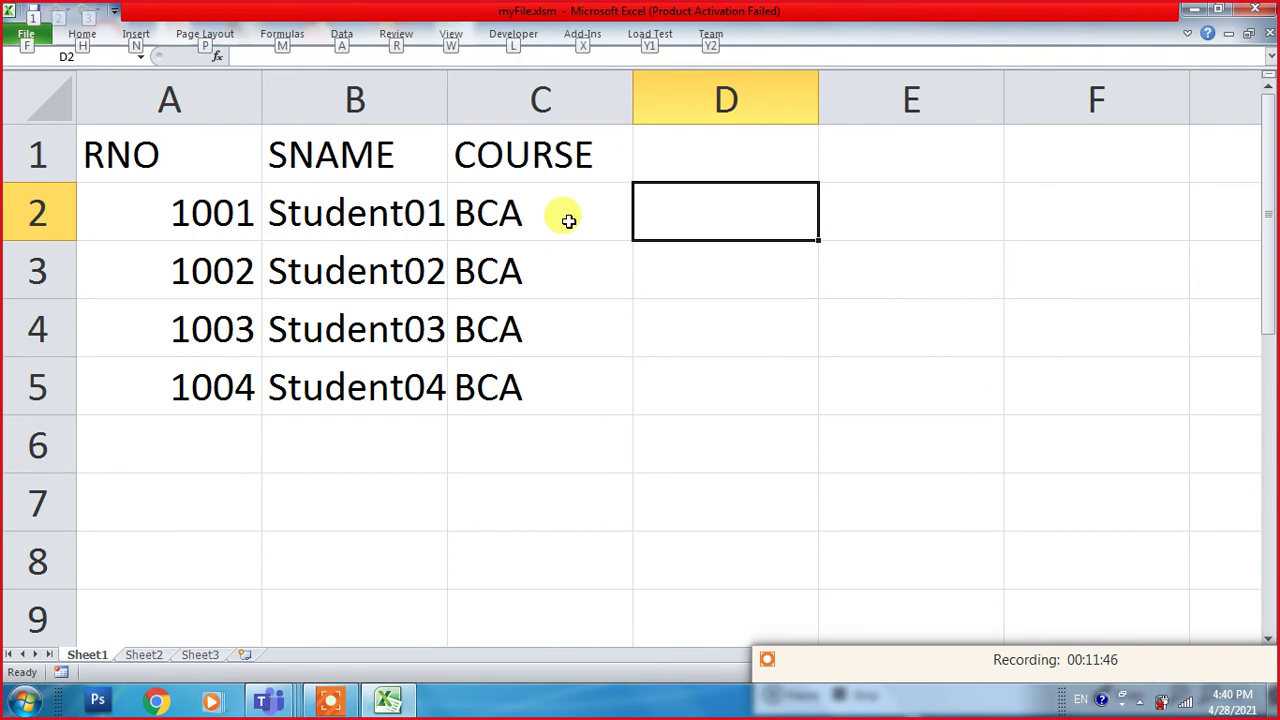
pyautogui.hotkey('alt', 'F11')
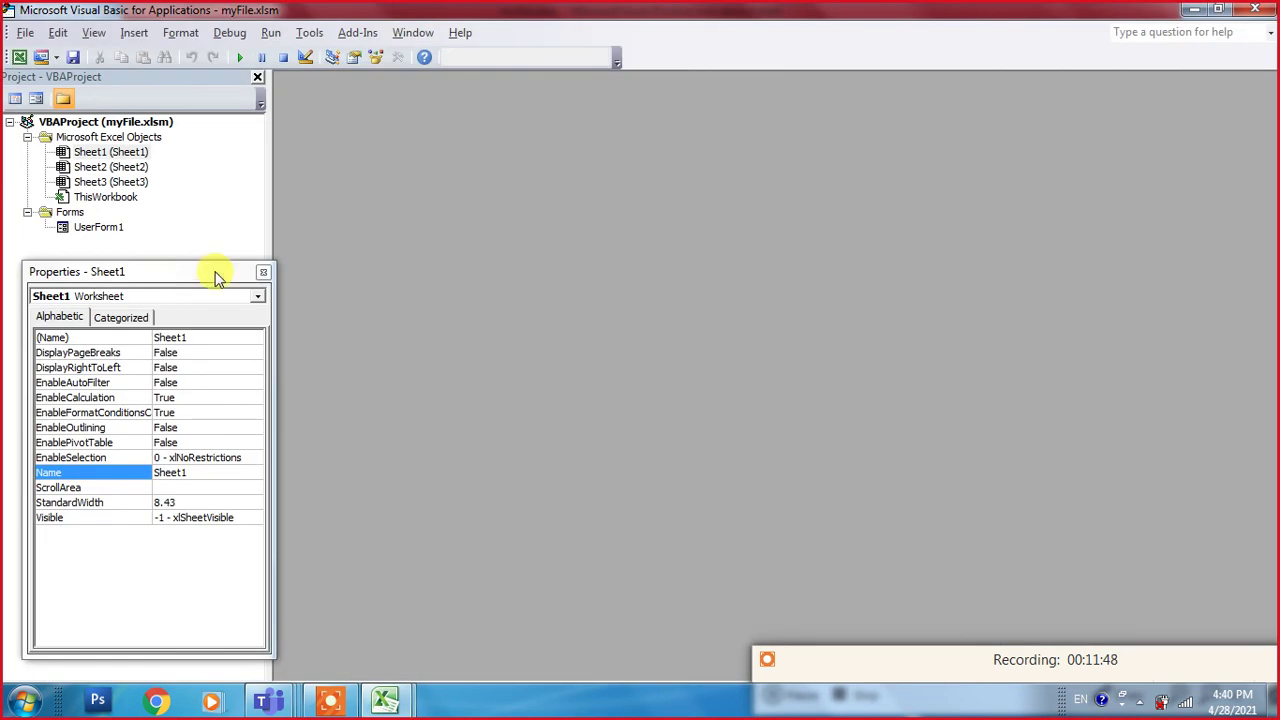
pyautogui.doubleClick(67, 228)
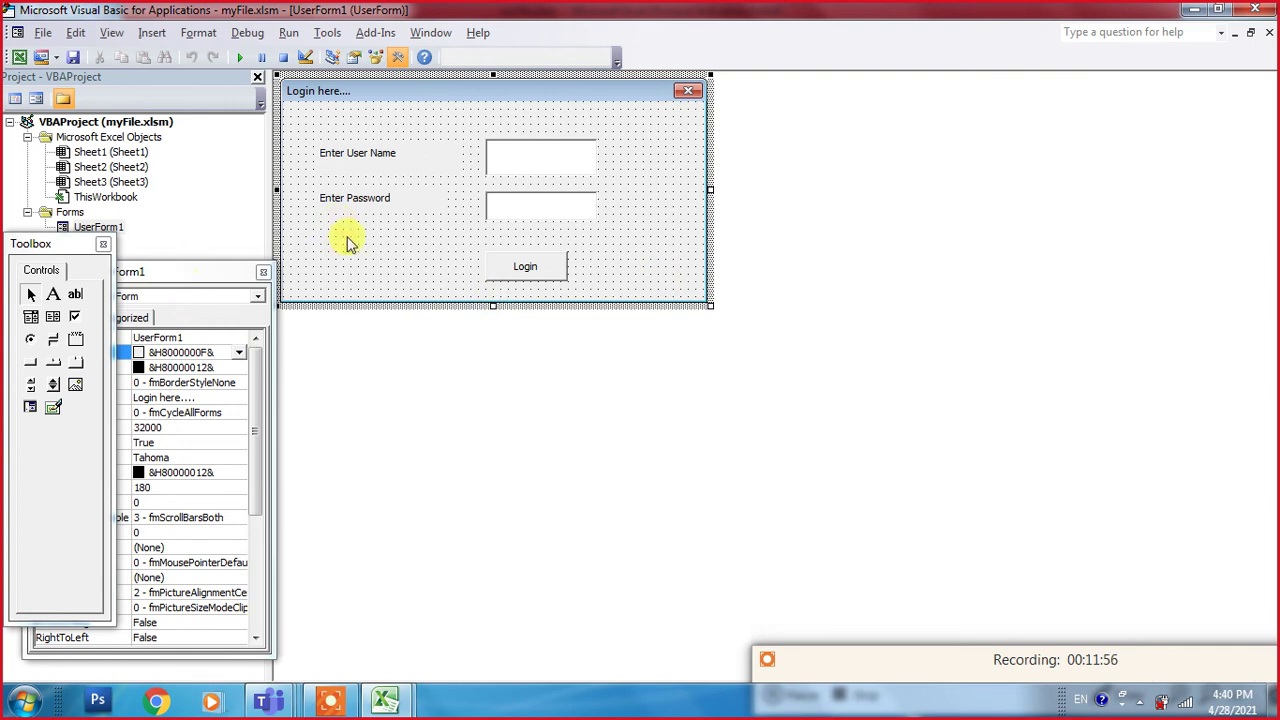
# Give UserForm1 a light blue &H00FF8080& BackColor from the Palette
pyautogui.click(180, 273)
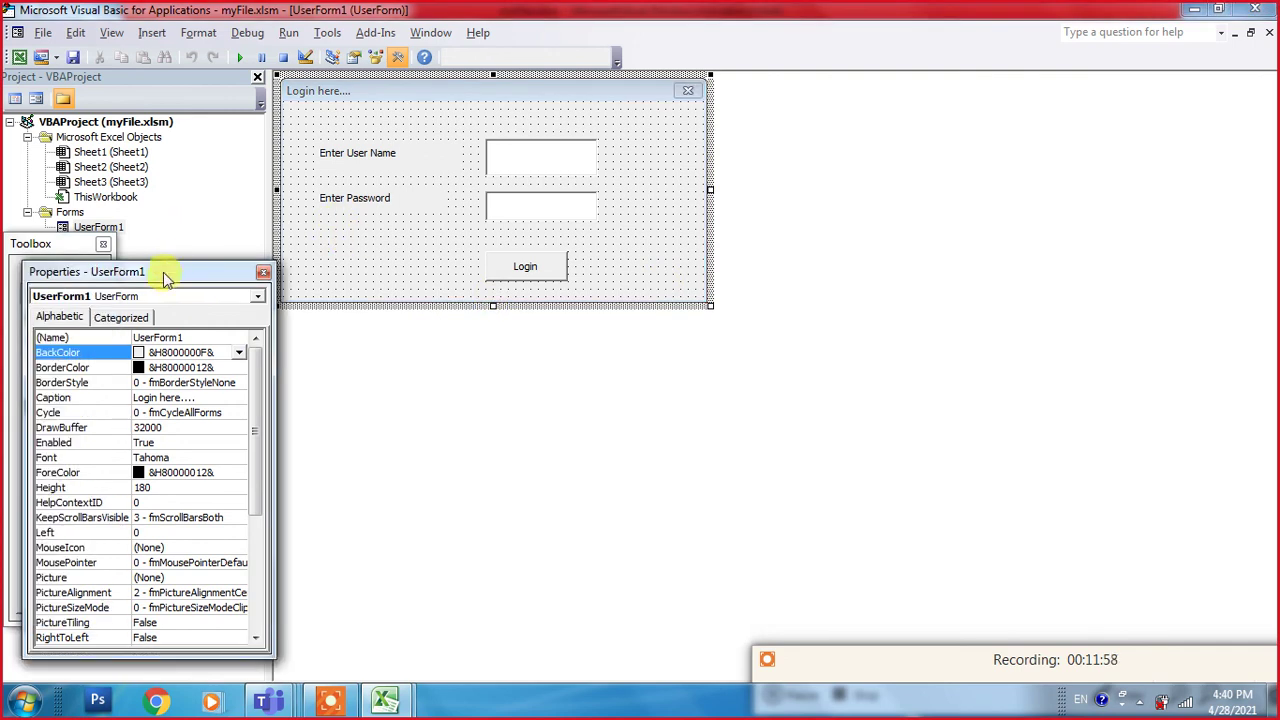
pyautogui.doubleClick(131, 266)
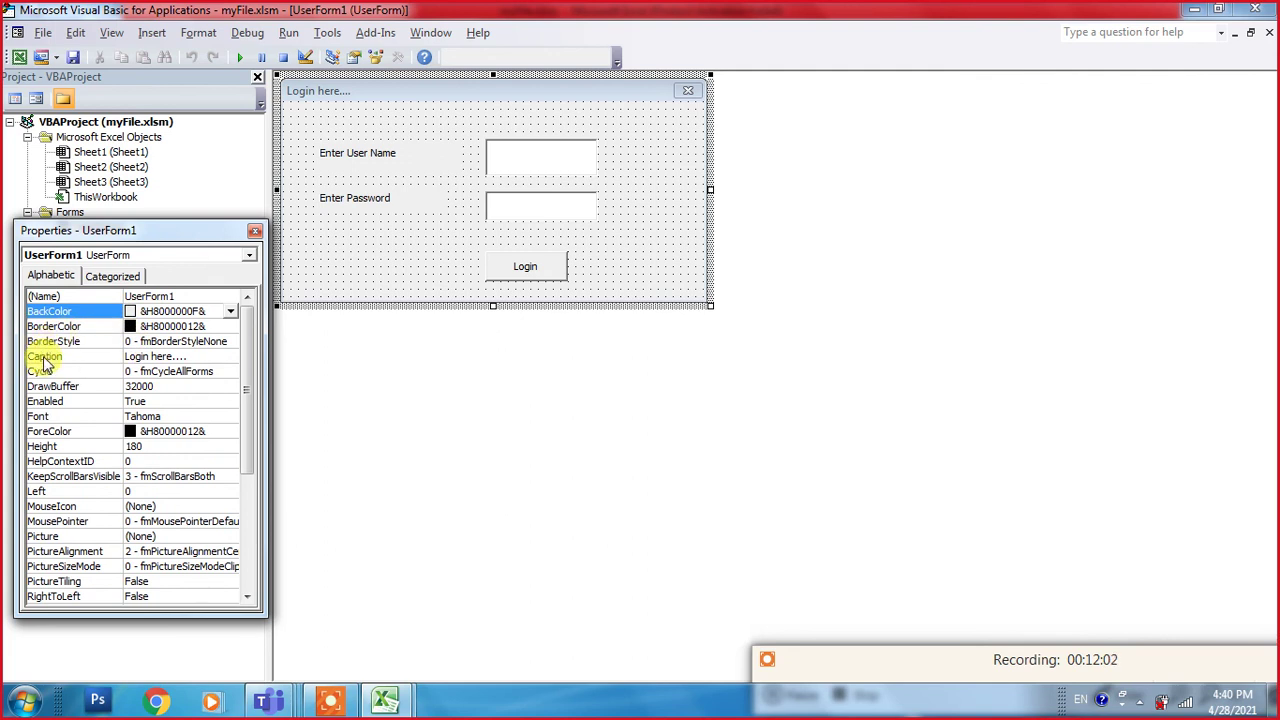
pyautogui.click(231, 312)
pyautogui.click(120, 331)
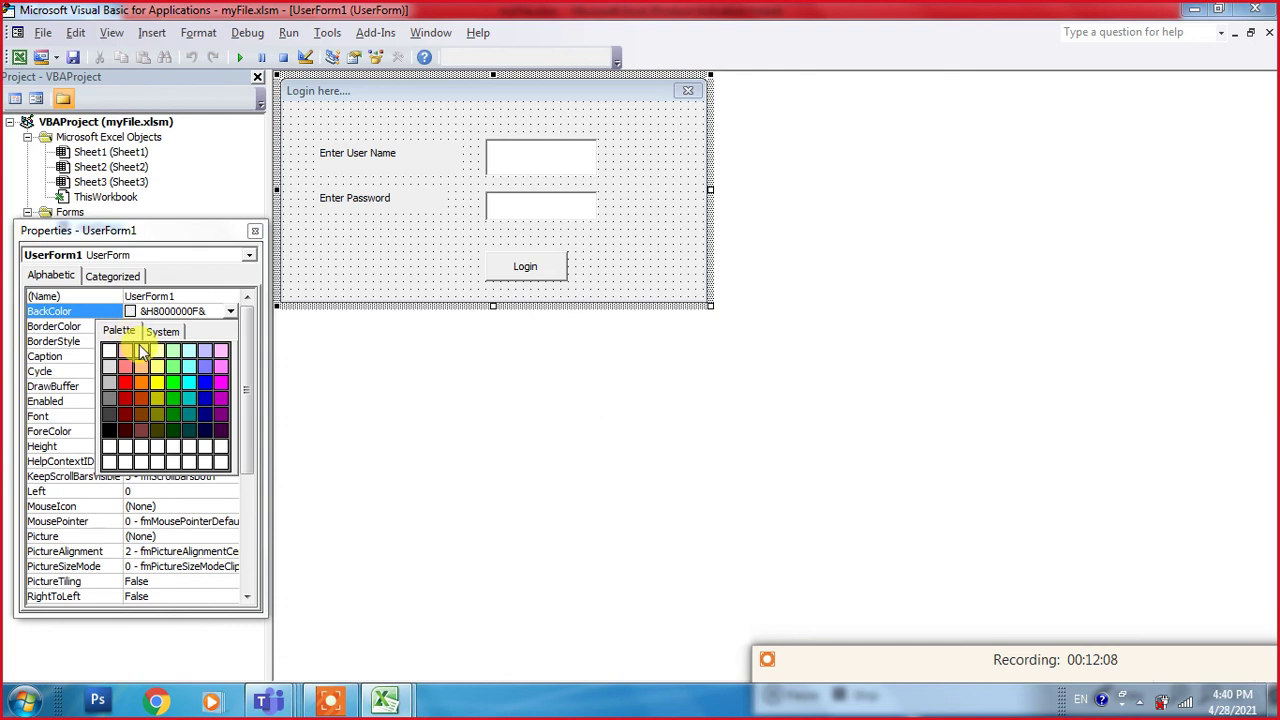
pyautogui.click(204, 370)
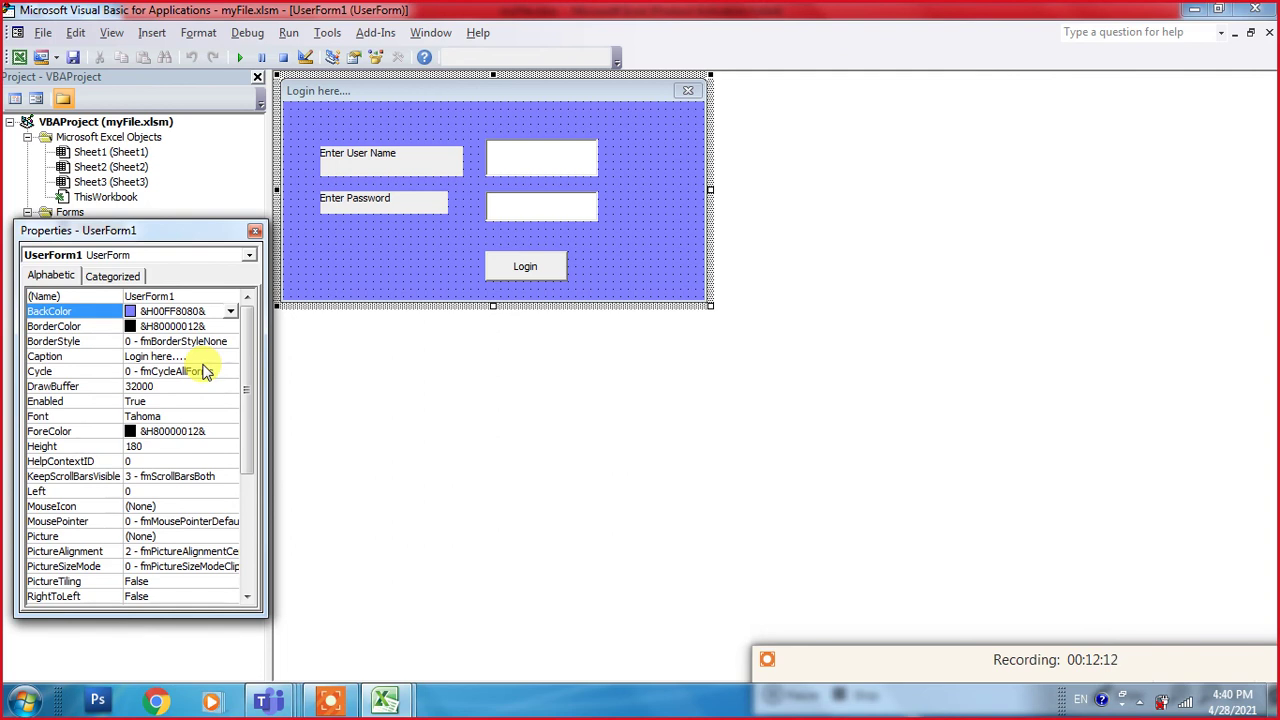
# Give both labels the same &H00FF8080& BackColor, then save and close the editor
pyautogui.click(340, 161)
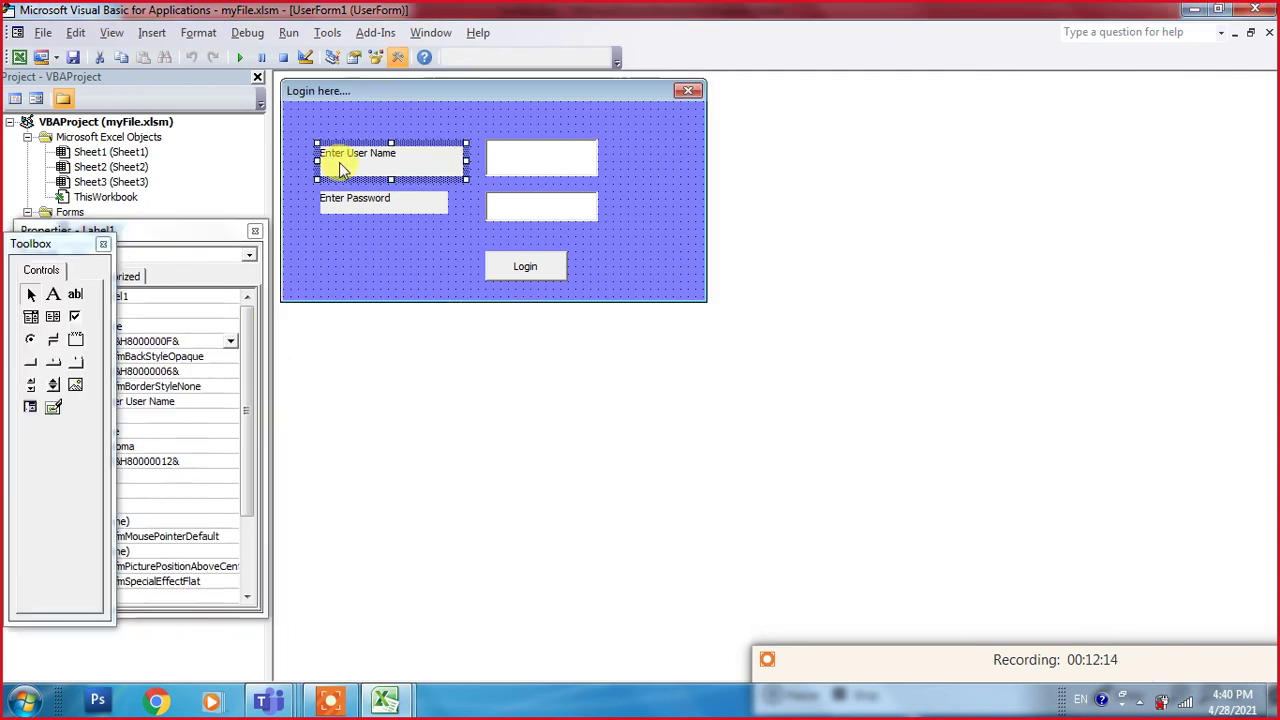
pyautogui.keyDown('ctrl'); pyautogui.click(350, 198); pyautogui.keyUp('ctrl')
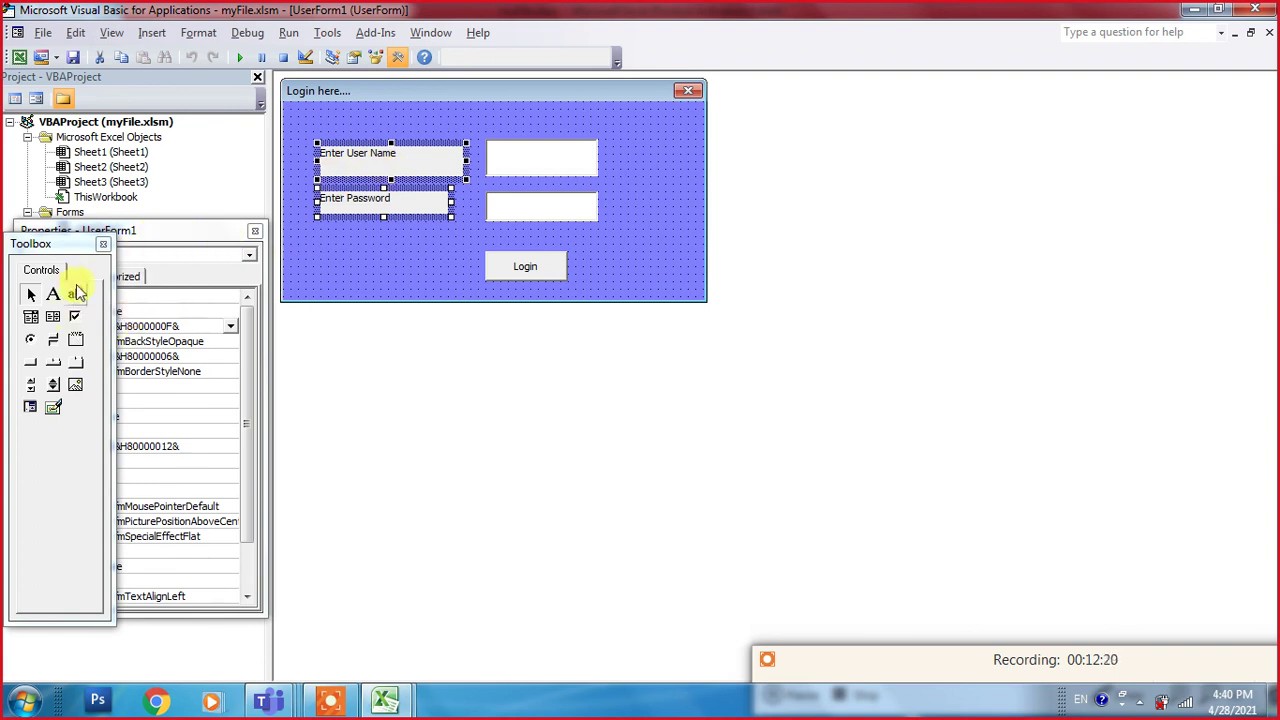
pyautogui.click(152, 240)
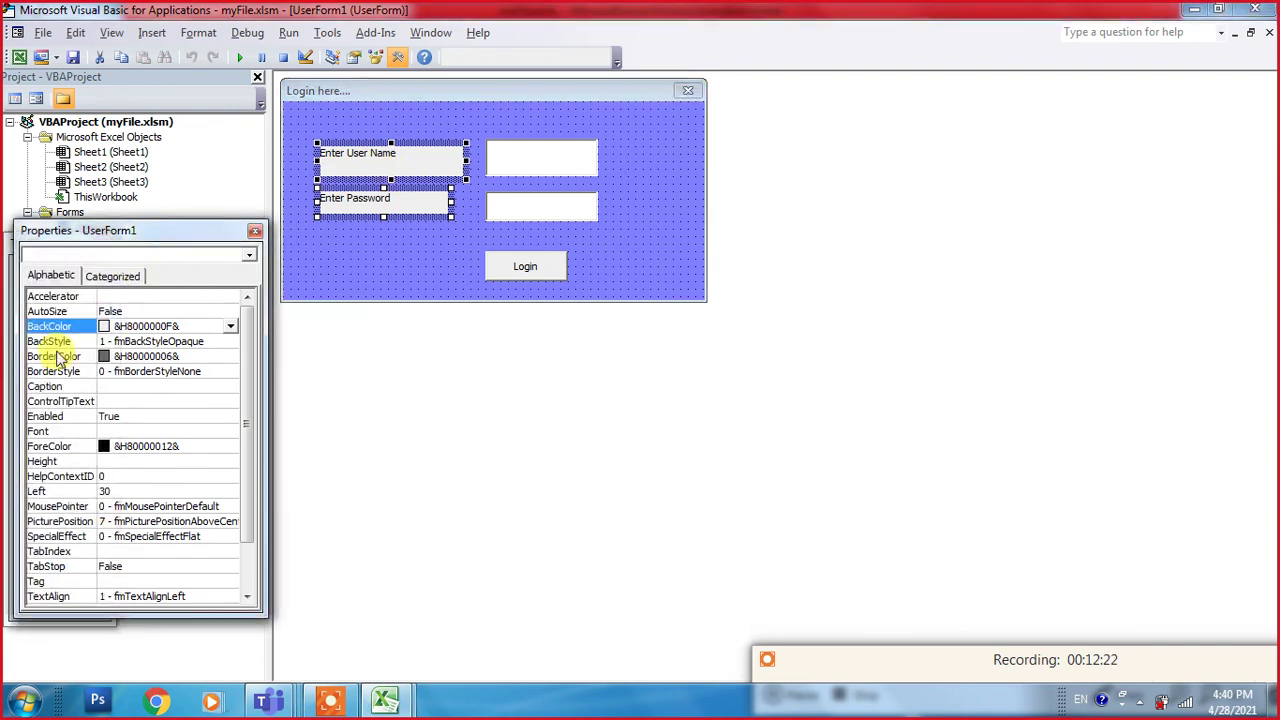
pyautogui.click(231, 326)
pyautogui.click(118, 345)
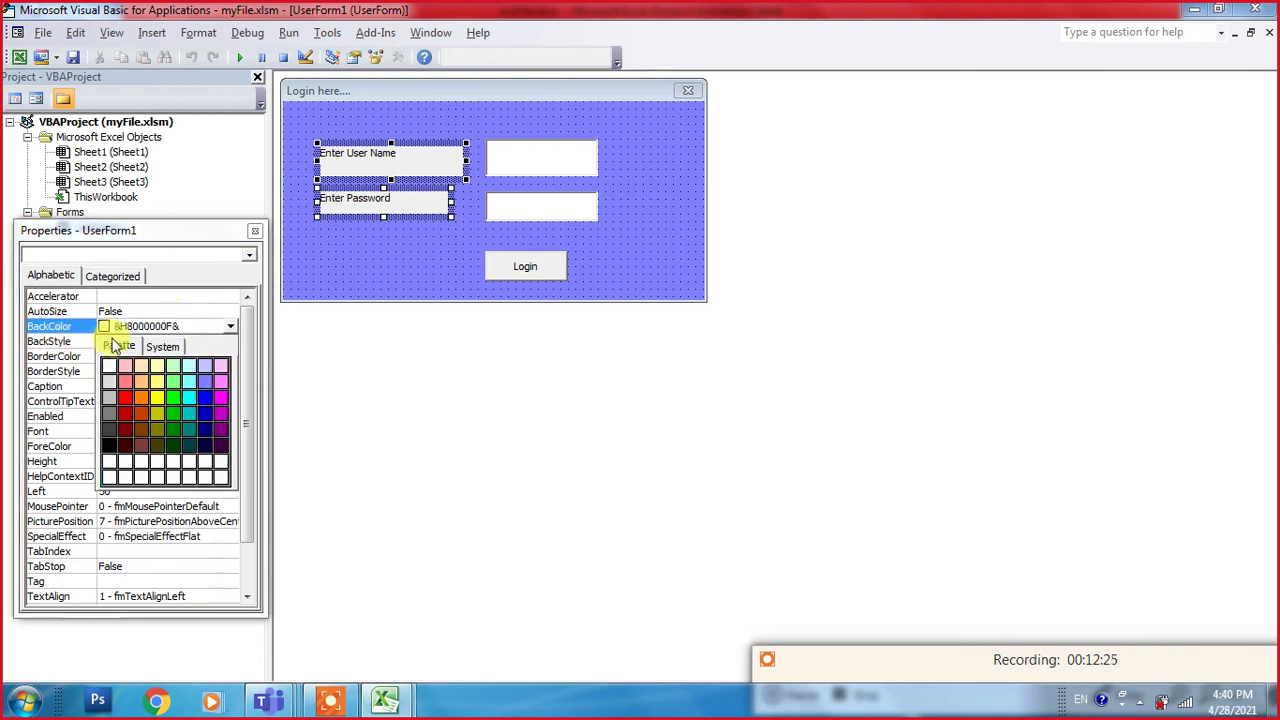
pyautogui.click(203, 389)
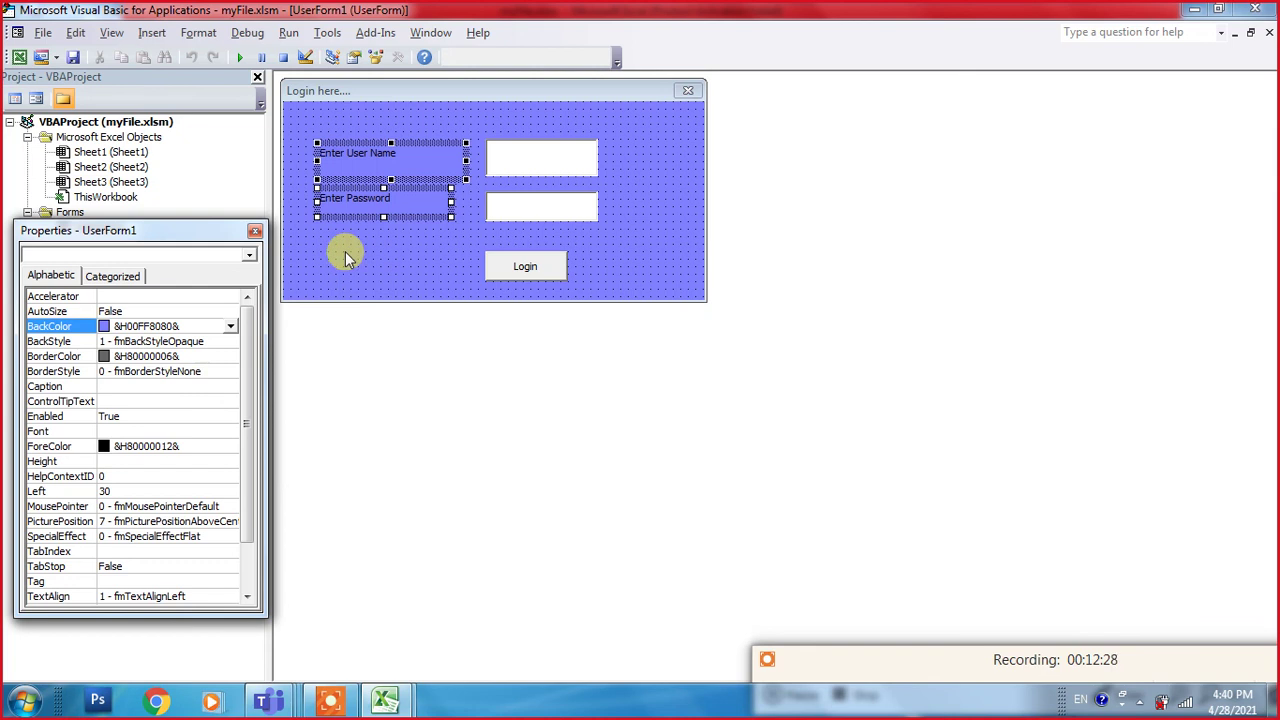
pyautogui.click(345, 255)
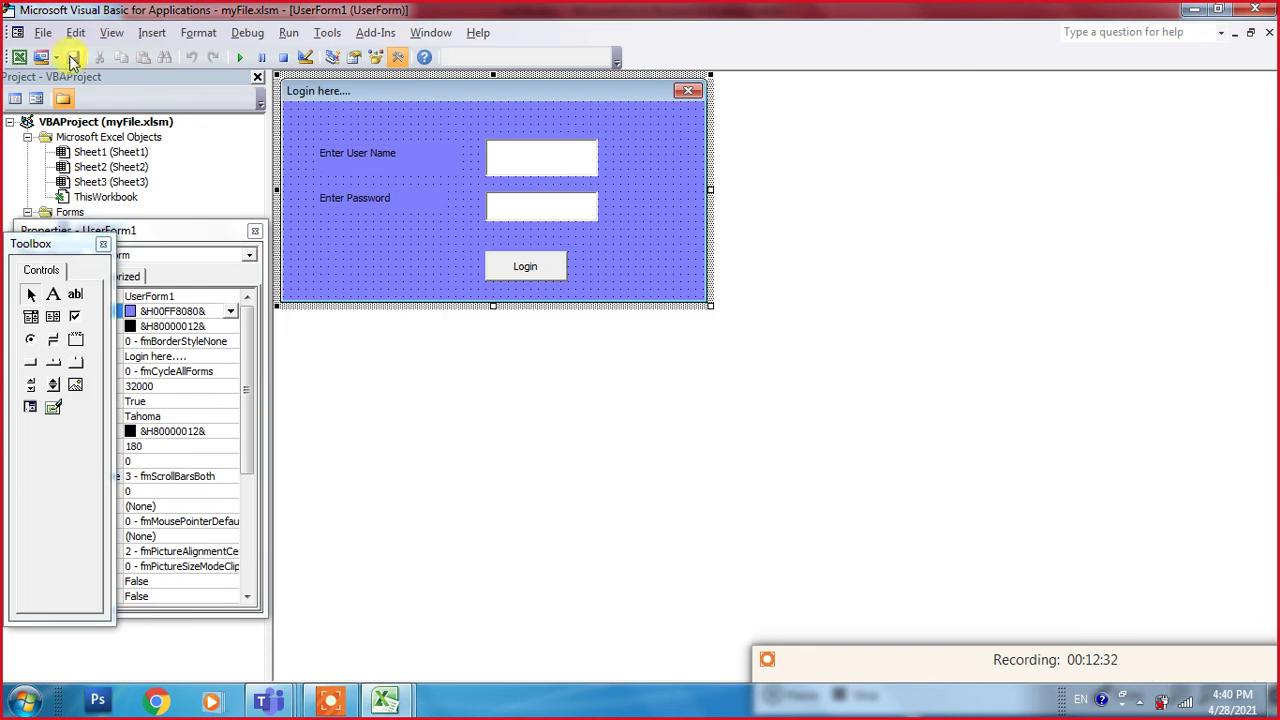
pyautogui.click(1256, 12)
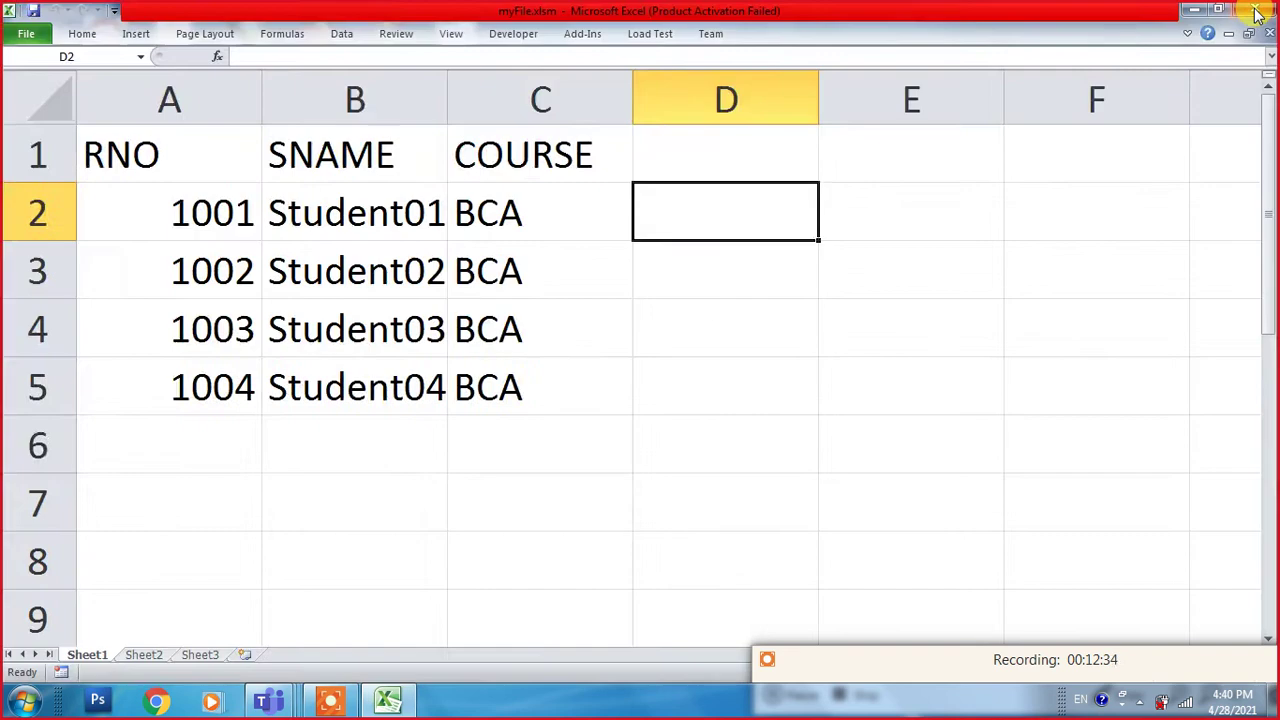
# Close the editor, reopen myFile.xlsm from the desktop, and dismiss the Office activation notice
pyautogui.click(1262, 9)
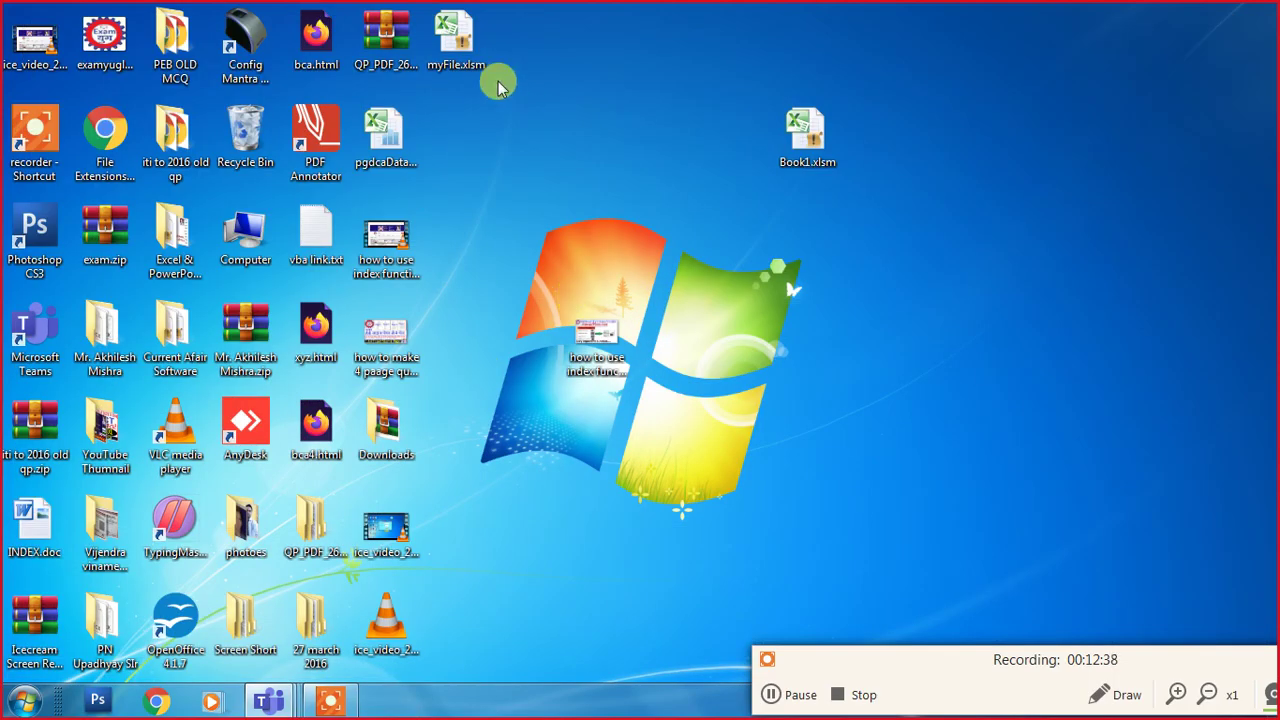
pyautogui.doubleClick(456, 60)
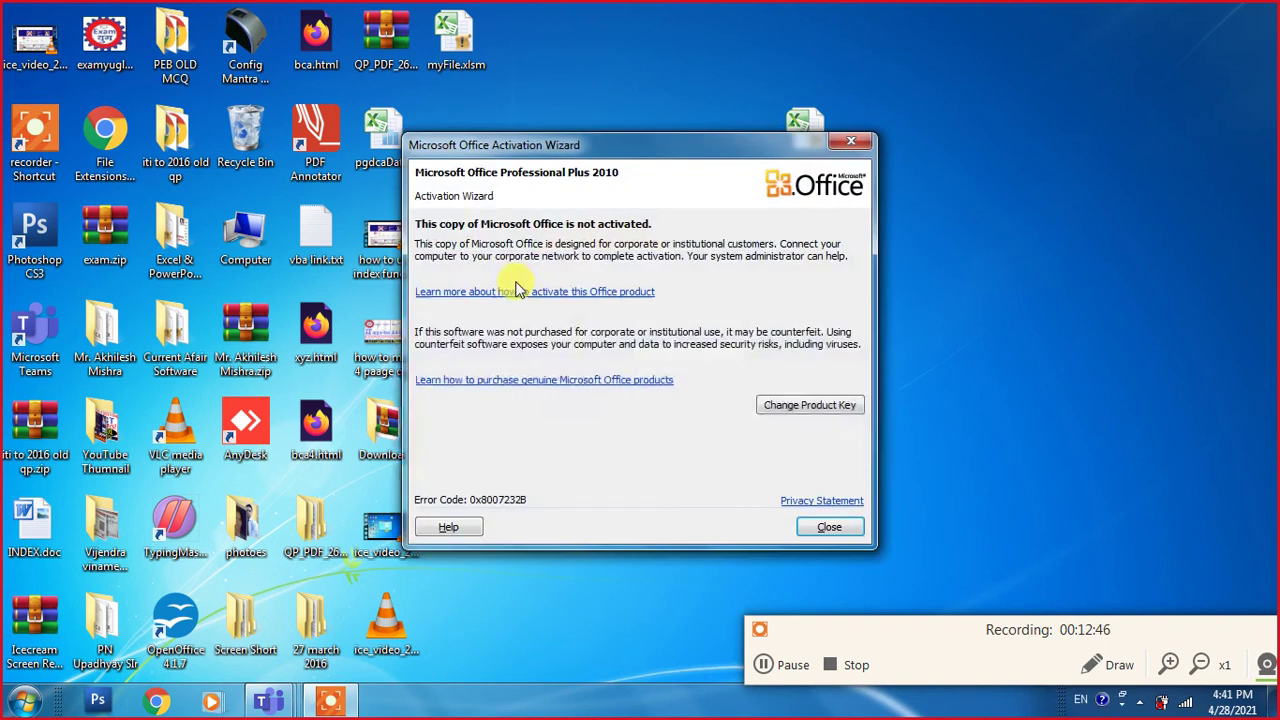
pyautogui.press('Escape')
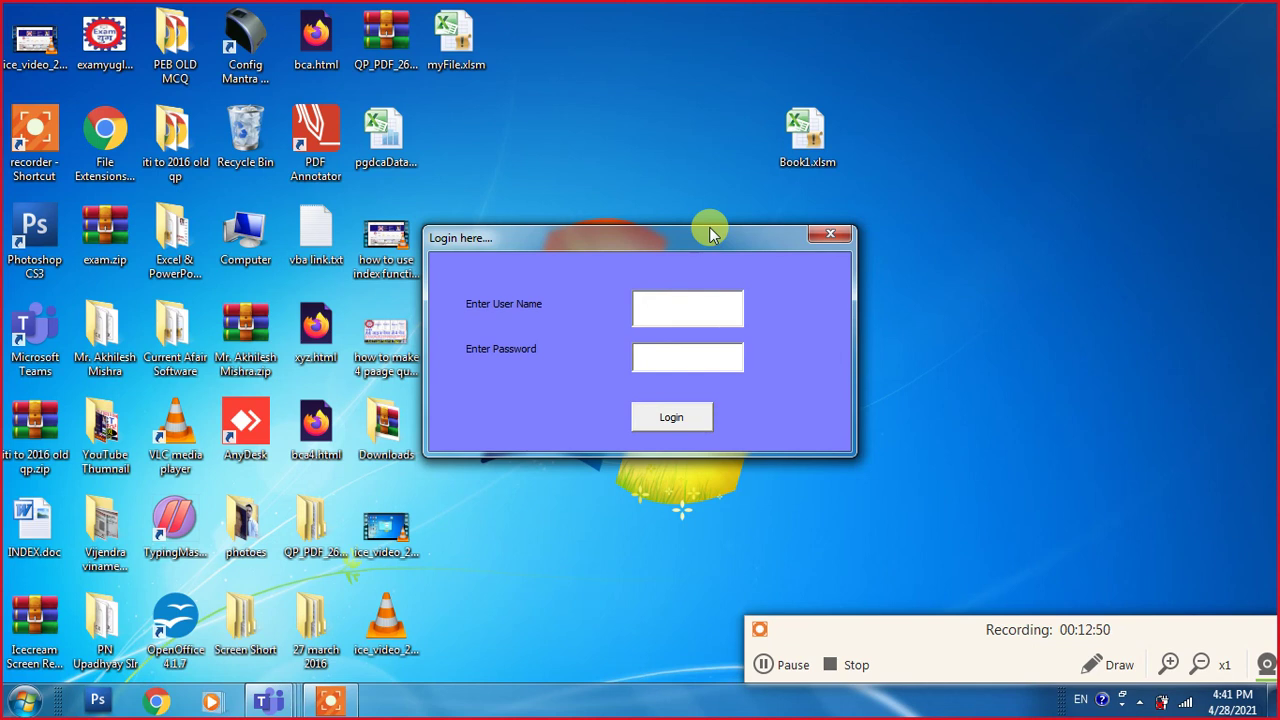
# Log in on the blue form with the user name and password, acknowledge File Unlocked, then select cell C4
pyautogui.write('admin')
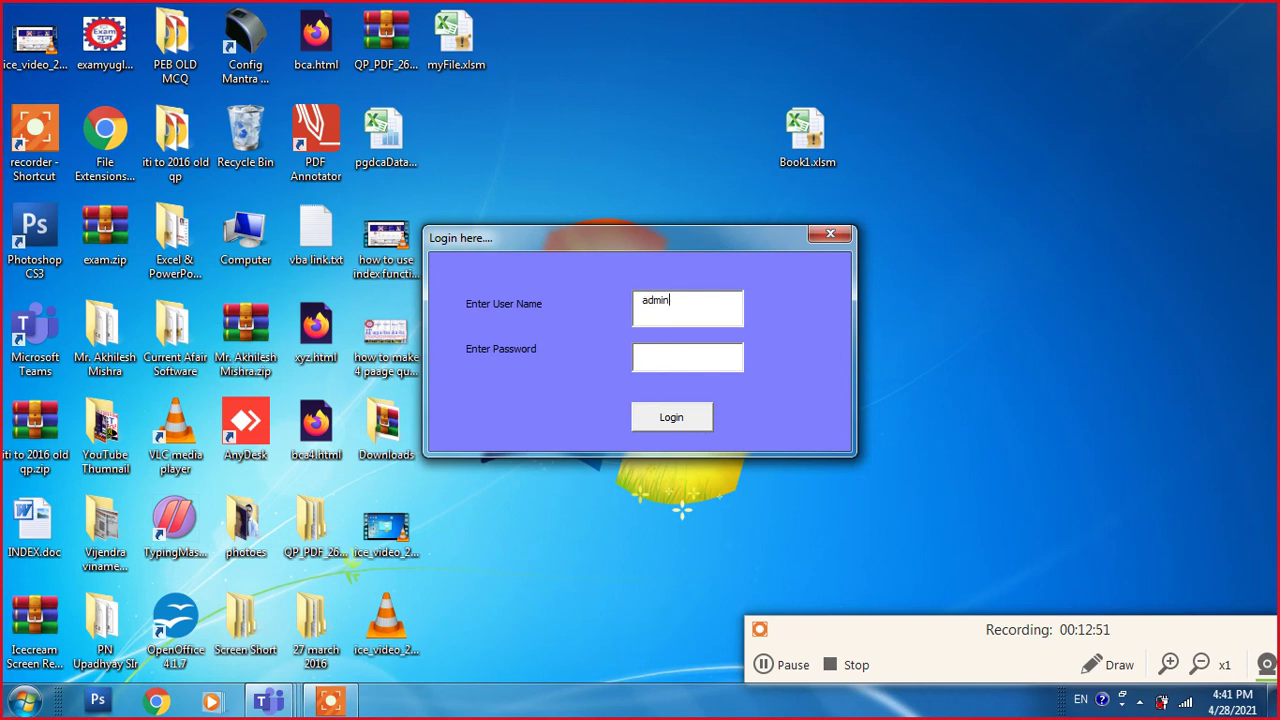
pyautogui.click(638, 352)
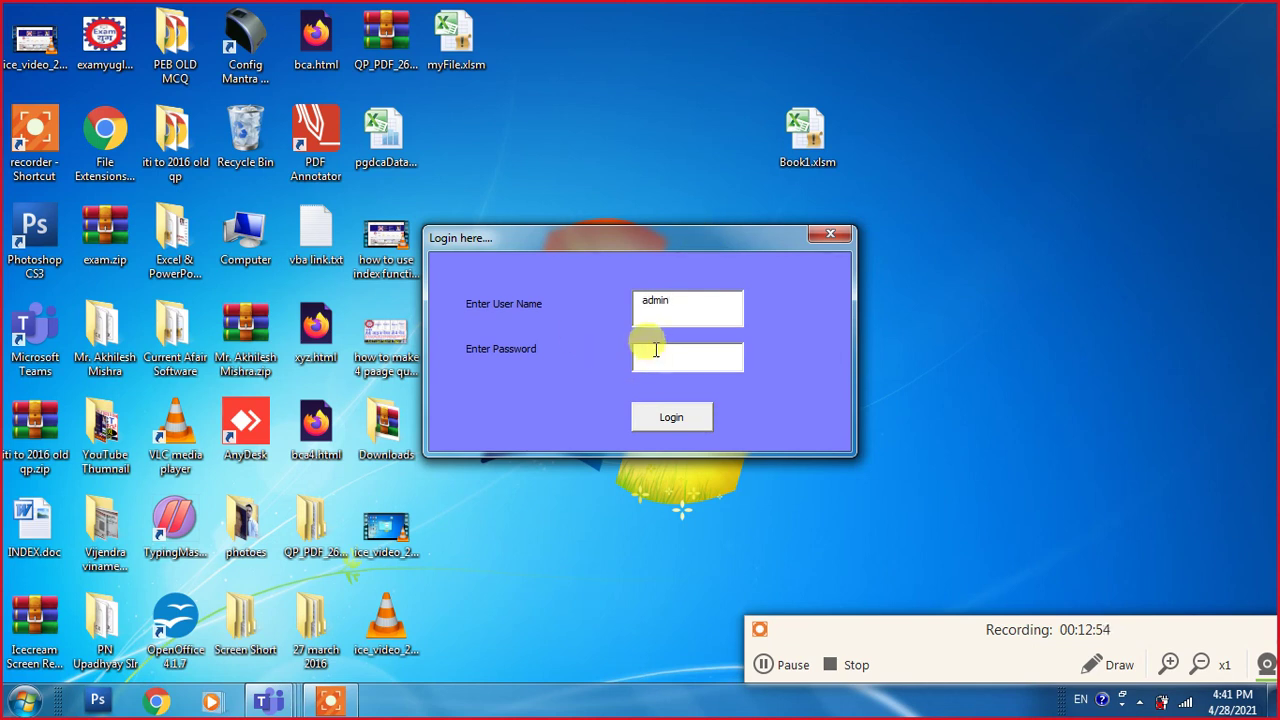
pyautogui.click(660, 420)
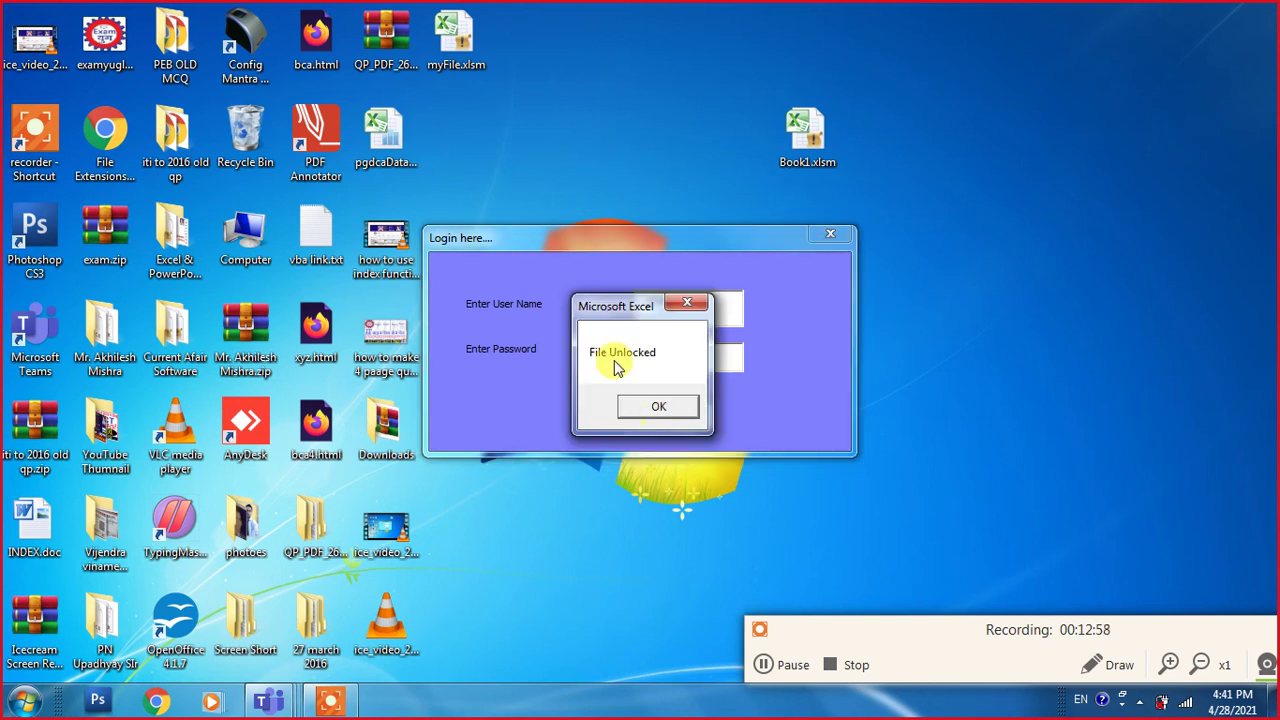
pyautogui.click(660, 408)
pyautogui.click(570, 325)
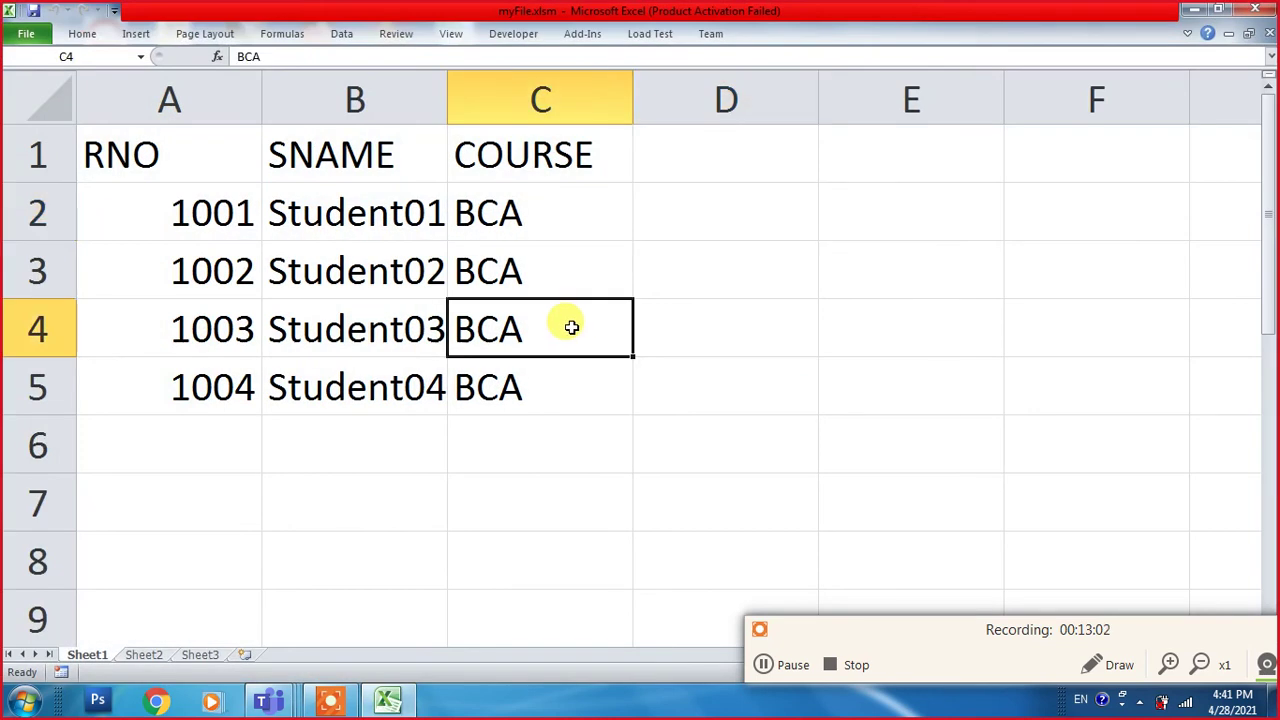